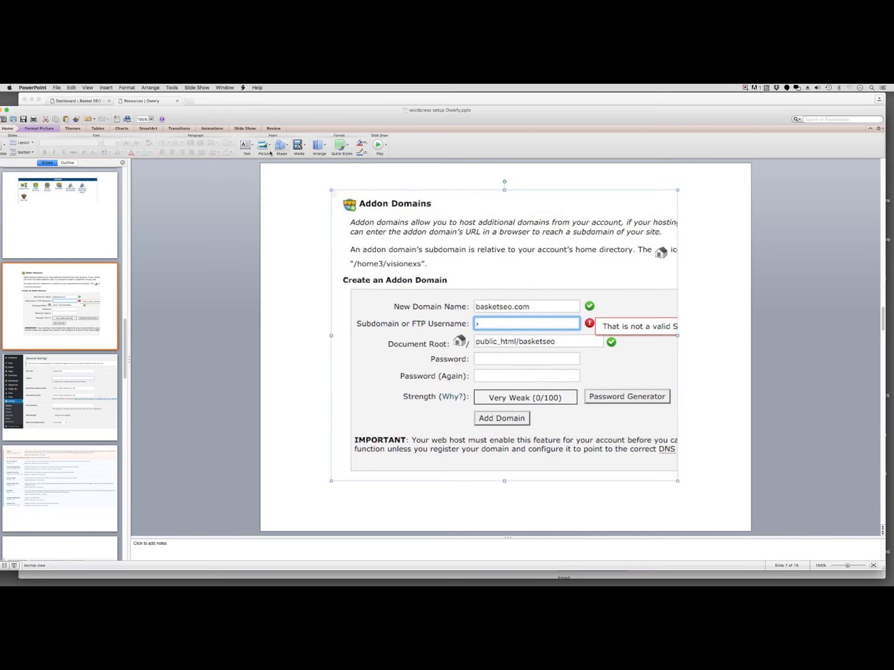
- Switch to Chrome and enter the address basketseo.com/wp-admin in a new tab
left_click(189, 103)
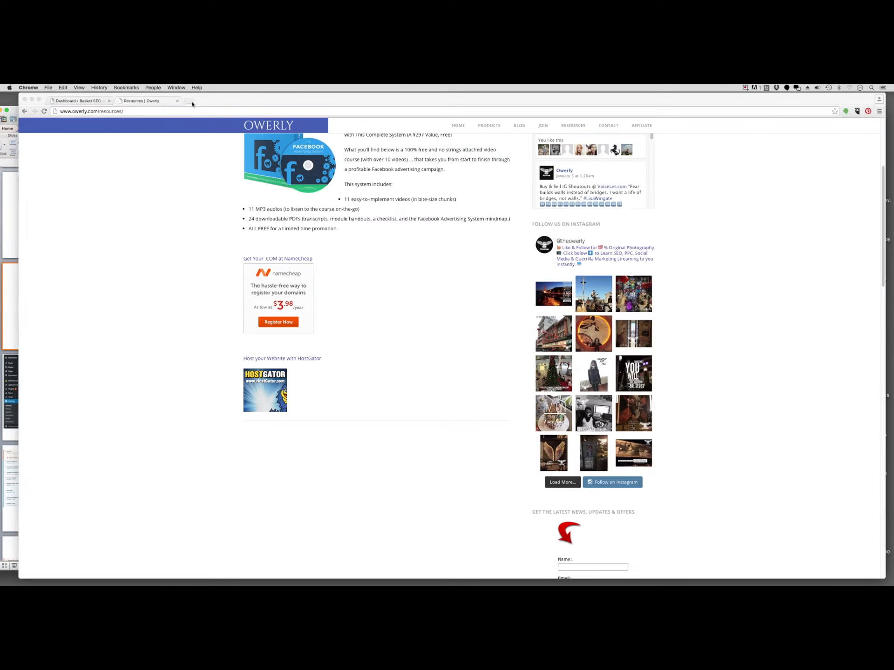
left_click(189, 102)
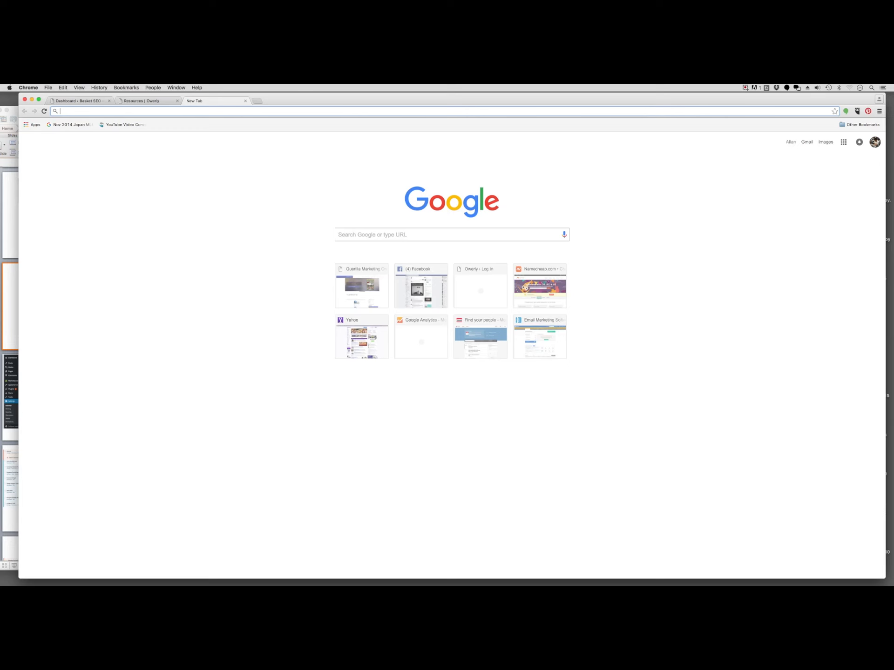
type("basketseo.com/wp")
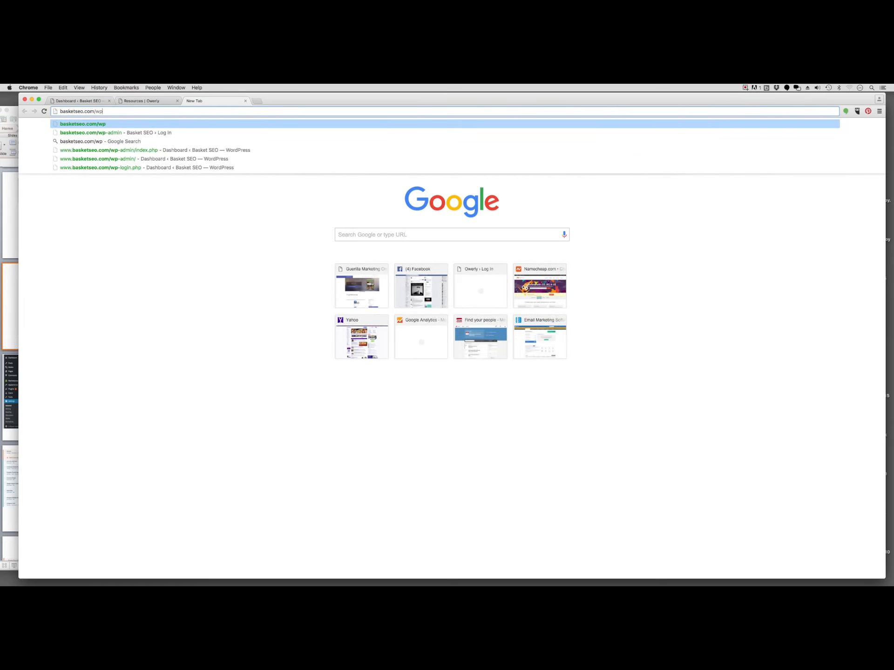
type("-admin")
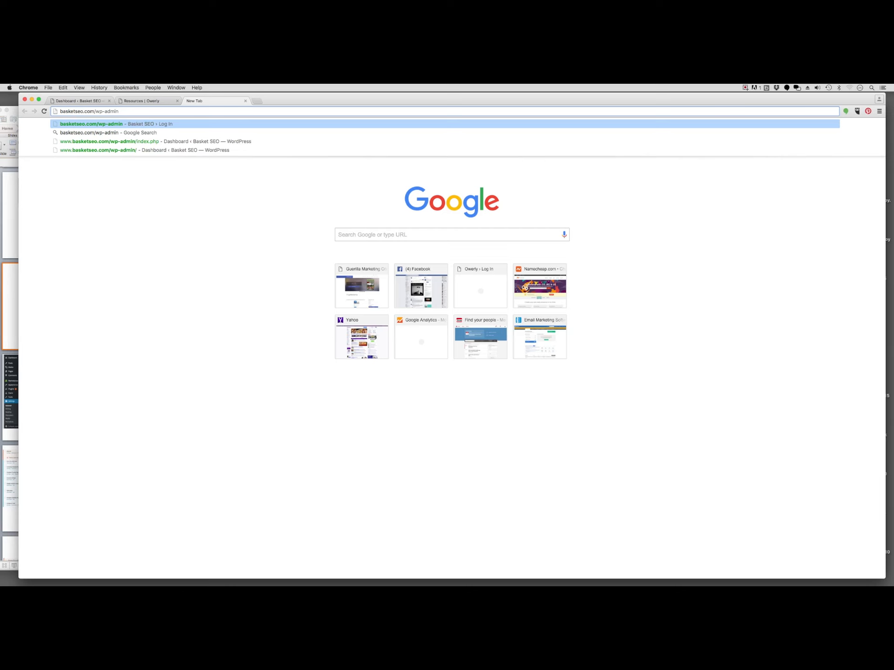
- Return to the PowerPoint presentation and show the General Settings slide
left_click(103, 106)
left_click(139, 102)
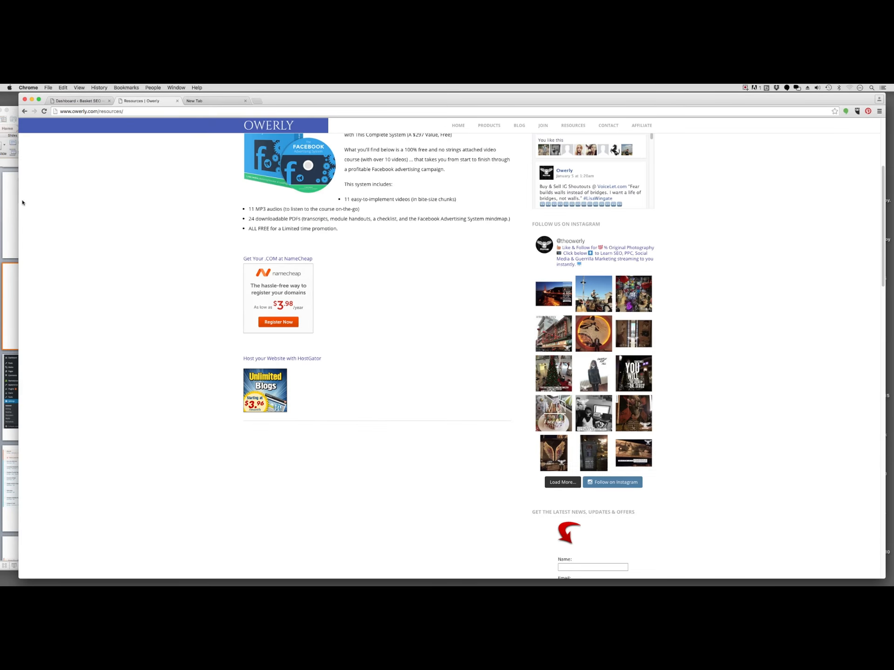
left_click(16, 113)
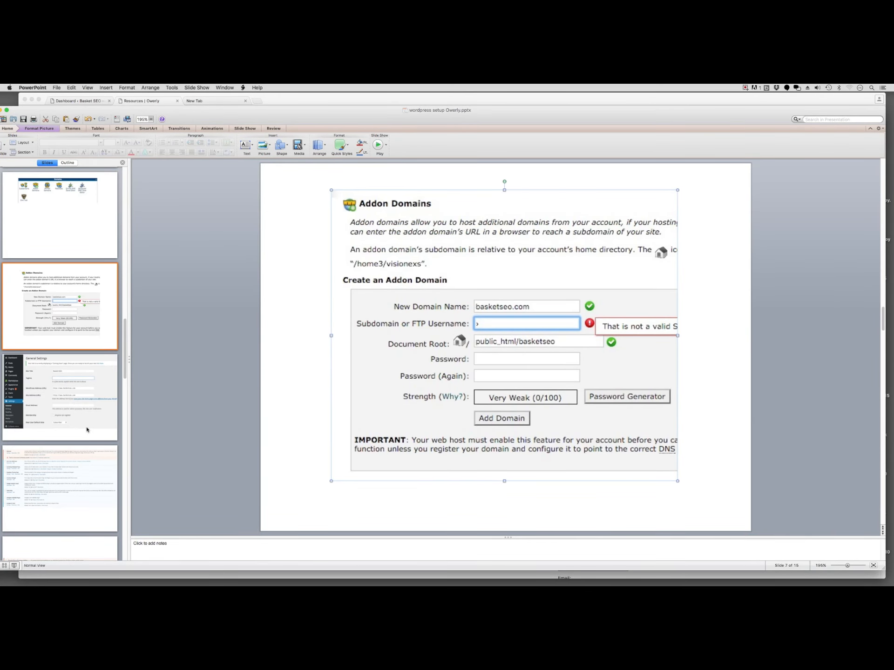
left_click(86, 457)
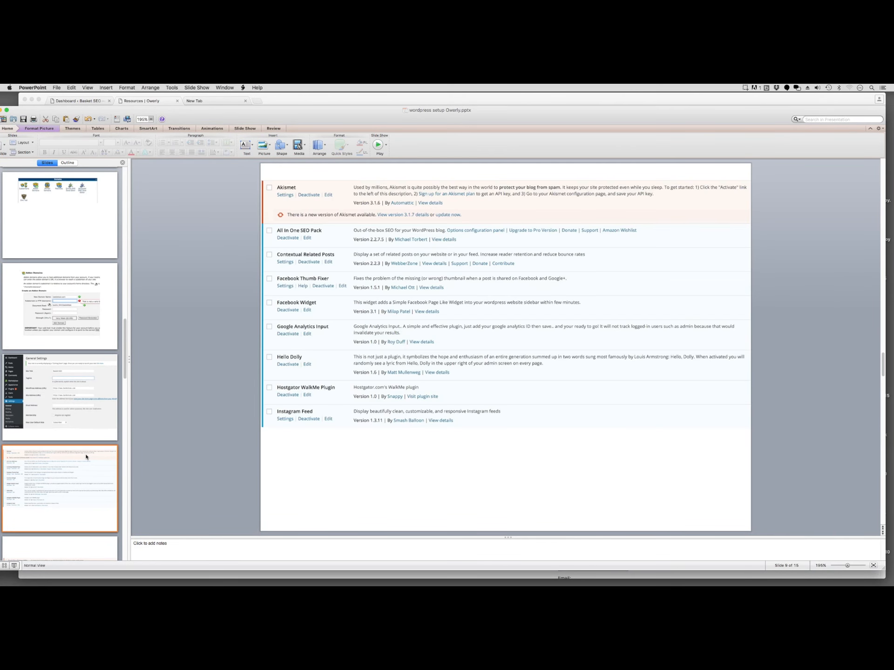
left_click(79, 401)
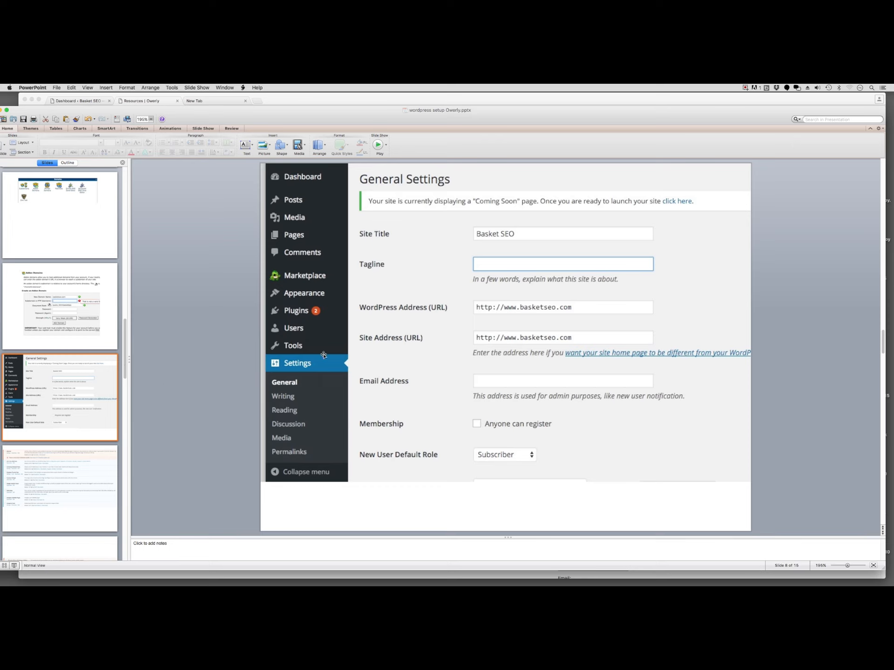
- Switch to Chrome and bring up the Basket SEO WordPress dashboard
left_click(220, 103)
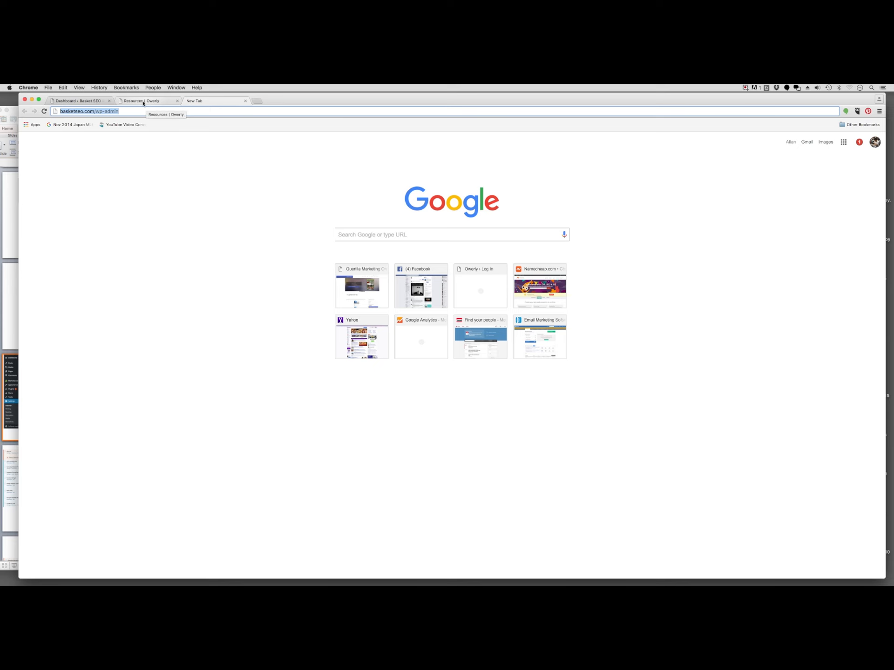
left_click(95, 101)
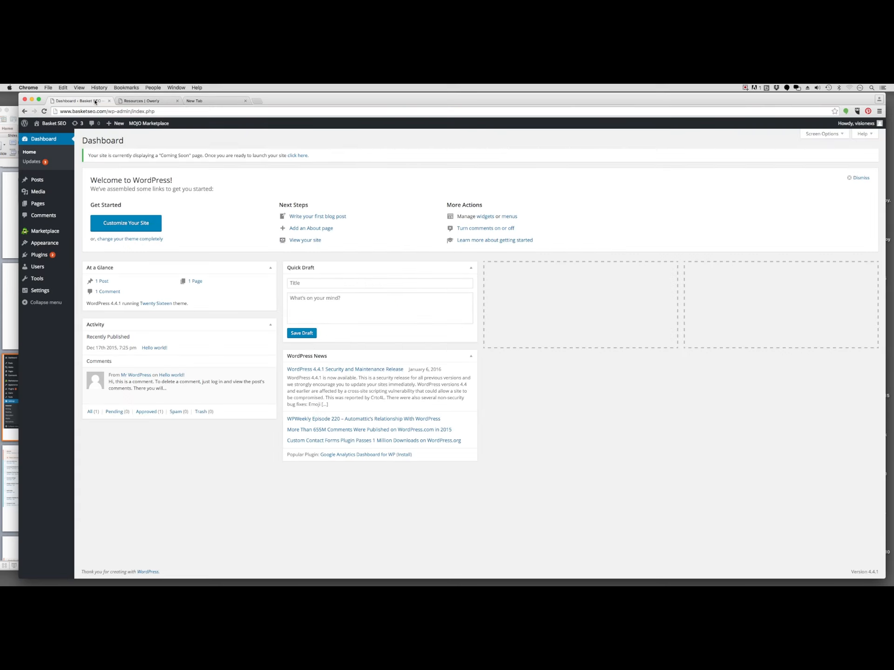
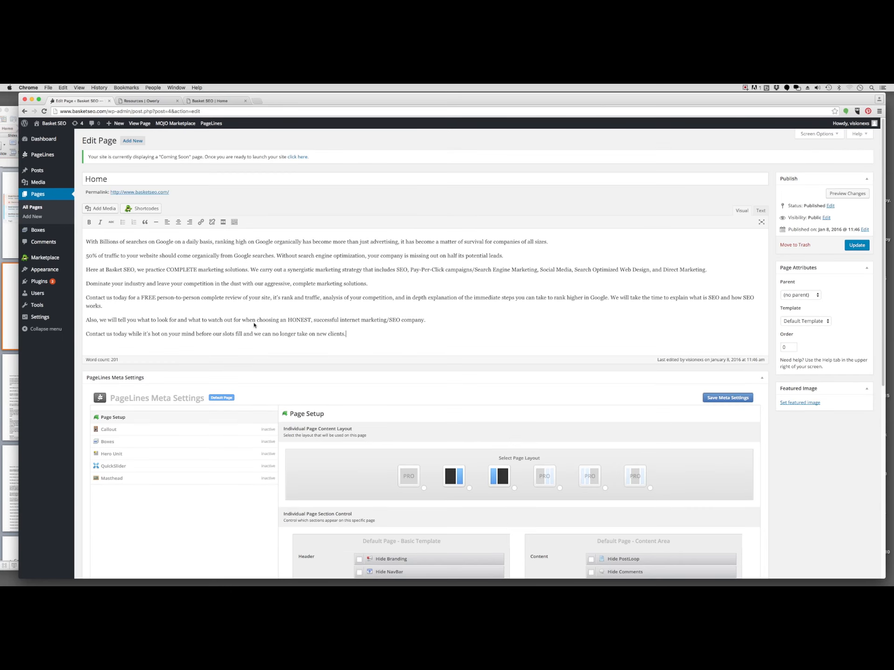
- Update the Home page and reload the live site to check its body text
left_click(852, 248)
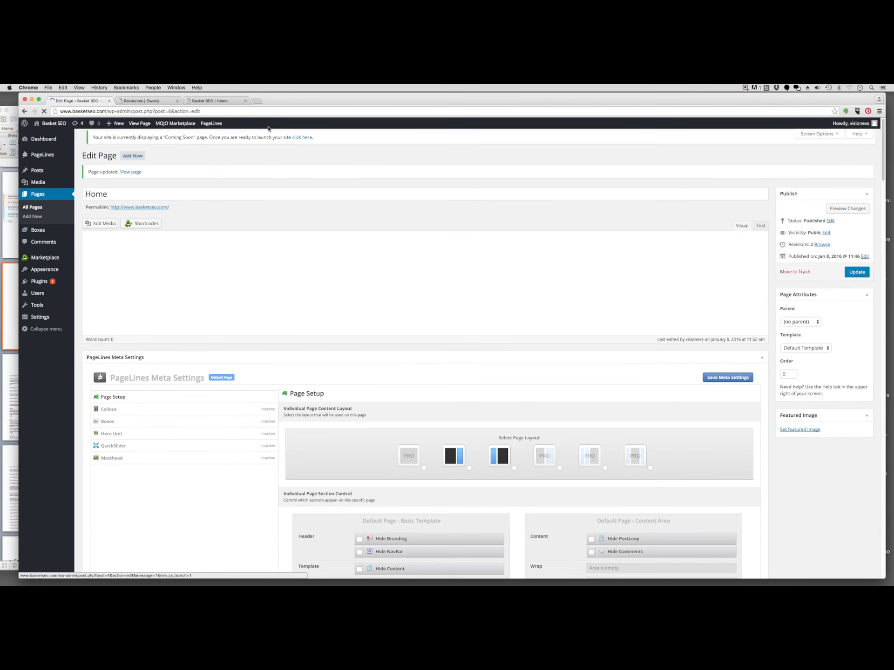
left_click(223, 102)
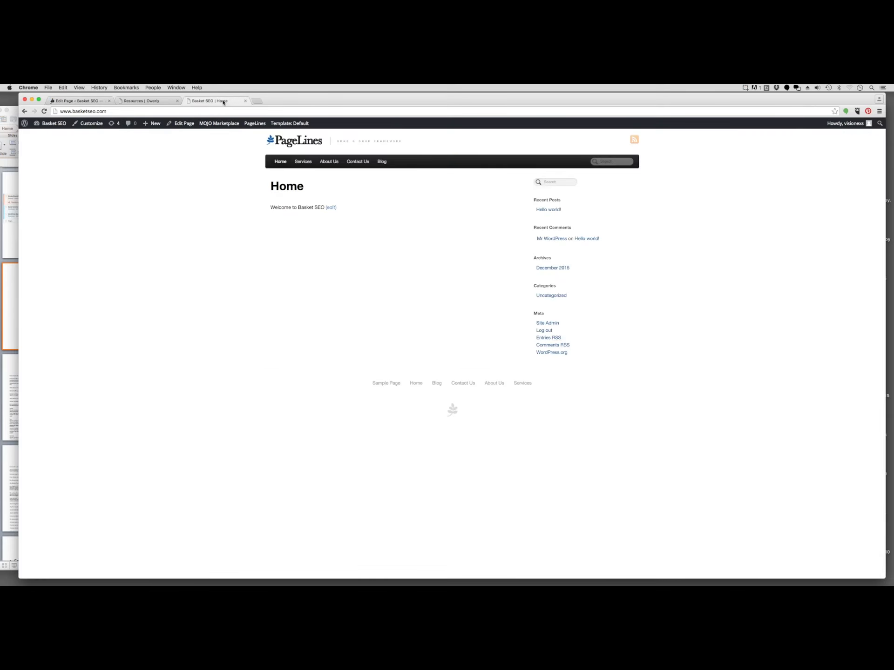
left_click(44, 111)
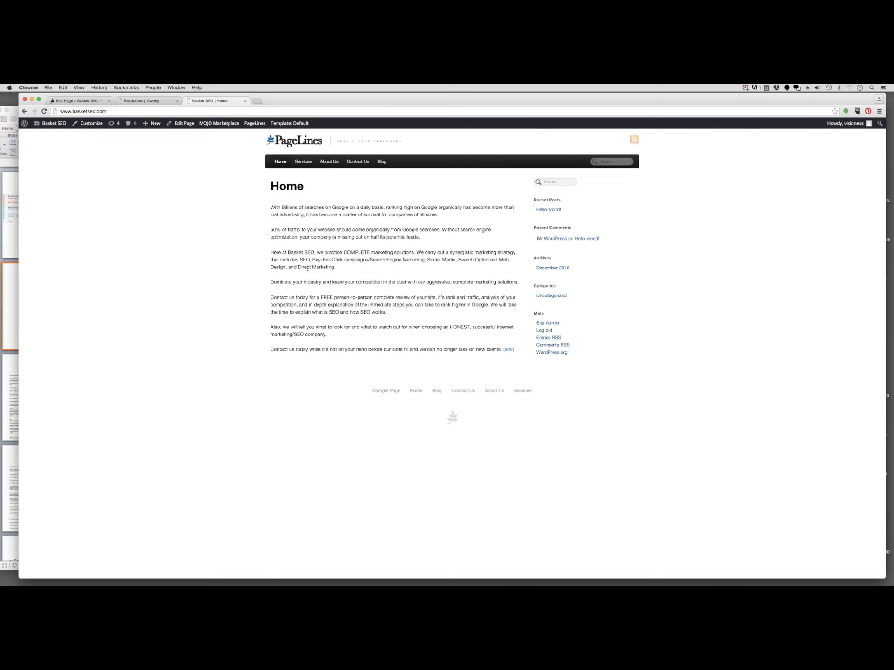
- Add the line "Welcome to Basket SEO" above the first paragraph of the Home page content
left_click(90, 104)
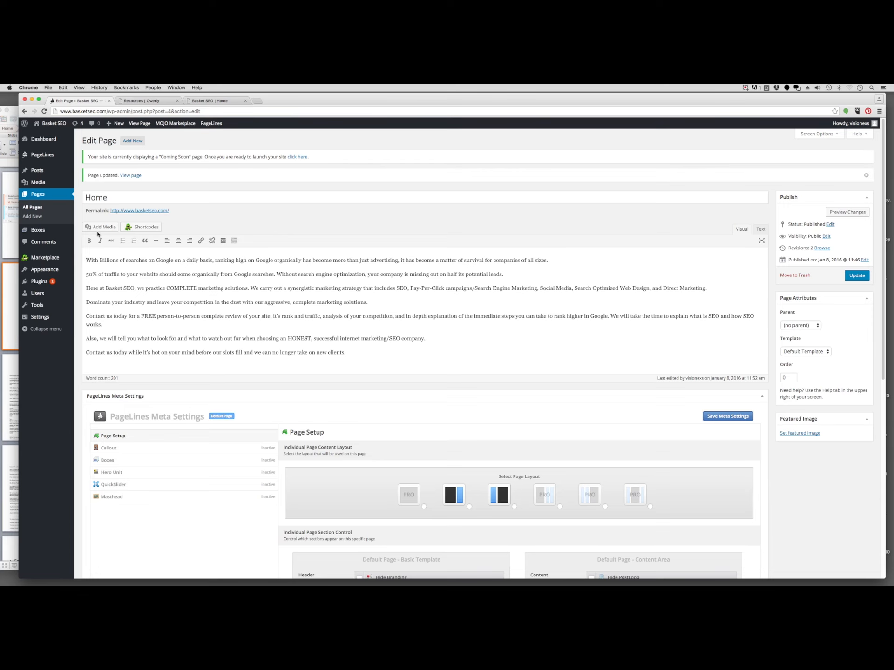
key("Return")
key("Up")
type("Welcome ")
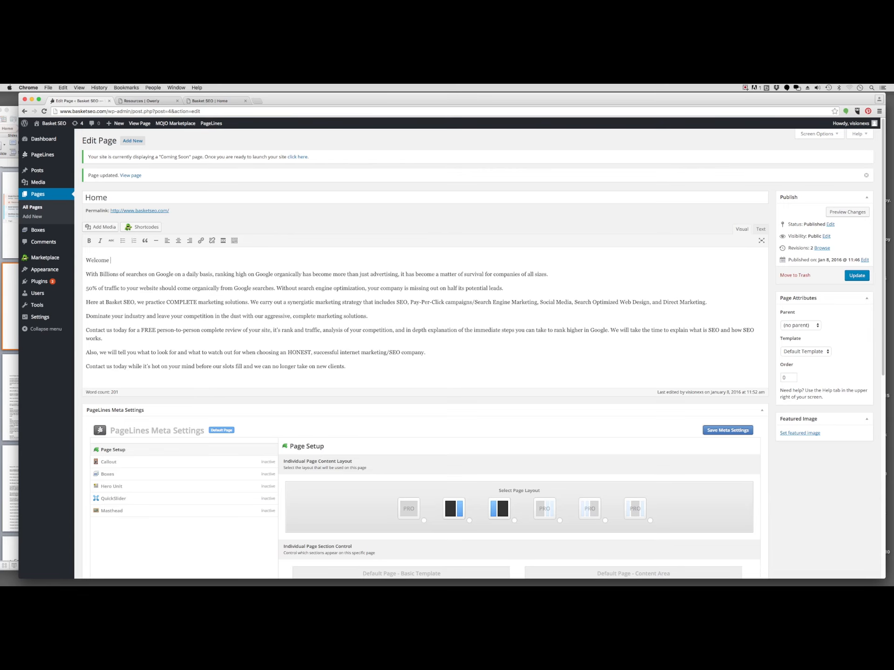
type("to Basket SEO")
- Format the "Welcome to Basket SEO" line as bold, italic and centered
left_click_drag(146, 260, 85, 260)
left_click(89, 241)
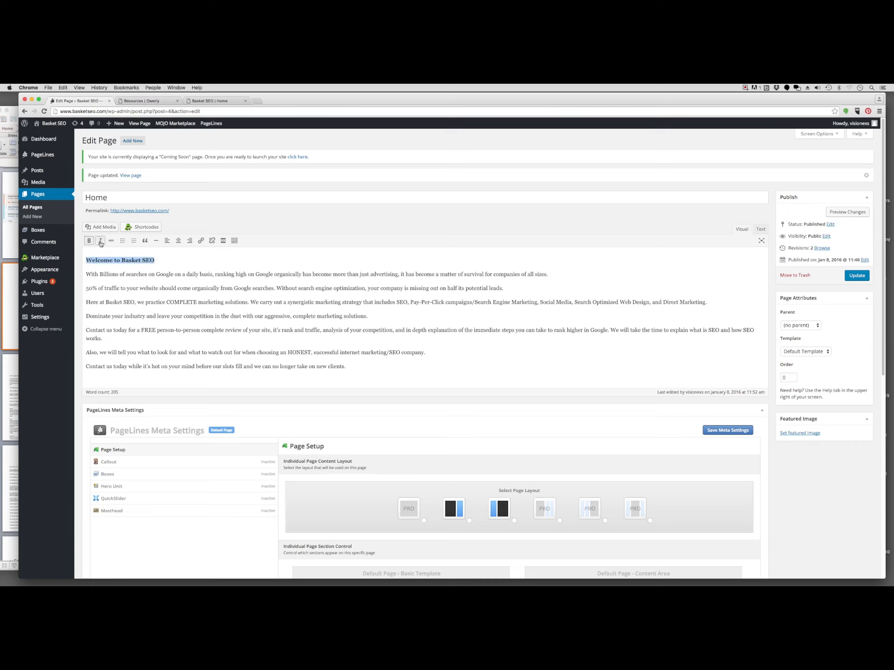
left_click(100, 240)
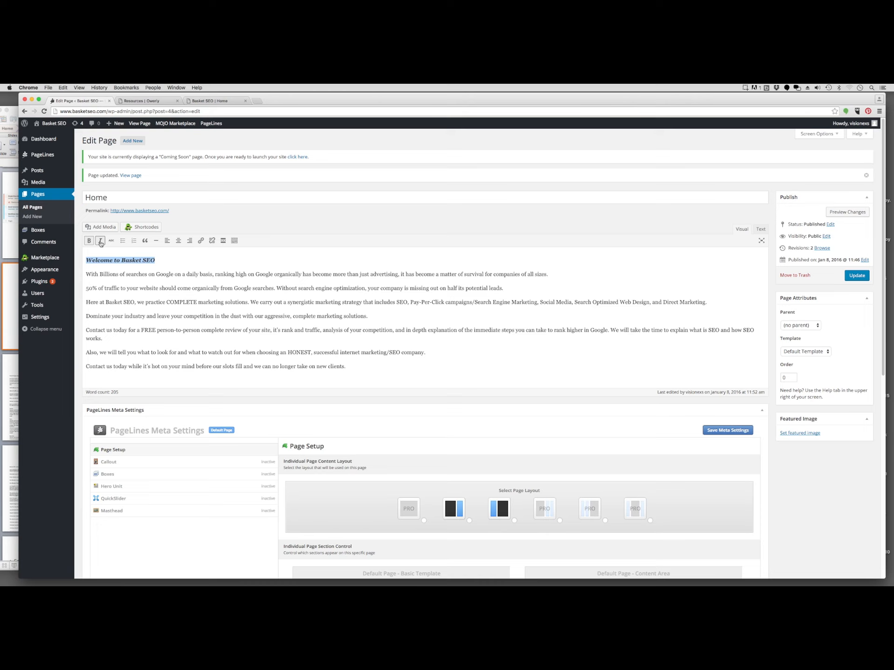
left_click(179, 241)
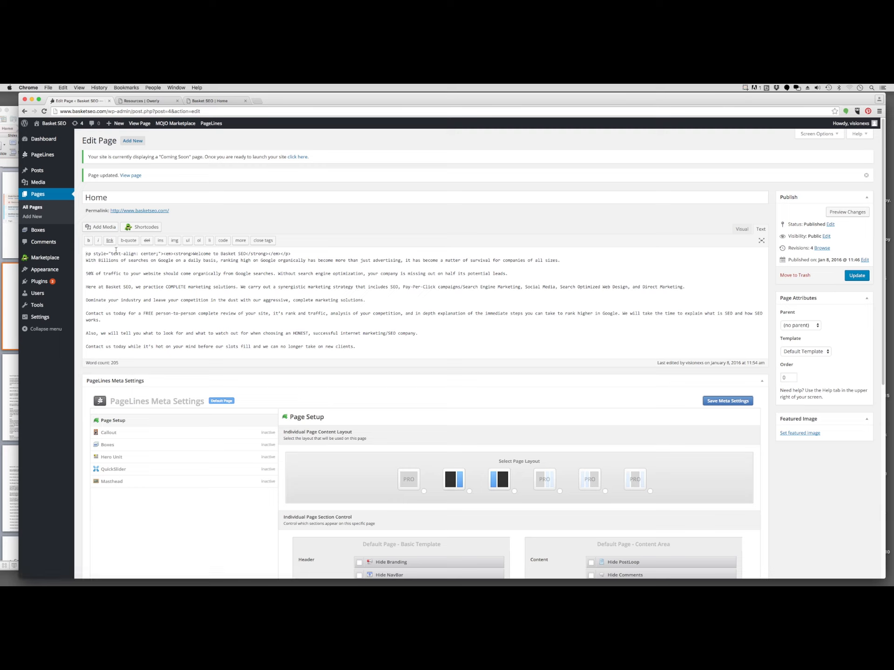
- Wrap the welcome line in <h1> and </h1> tags in the Home page's HTML source
type("<h1>")
left_click(303, 256)
type("/h1>")
- Save the Home page, check the welcome heading on the live site and return to the page editor
left_click(863, 277)
left_click(224, 101)
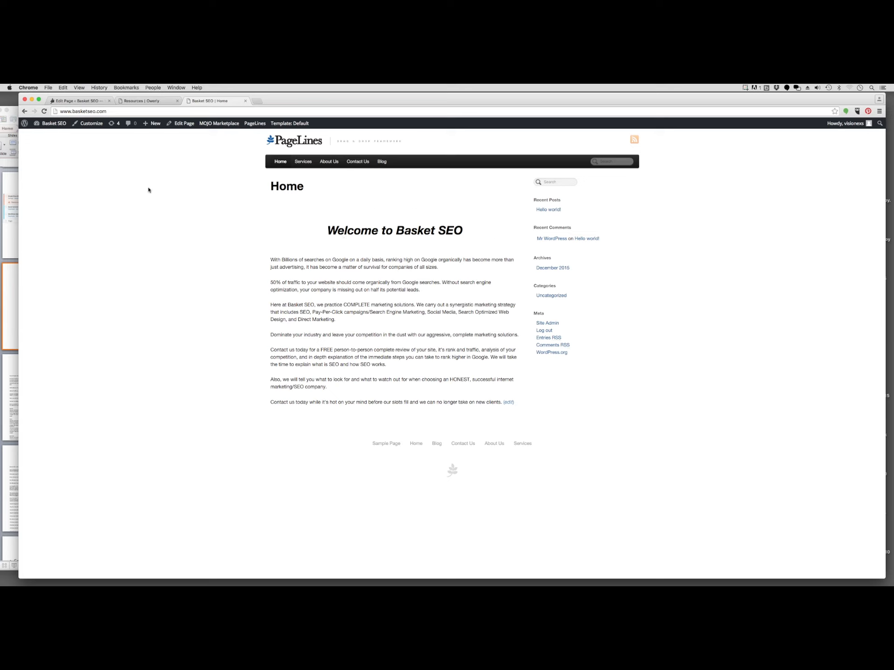
left_click(92, 102)
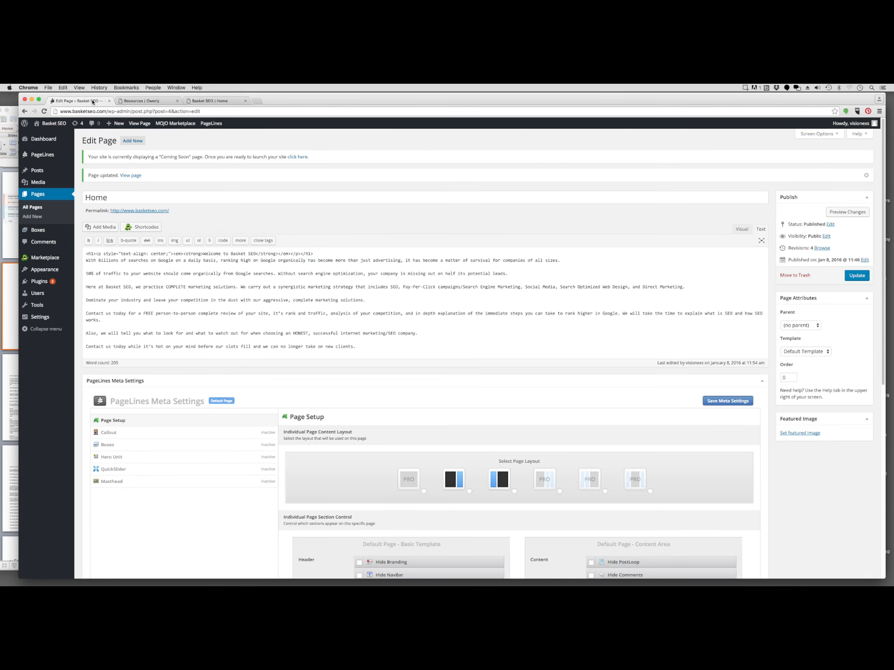
- Move Sample Page to the trash and open the Services page for editing
left_click(41, 209)
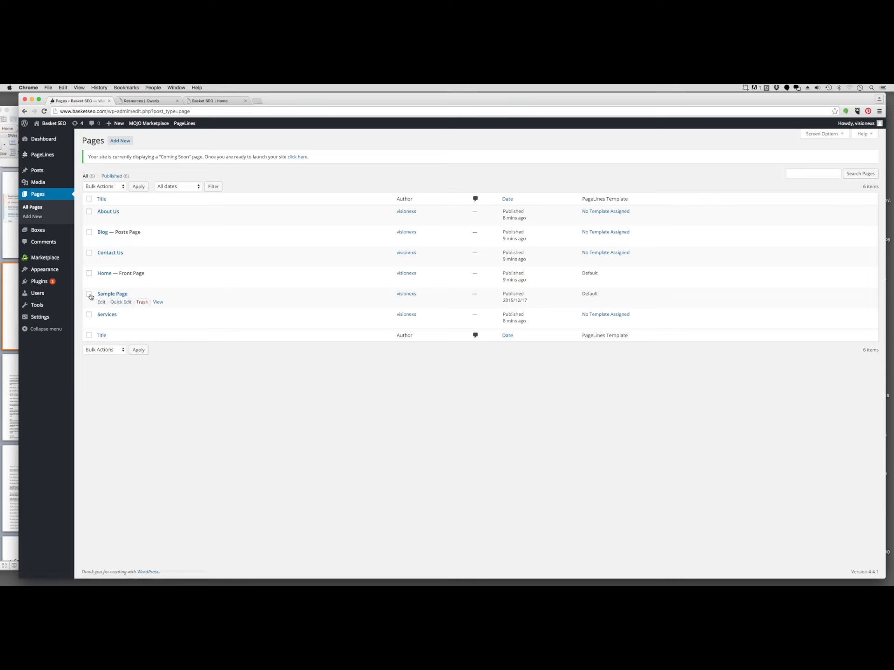
left_click(142, 303)
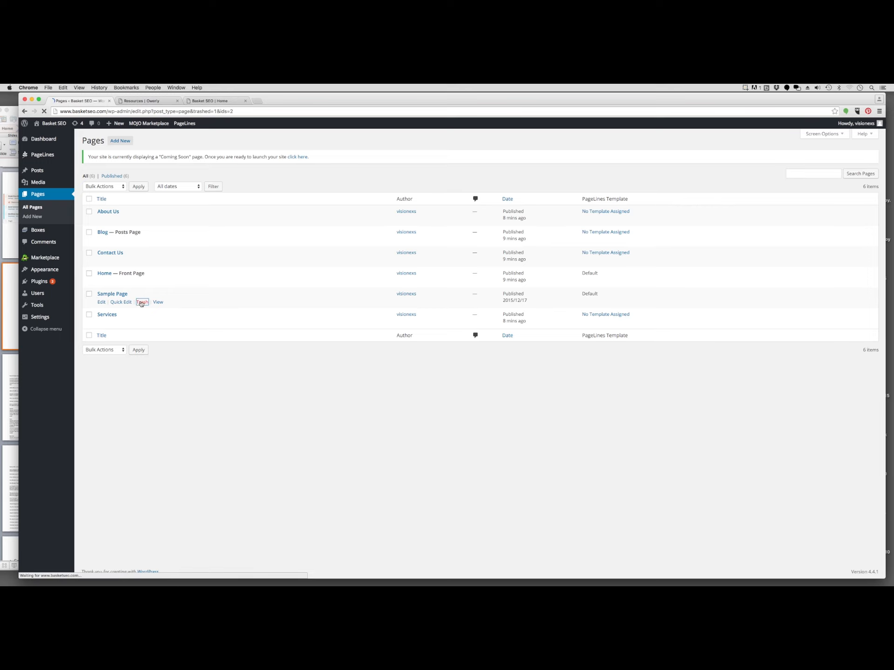
left_click(113, 315)
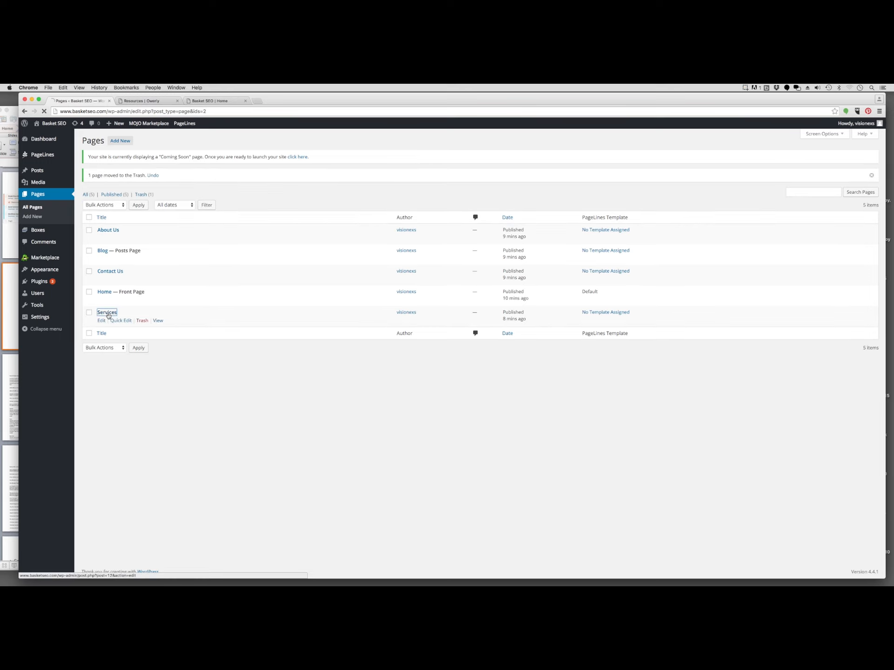
- Switch to PowerPoint, copy all body text of the Services slide and delete it from the slide
left_click(12, 419)
left_click(34, 400)
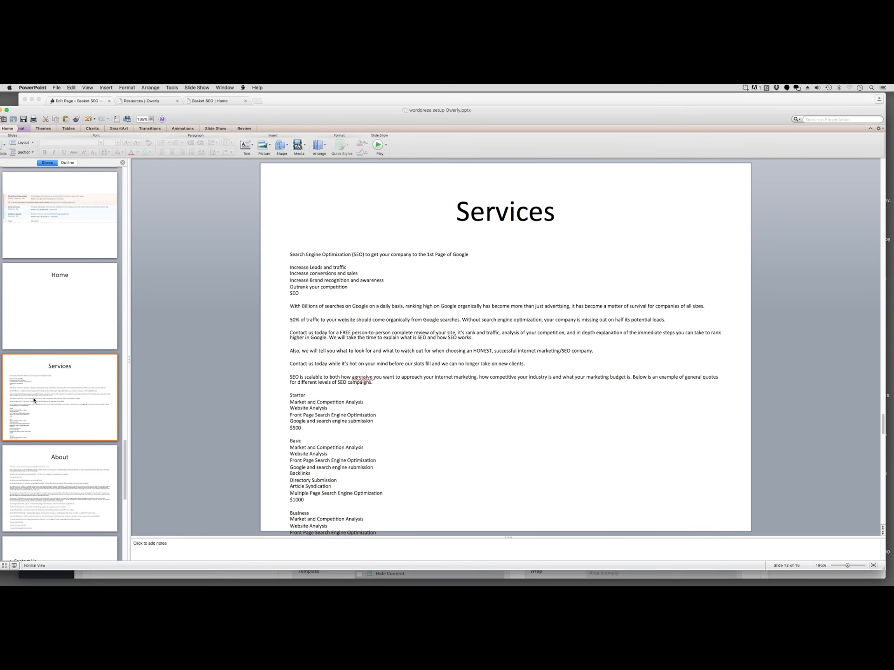
left_click(326, 268)
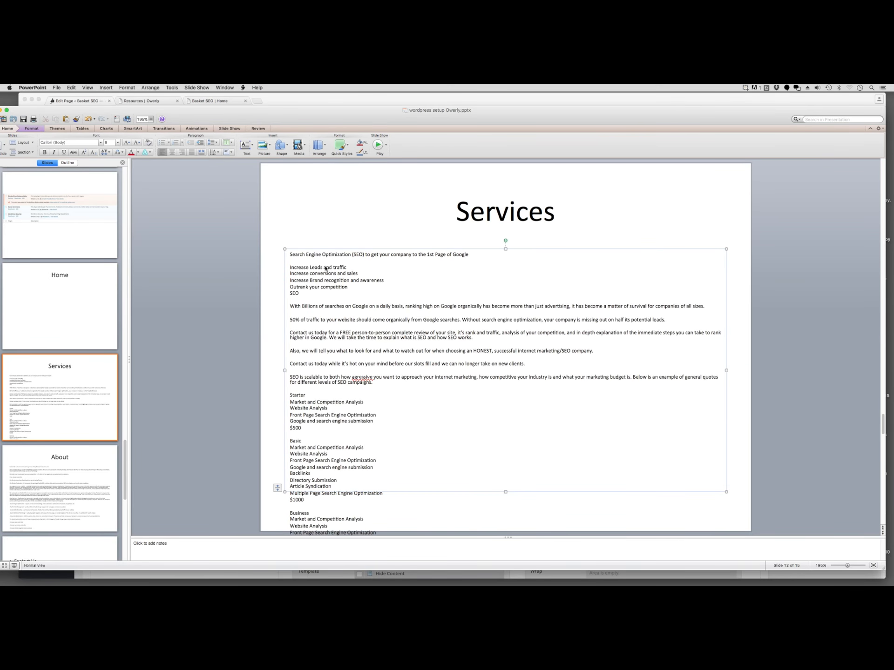
key("super+a")
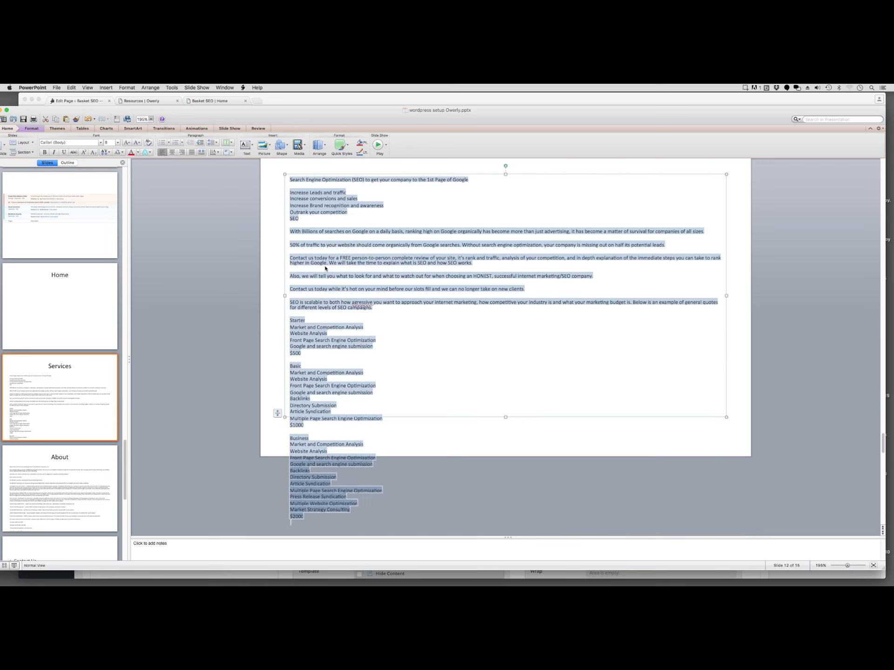
key("super+c")
key("BackSpace")
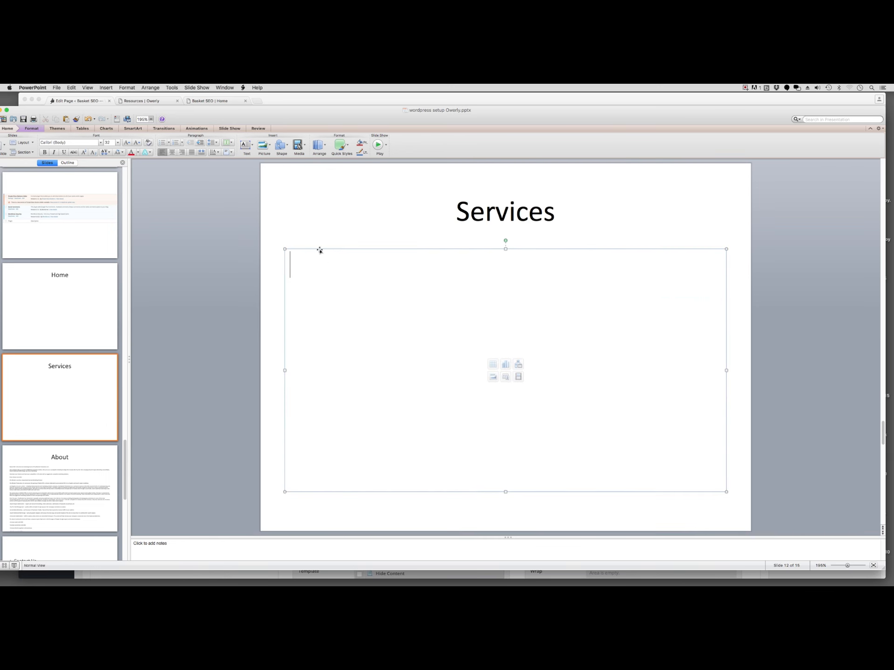
- Switch to Chrome, close the Owerly Resources page and bring up the Services page editor
left_click(210, 101)
left_click(141, 100)
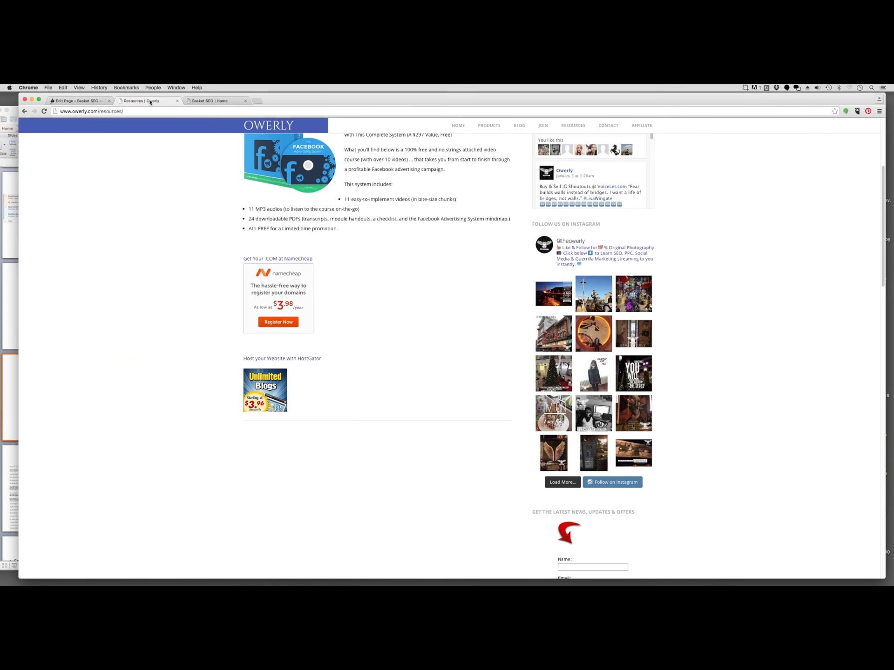
left_click(206, 102)
left_click(150, 102)
left_click(103, 102)
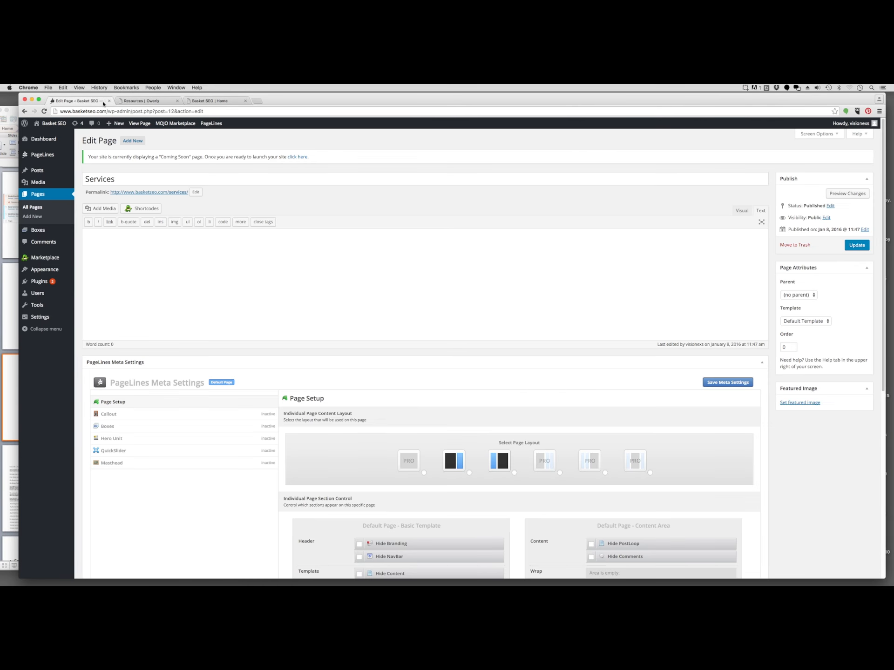
left_click(176, 100)
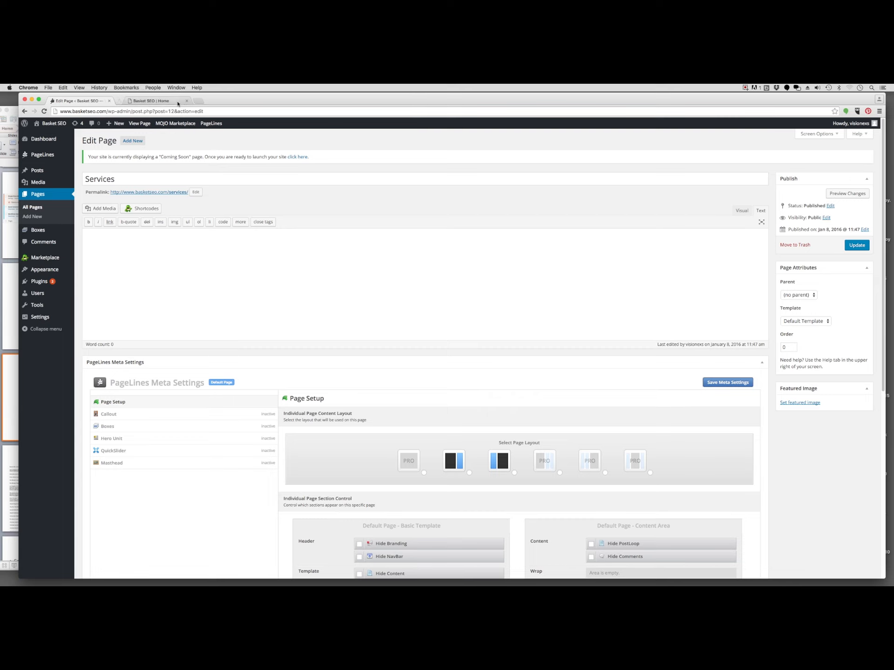
- Paste the copied services text into the content area of the Services page
left_click(151, 255)
key("super+v")
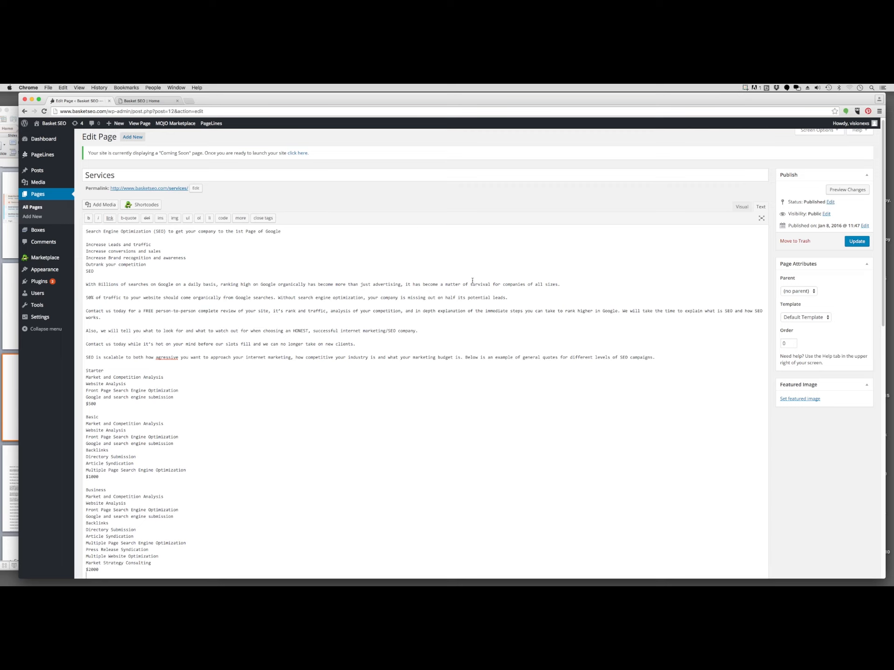
- Wrap the opening line of the Services content in <h2> and </h2> tags, followed by a blank line, and update the page
left_click(88, 229)
type("<h2>")
key("BackSpace")
key("BackSpace")
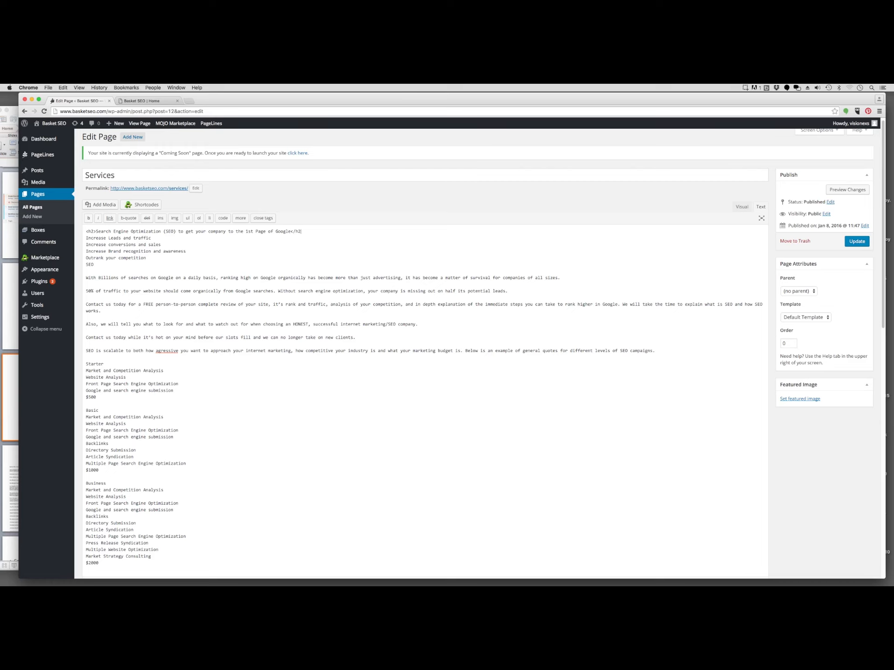
type(">")
key("Return")
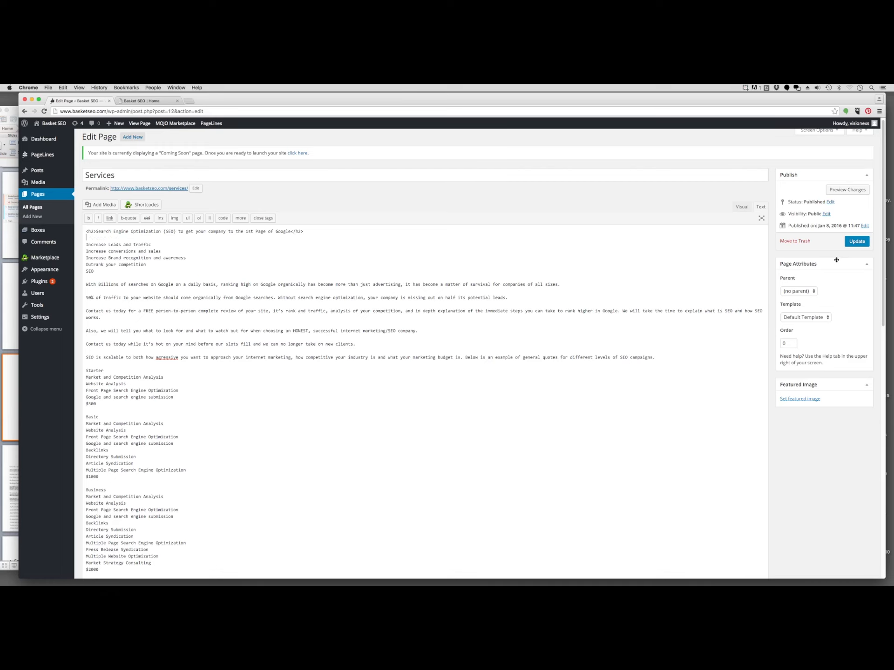
left_click(856, 241)
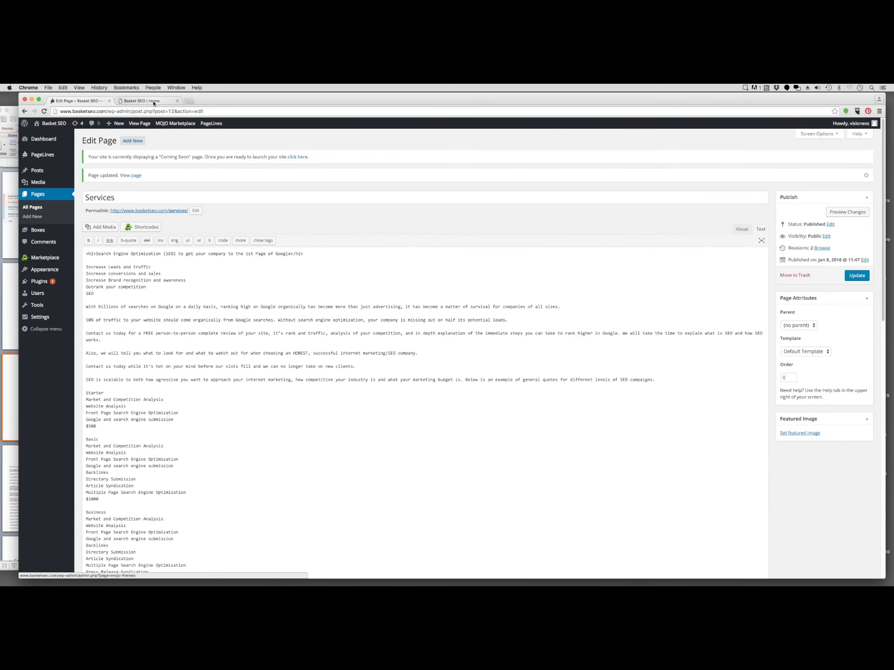
- View the Services page on the live Basket SEO site
left_click(154, 104)
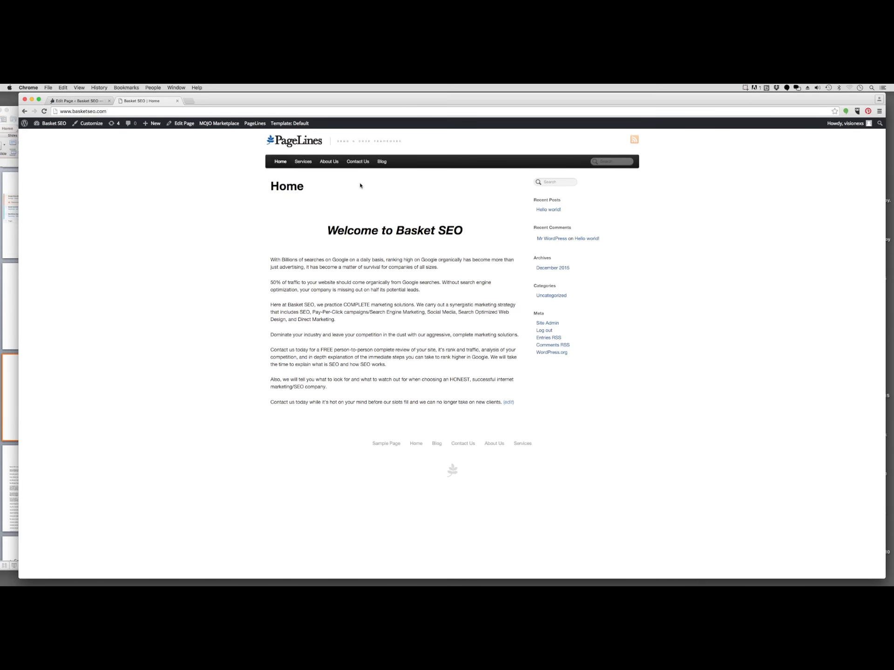
left_click(303, 162)
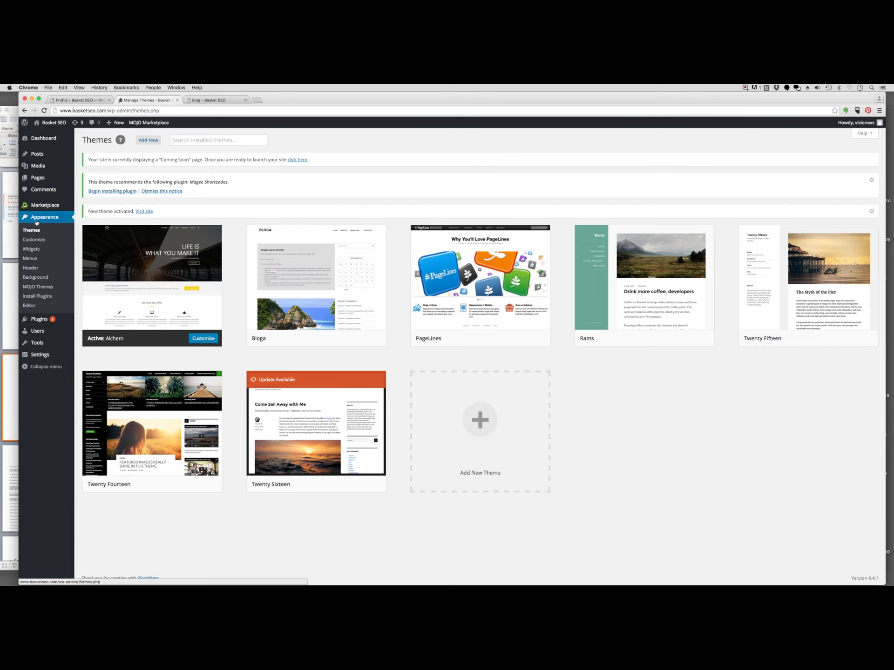
- Filter the themes available to add by Custom Menu and Full Width Template, and browse the matching designs
left_click(150, 141)
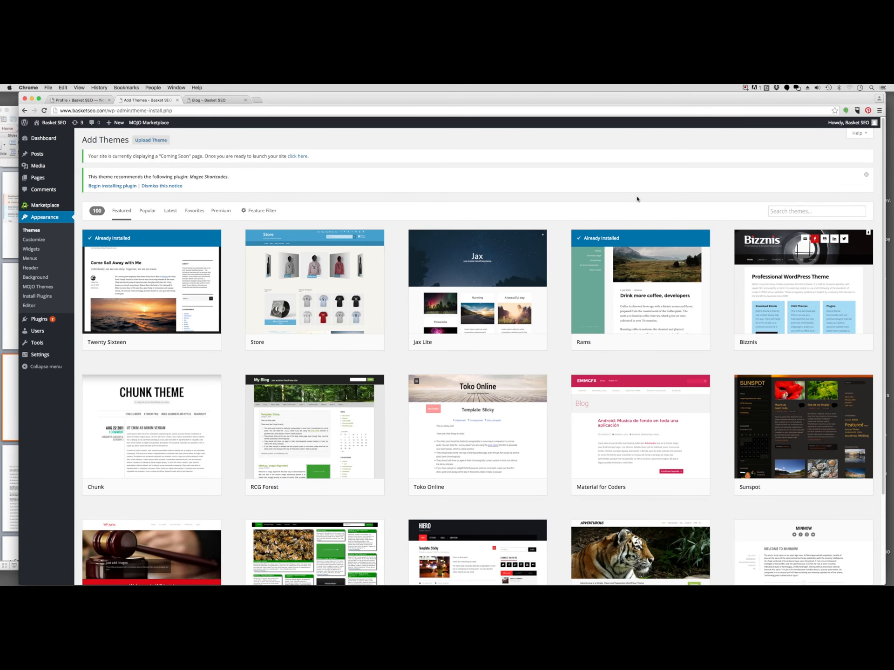
left_click(260, 211)
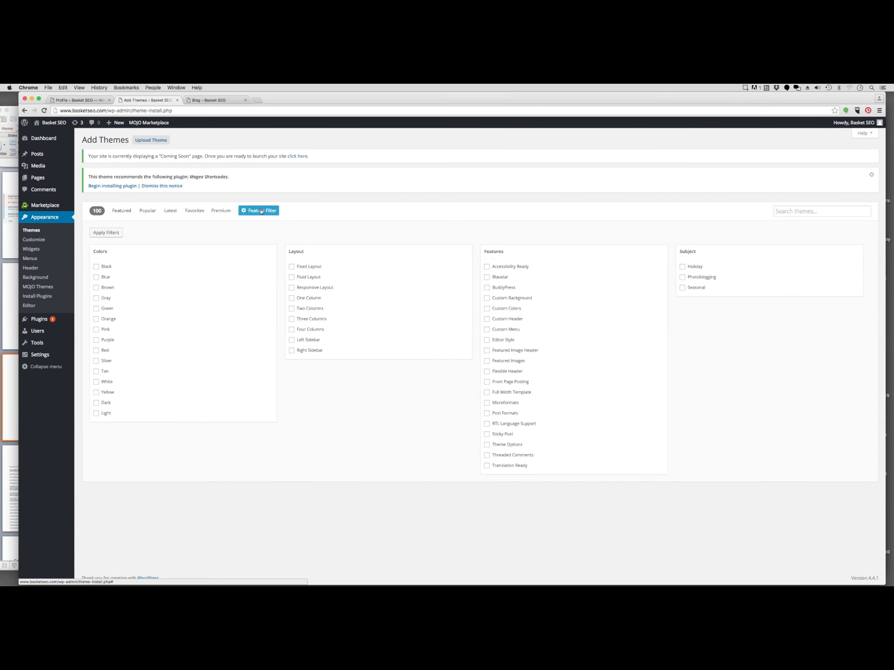
left_click(487, 330)
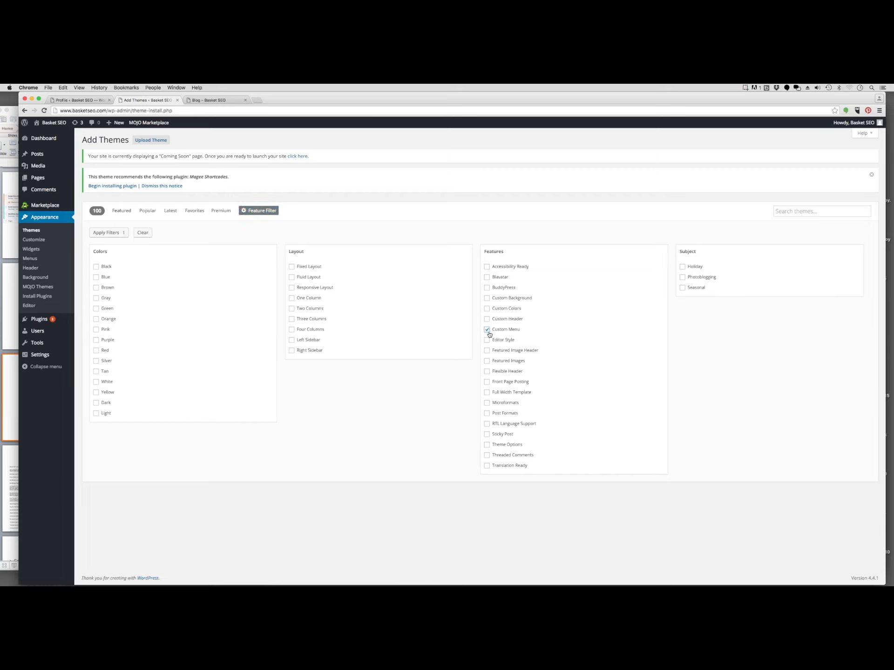
left_click(487, 394)
left_click(126, 234)
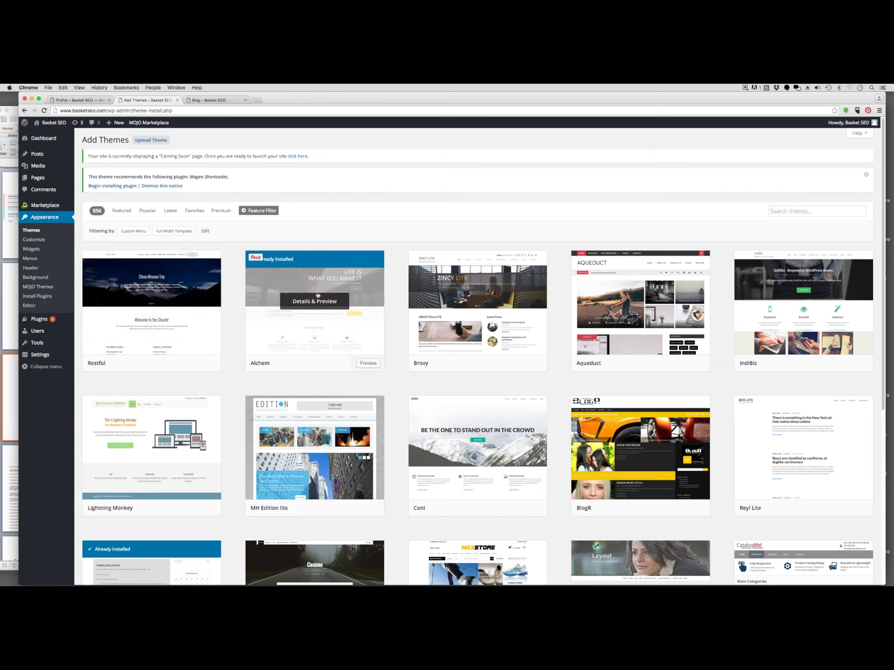
scroll(514, 311, "down", 10)
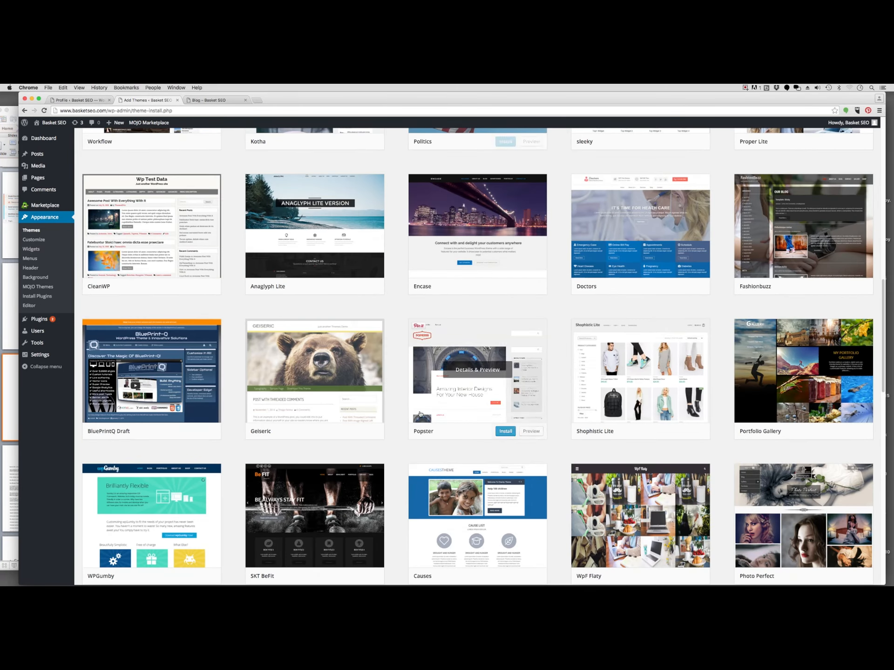
scroll(567, 427, "down", 5)
scroll(571, 431, "up", 15)
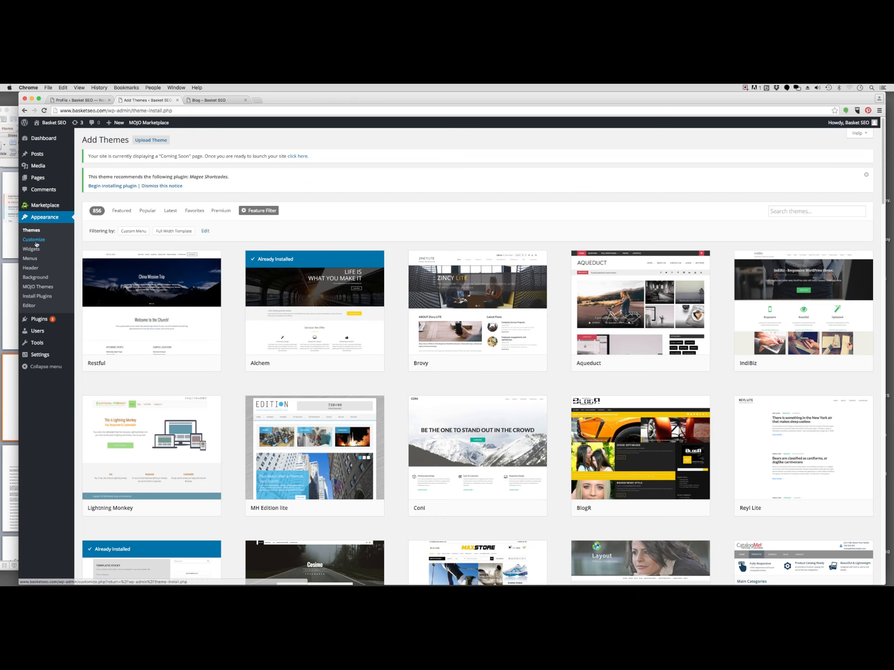
- Activate the installed Bloga theme and switch back to the Alchem theme
left_click(33, 232)
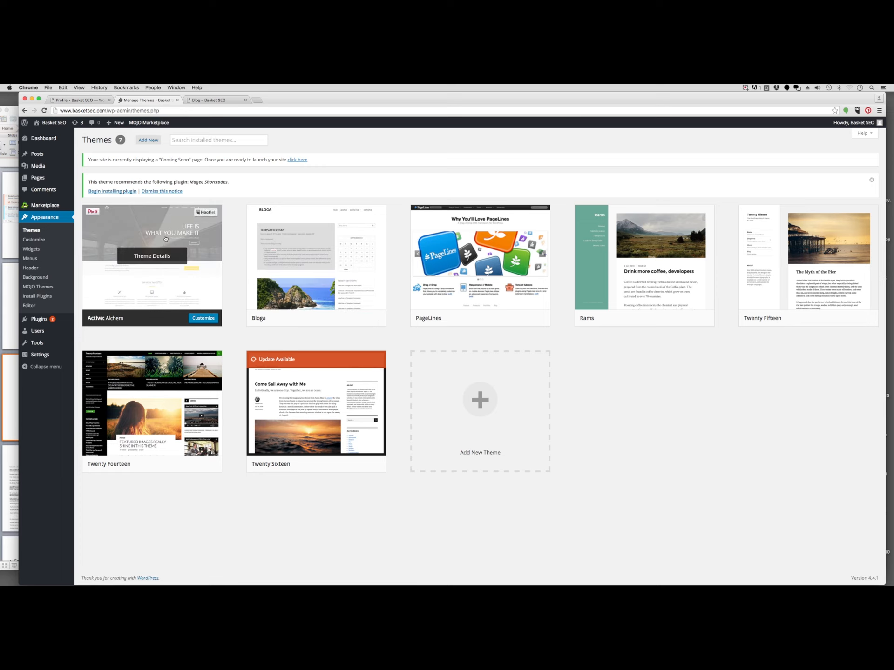
left_click(333, 318)
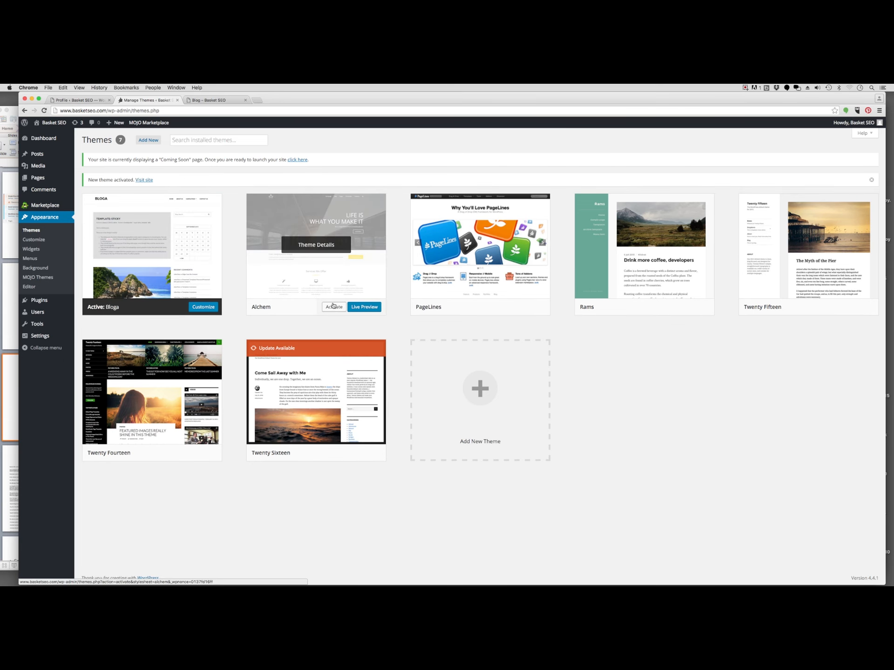
left_click(334, 308)
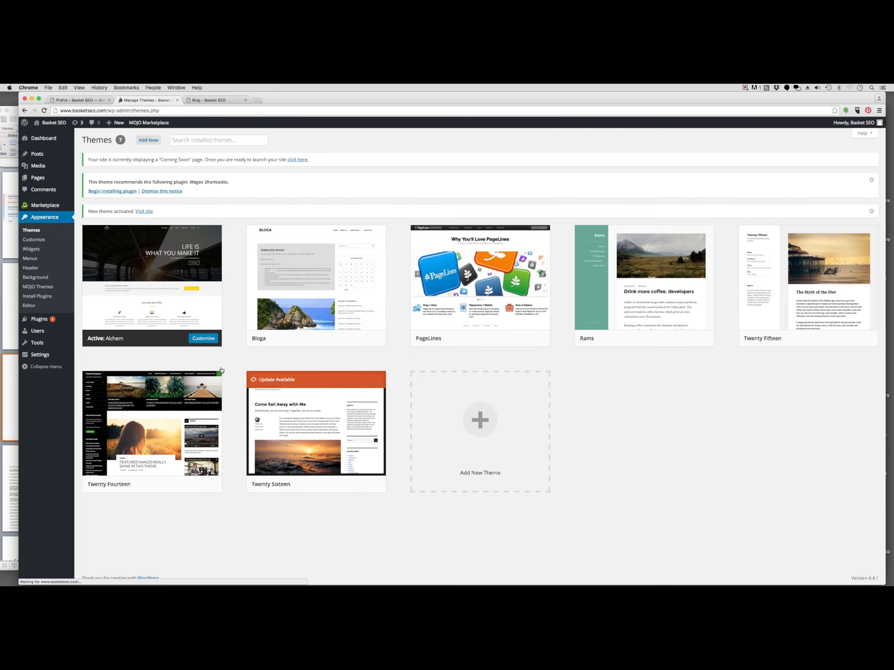
- Check the live site's home page in the Alchem theme and bring up the list of all pages in the admin area
left_click(218, 104)
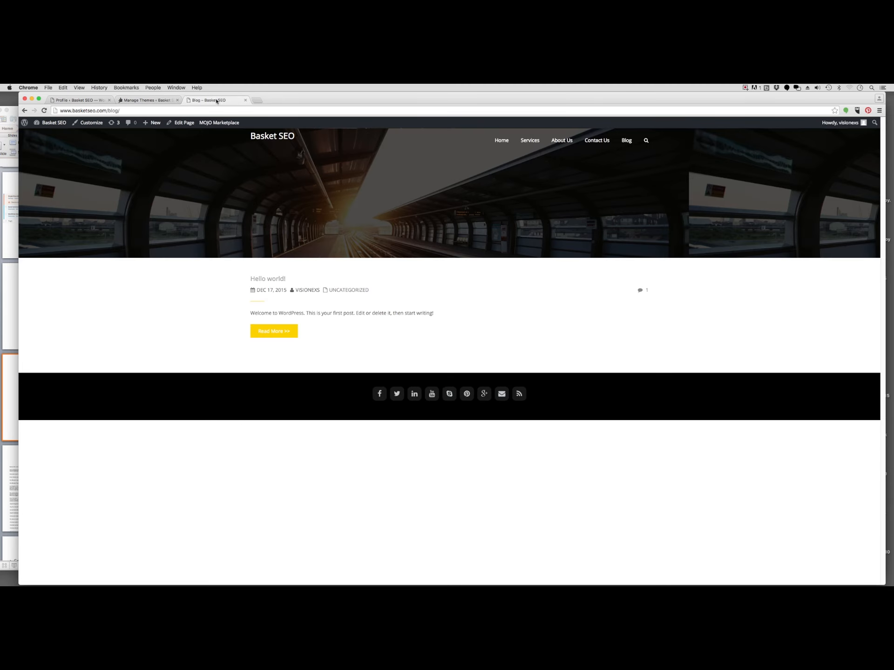
left_click(280, 141)
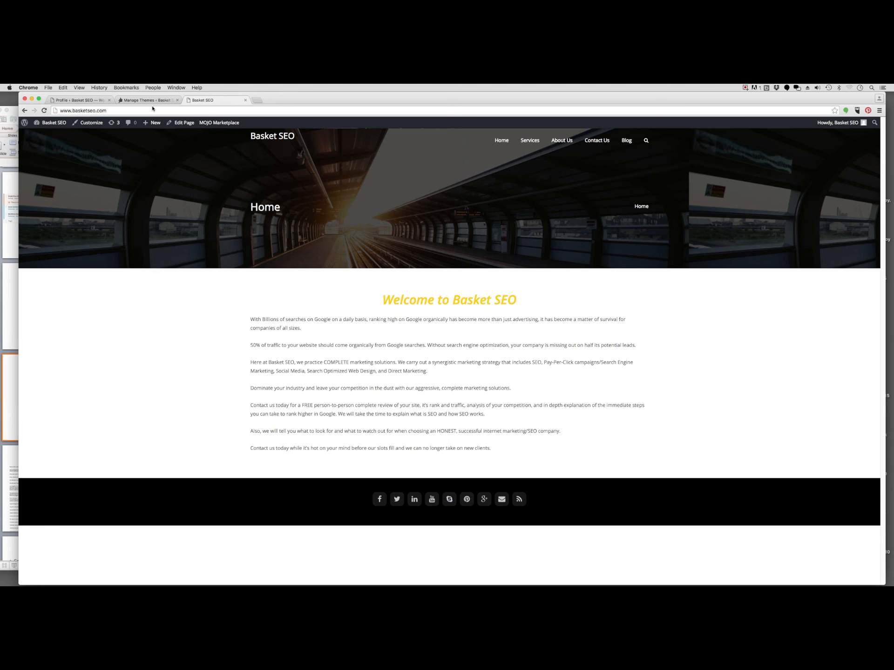
left_click(139, 101)
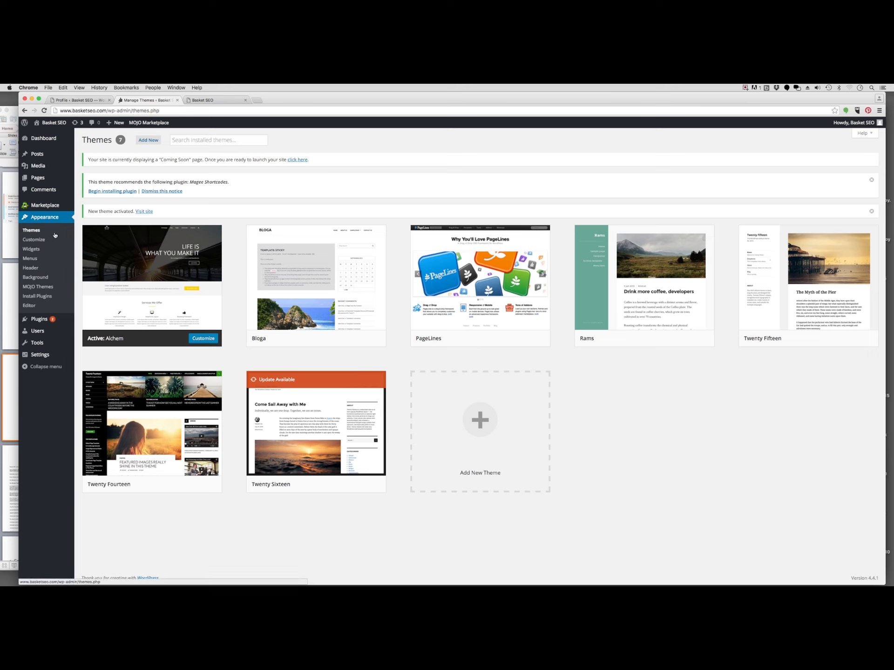
mouse_move(46, 211)
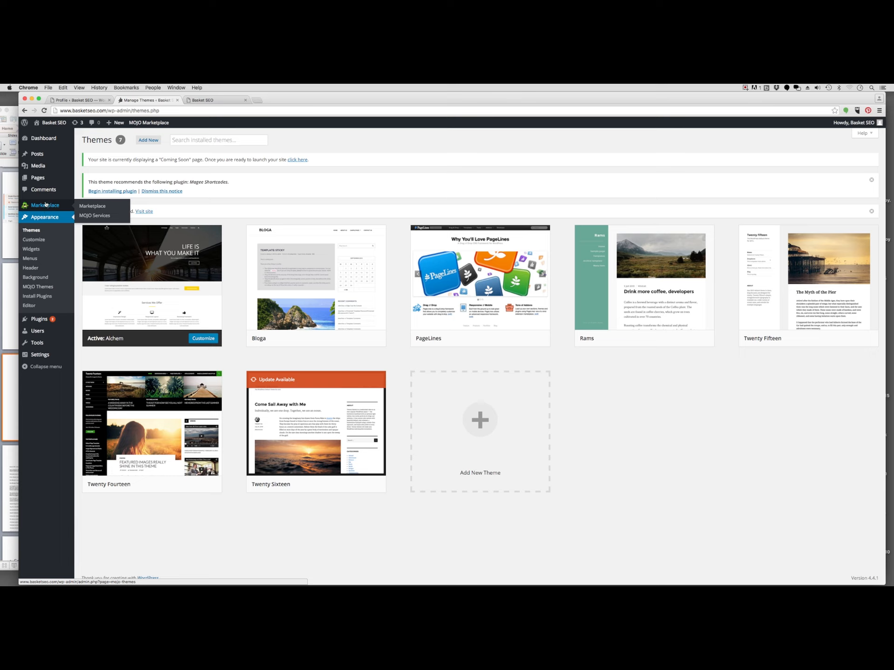
left_click(42, 178)
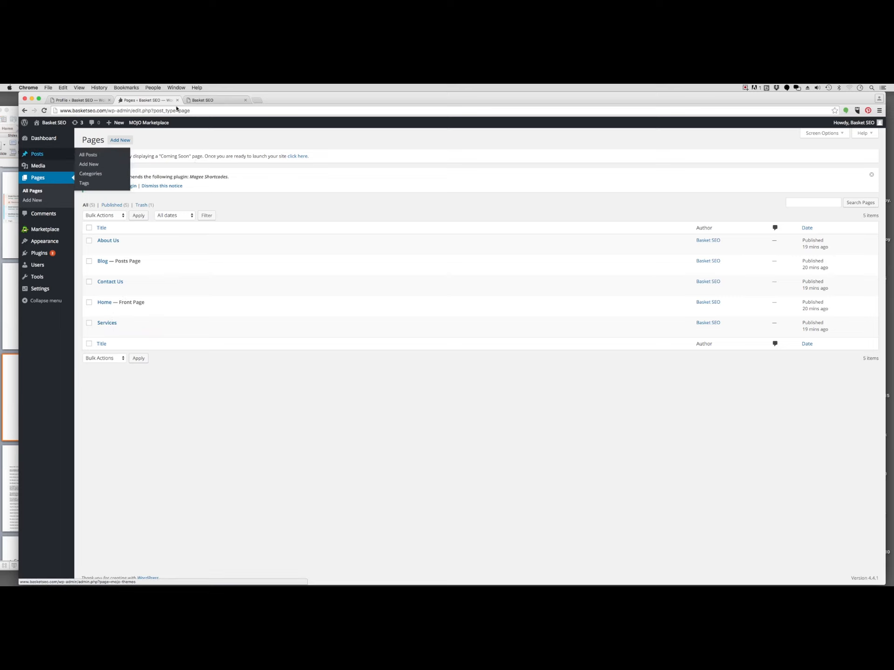
- Check the Services, About Us, Contact Us and Blog pages on the live site
left_click(220, 101)
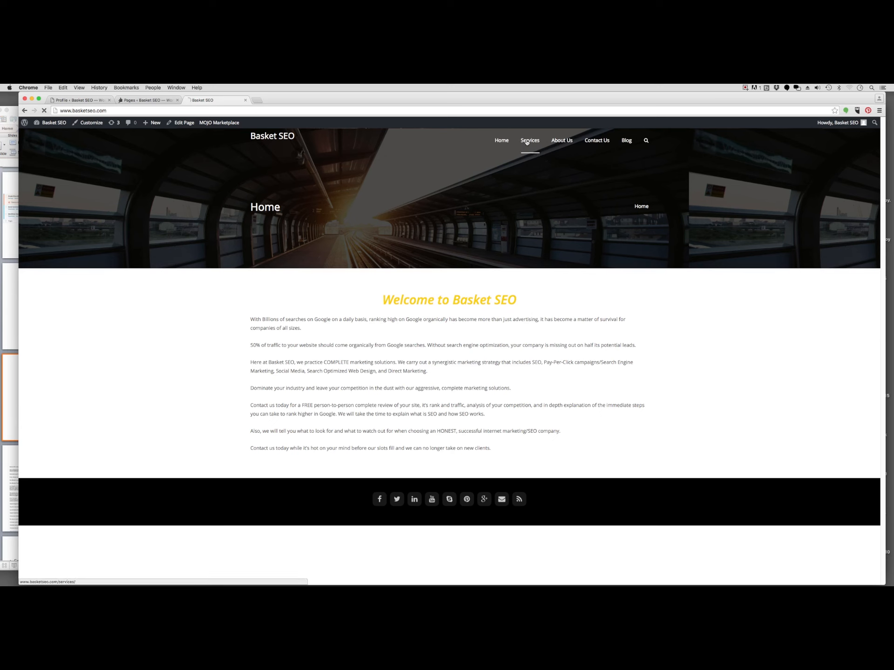
left_click(528, 143)
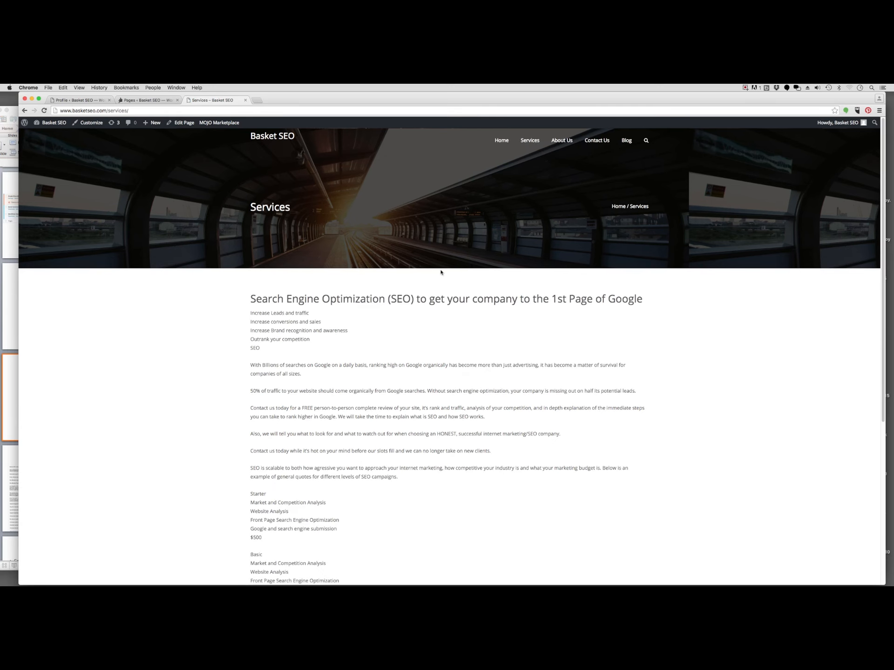
scroll(383, 328, "down", 5)
scroll(383, 328, "up", 5)
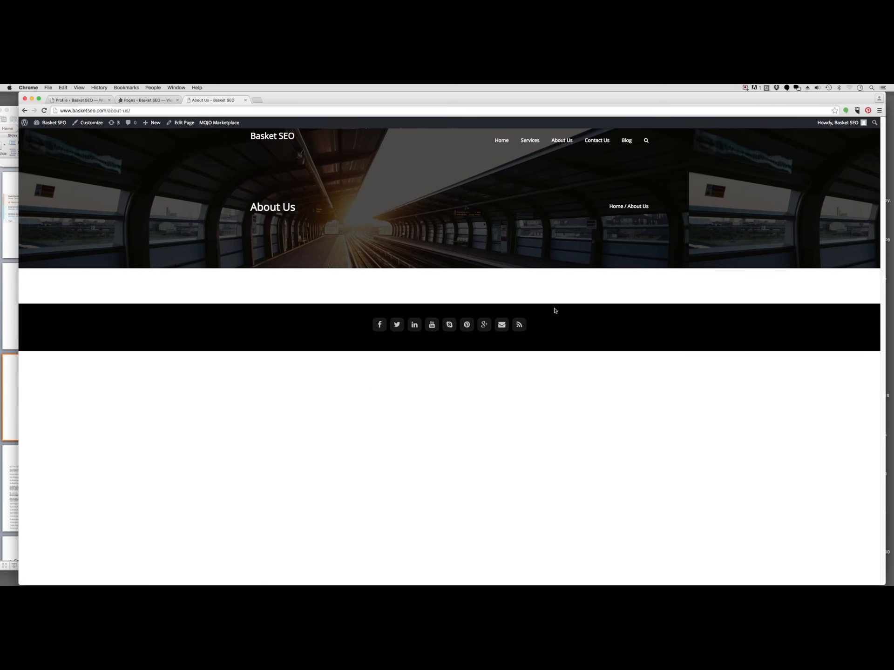
left_click(595, 142)
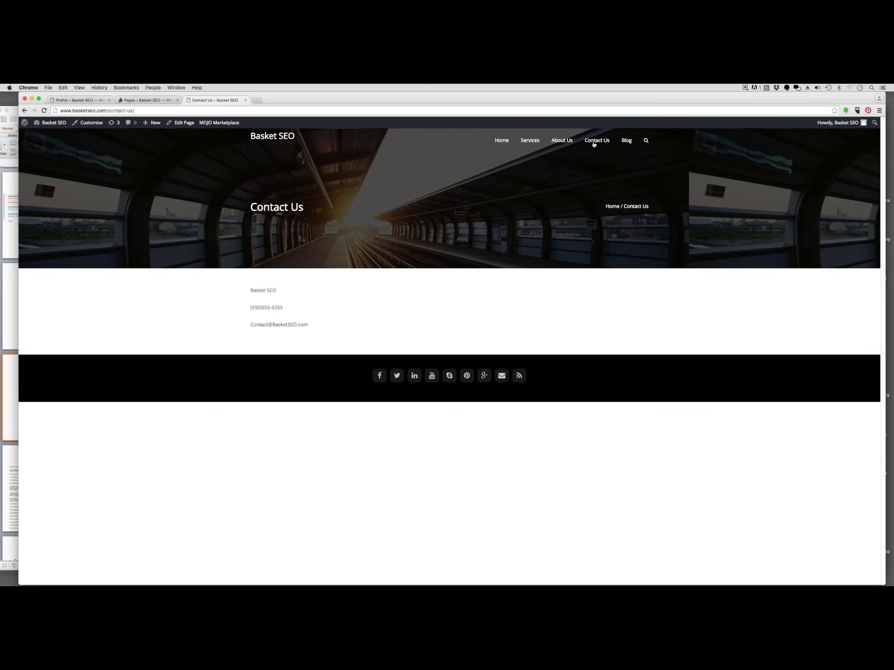
left_click(624, 142)
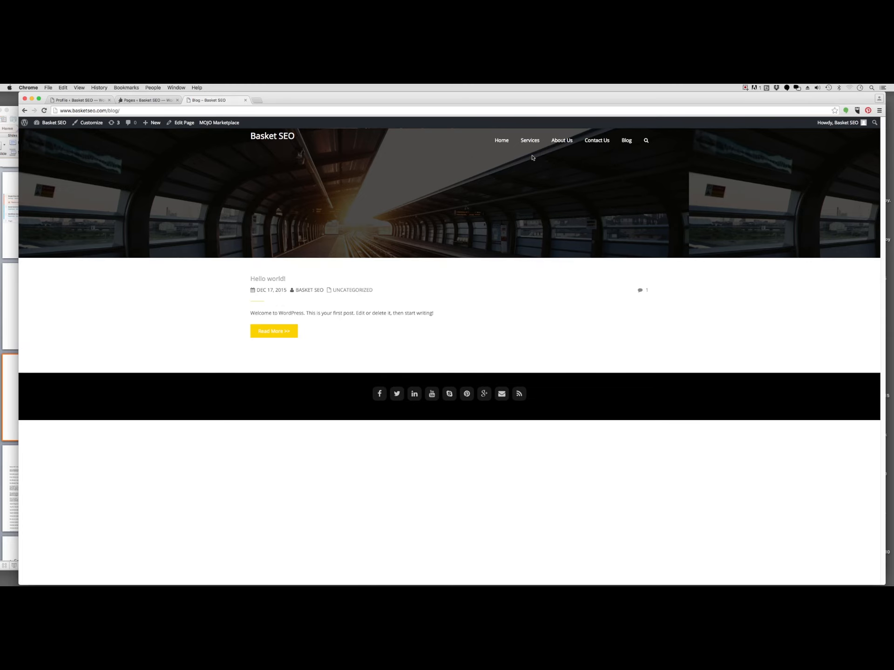
- Return to the admin page list and open the About Us page for editing
left_click(140, 102)
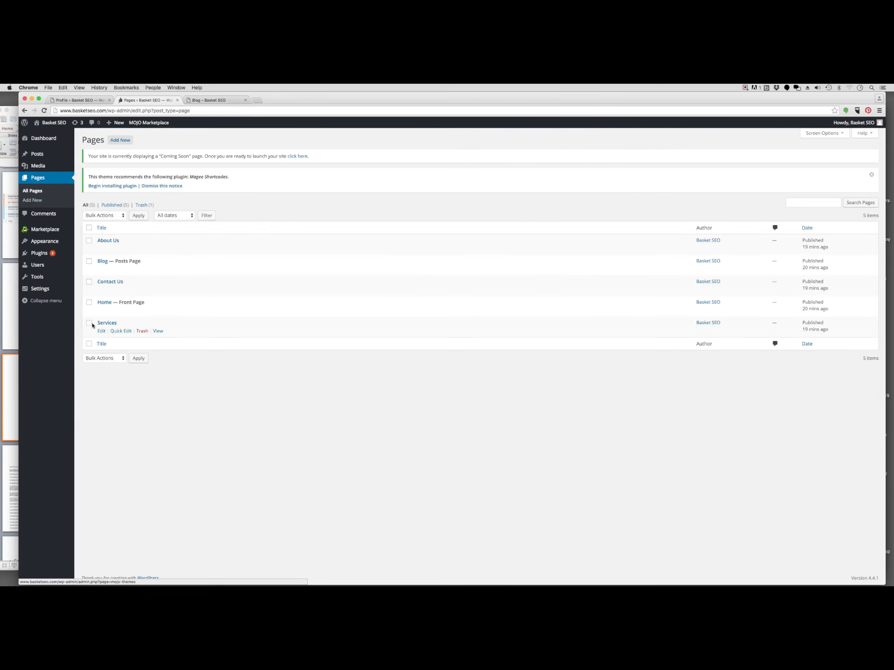
left_click(104, 241)
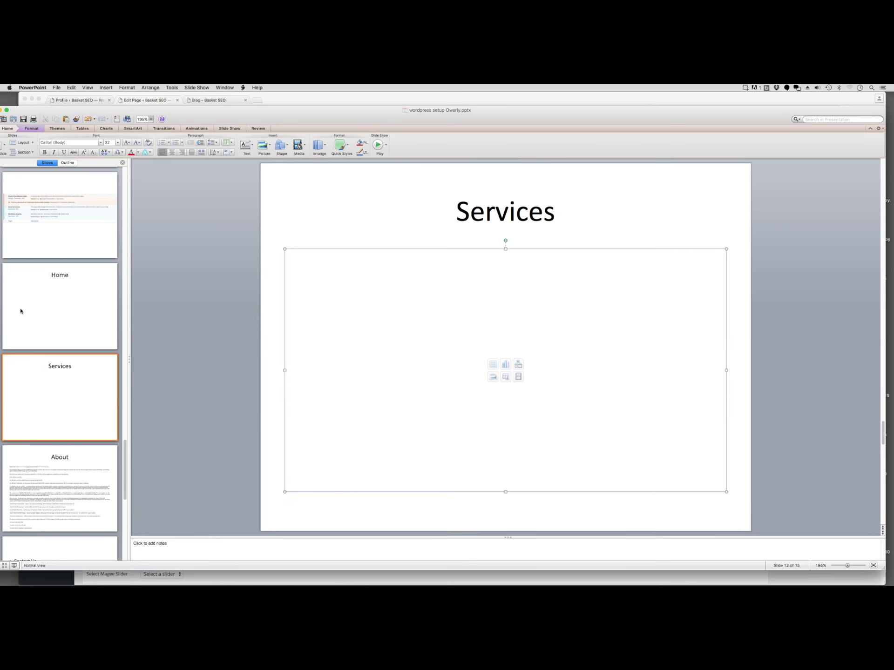
- Switch to PowerPoint and cut all body text from the About slide
left_click(16, 303)
scroll(40, 321, "down", 5)
left_click(76, 292)
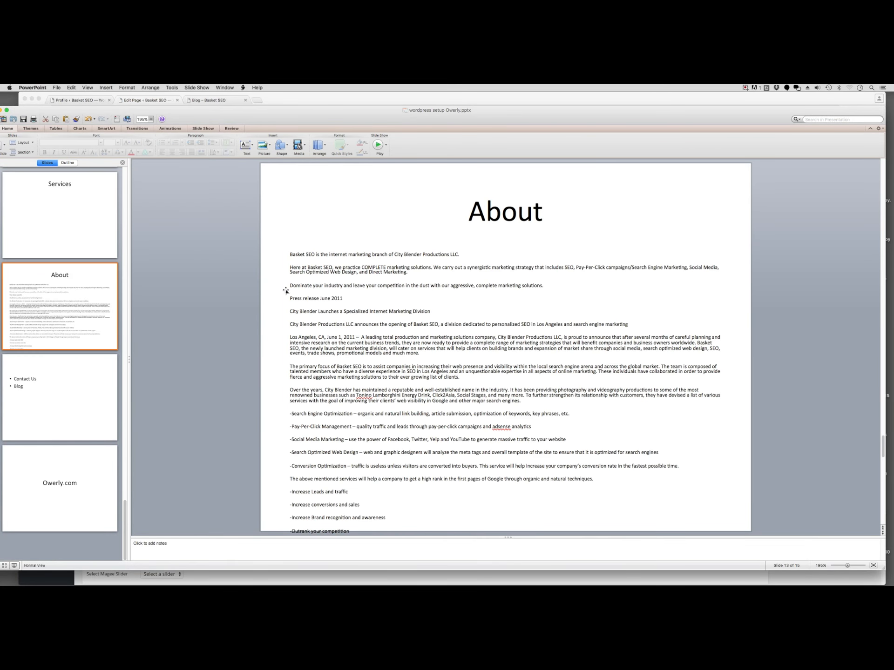
left_click(305, 263)
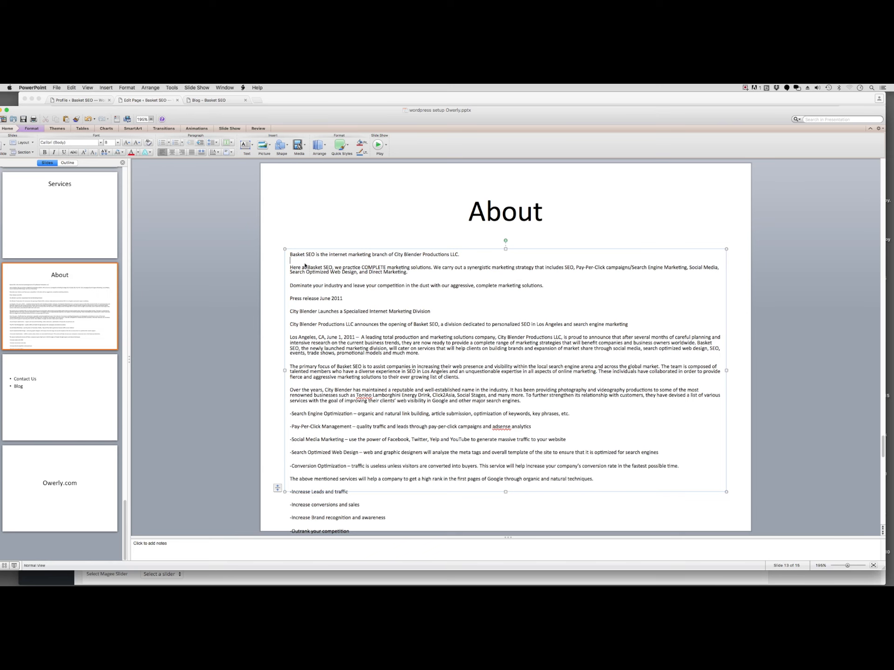
key("super+a")
key("super+x")
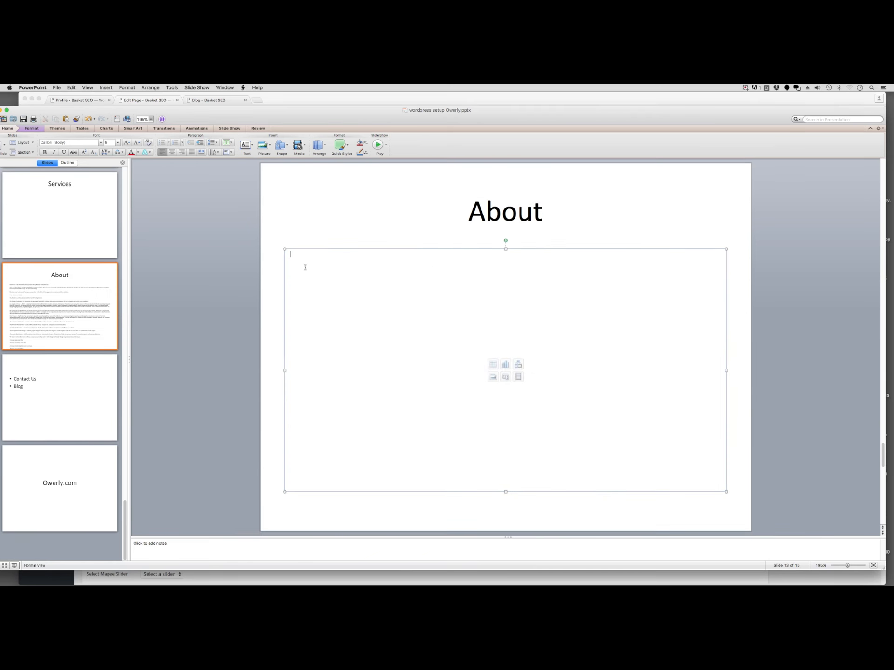
- Switch to Chrome and paste the cut text into the content area of the About Us page
left_click(218, 101)
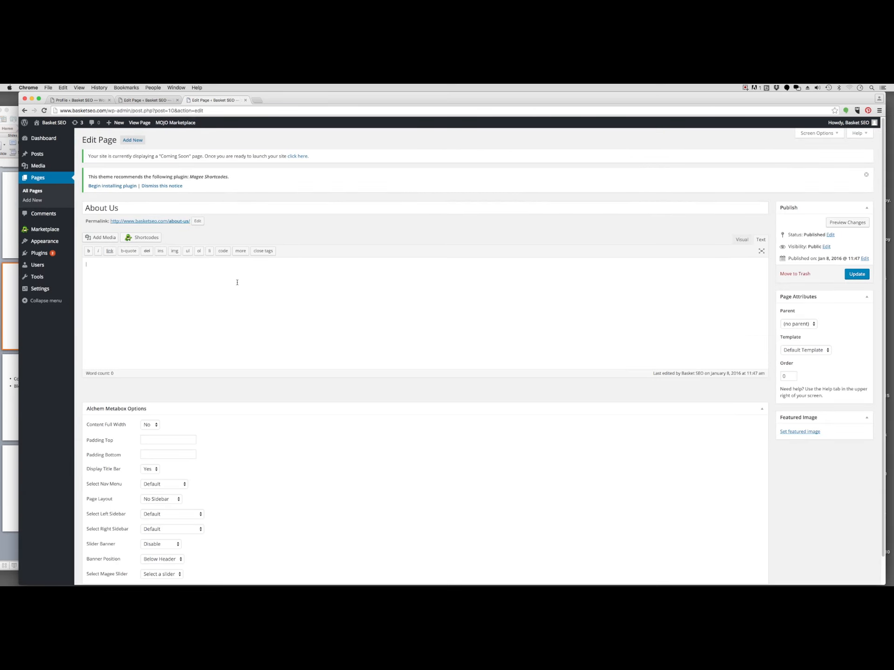
key("super+v")
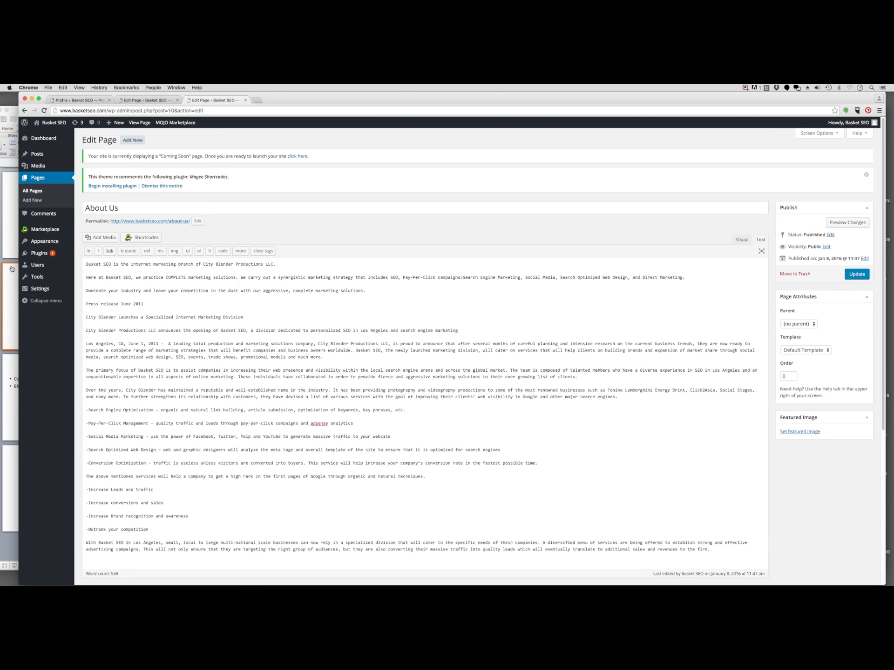
- Make the opening line of the About Us content bold in the visual editor
left_click(742, 240)
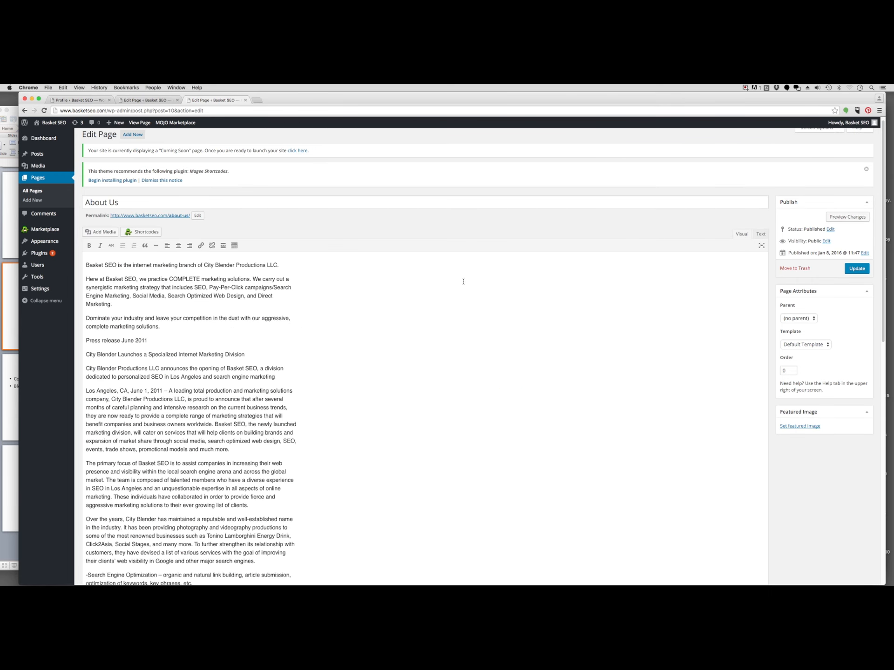
left_click_drag(287, 266, 86, 265)
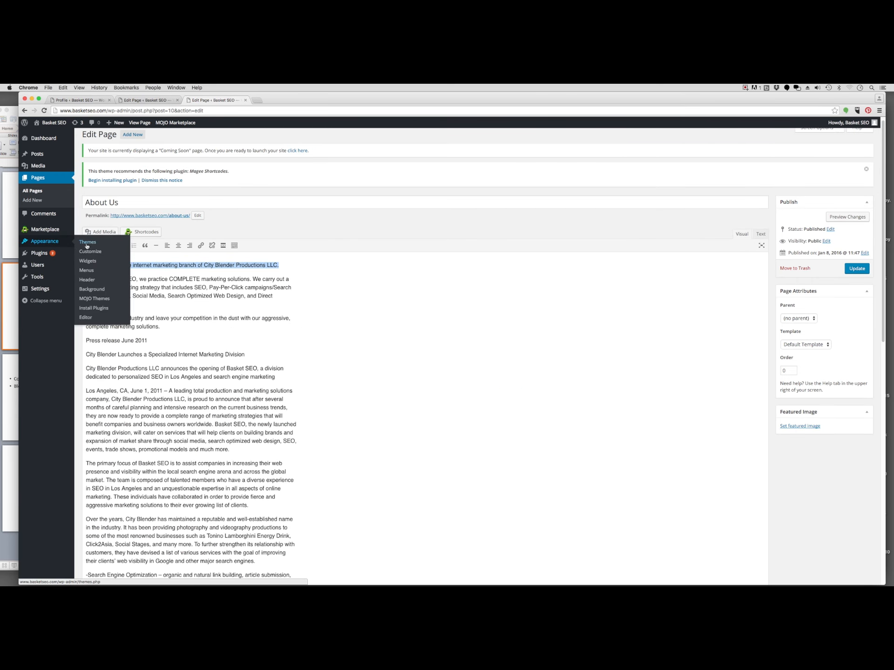
left_click(90, 246)
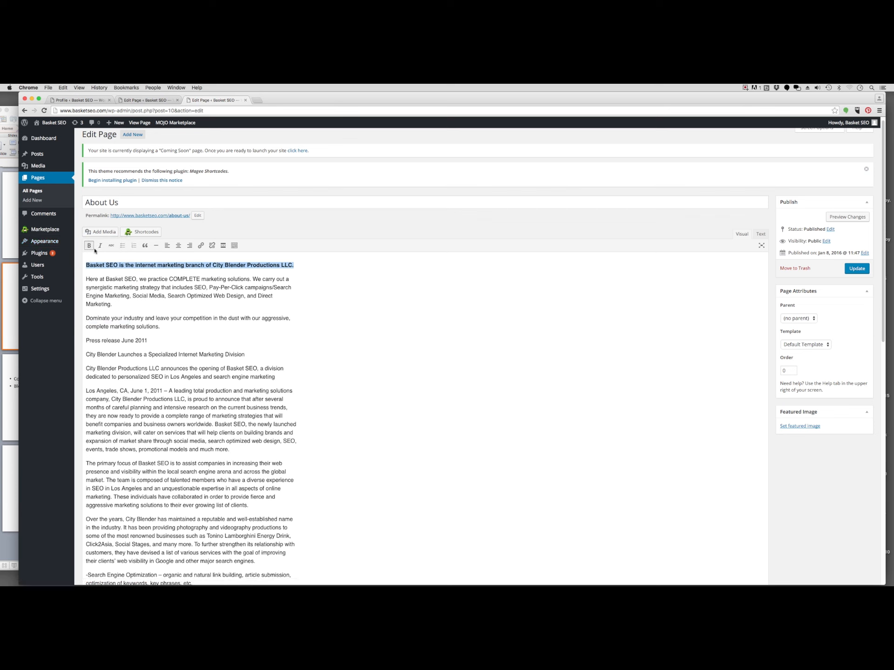
- Wrap the bold opening line in <h1> and </h1> tags in the text editor and update the About Us page
left_click(761, 234)
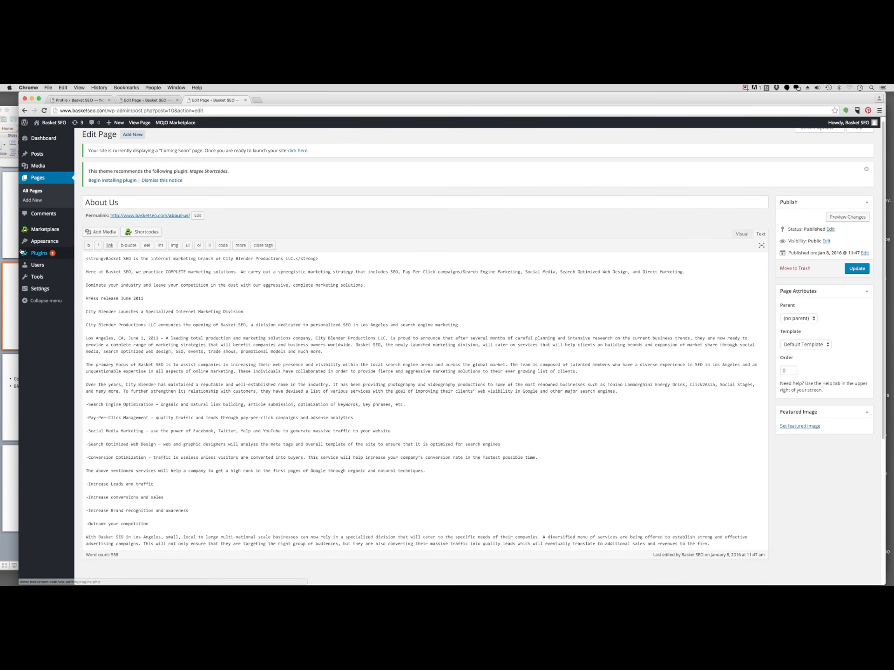
mouse_move(99, 265)
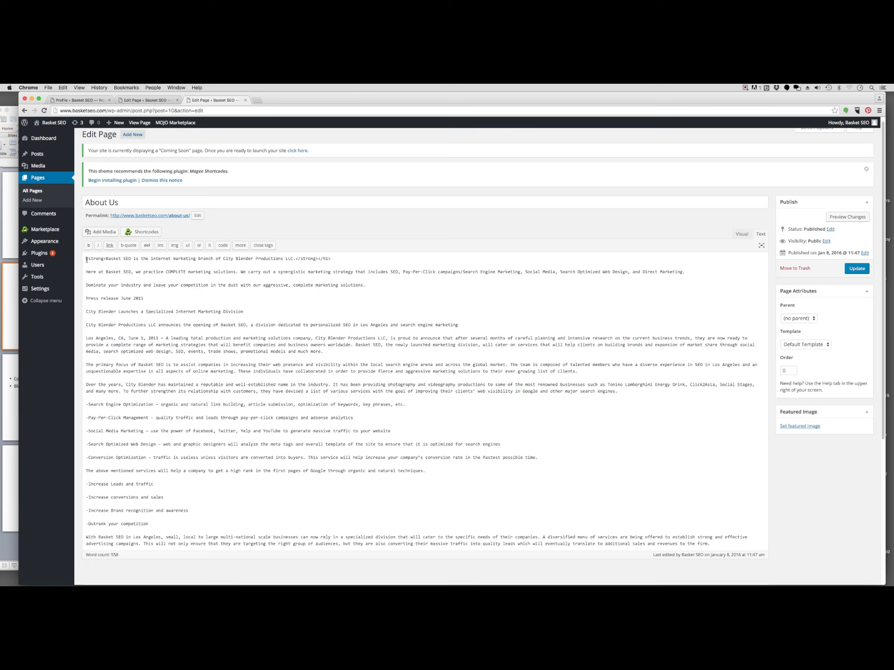
type("<h1>")
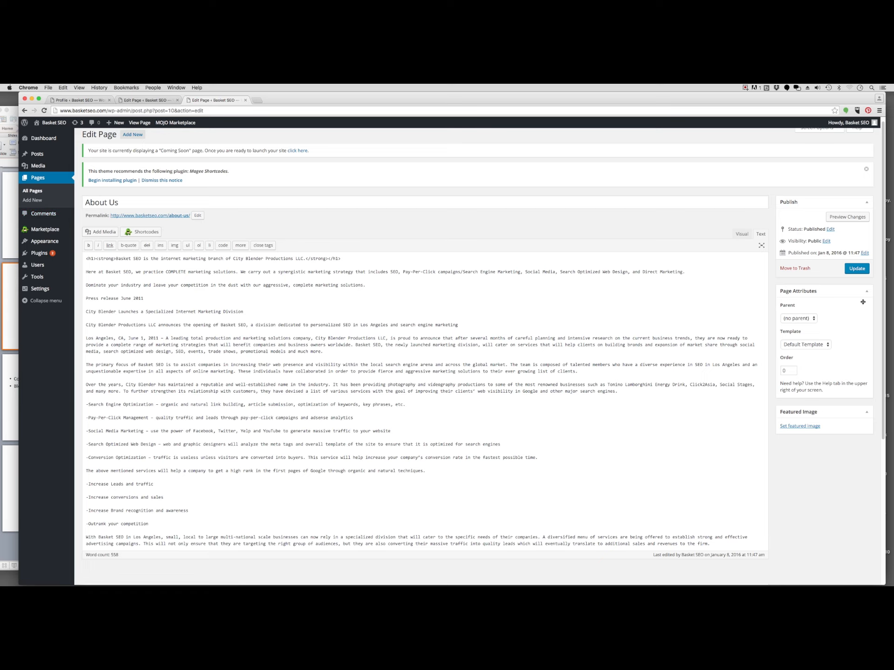
left_click(858, 269)
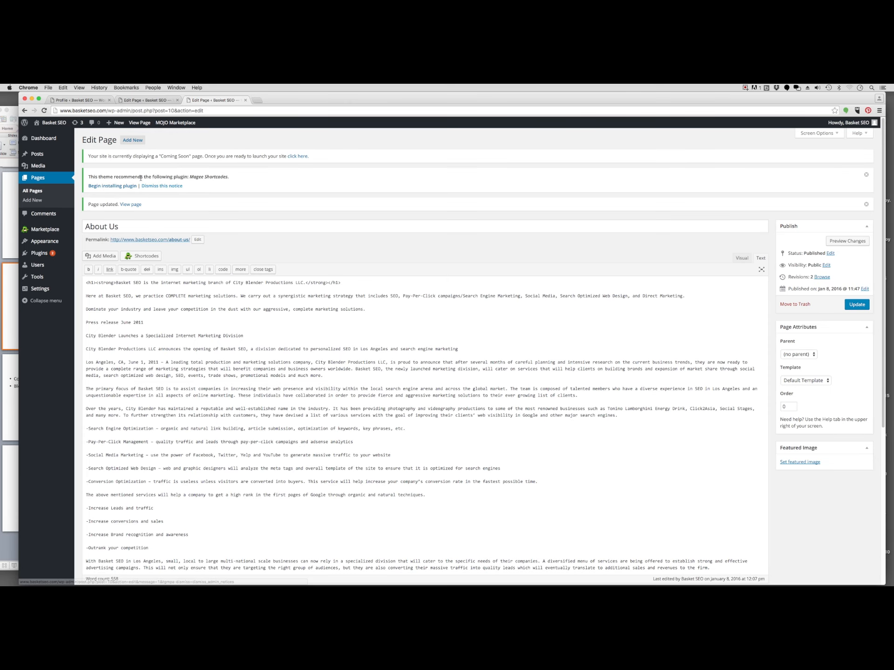
- Review the live site's Home, Services, About Us, Contact Us and Blog pages
mouse_move(52, 124)
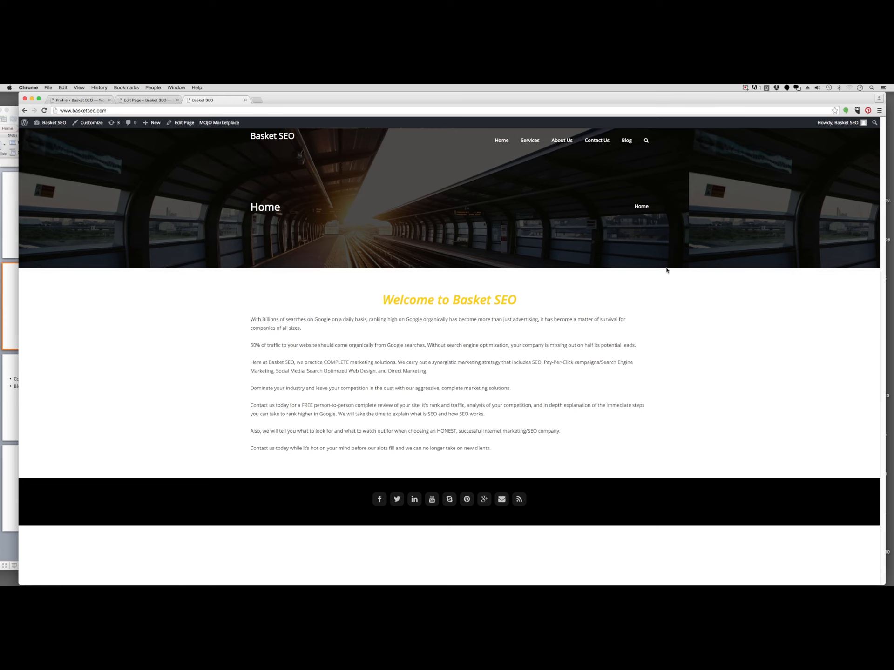
left_click(561, 141)
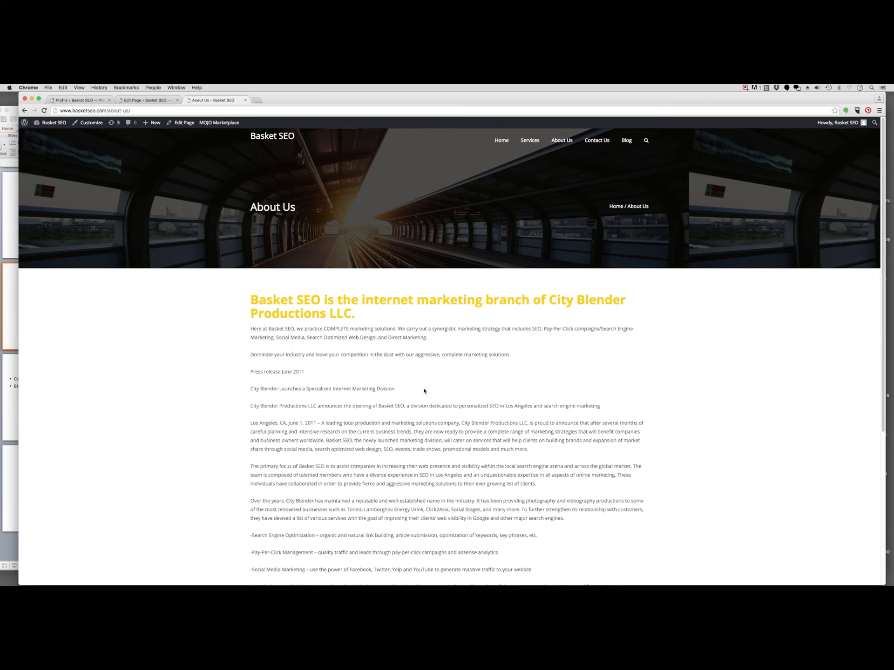
scroll(424, 391, "down", 5)
scroll(424, 392, "up", 5)
left_click(506, 143)
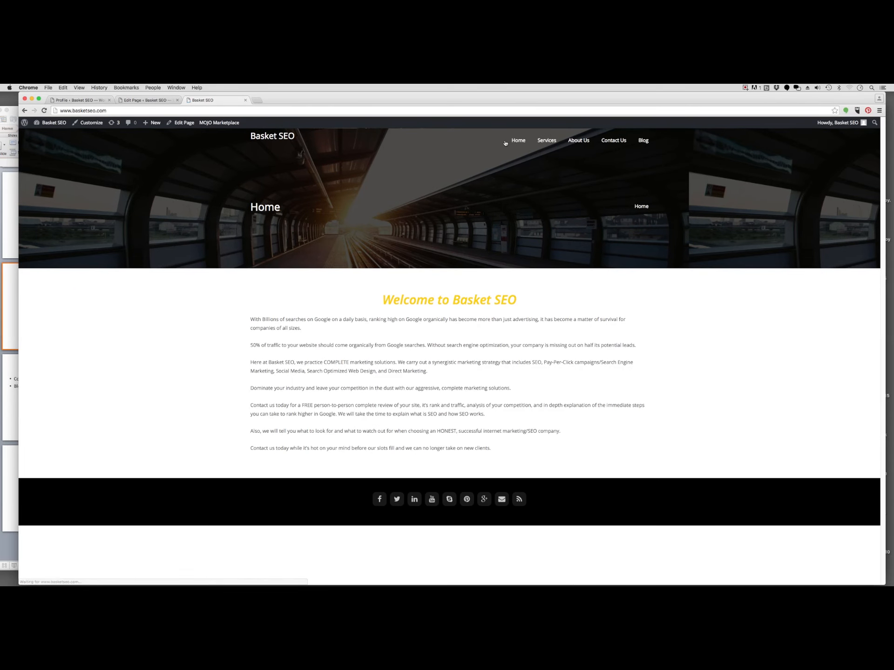
left_click(530, 141)
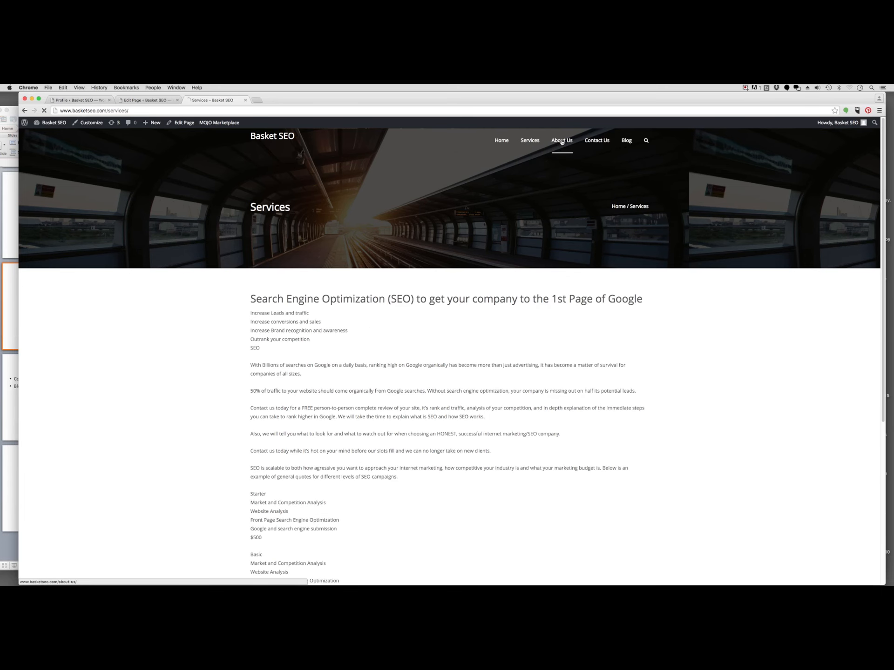
left_click(562, 141)
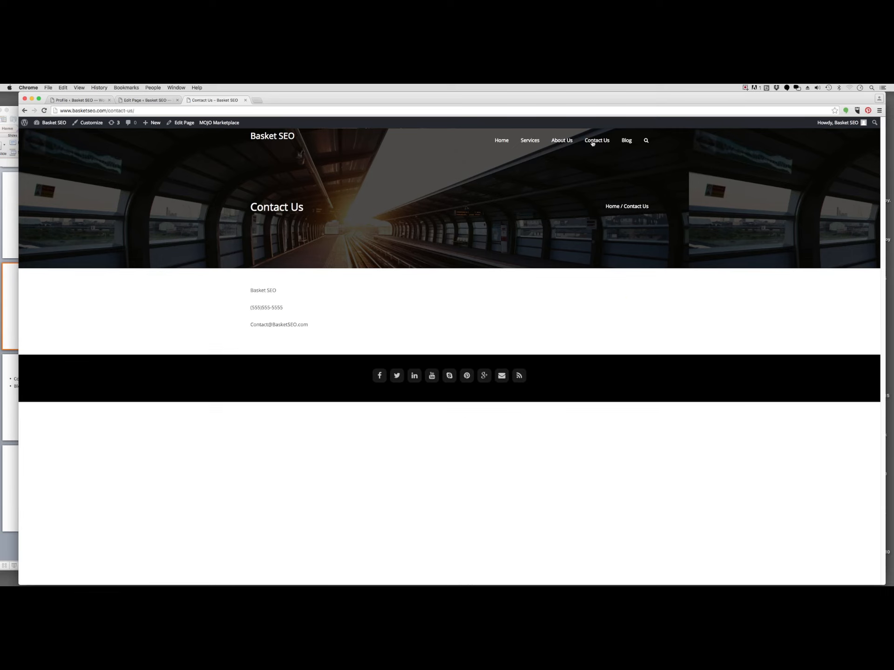
left_click(626, 141)
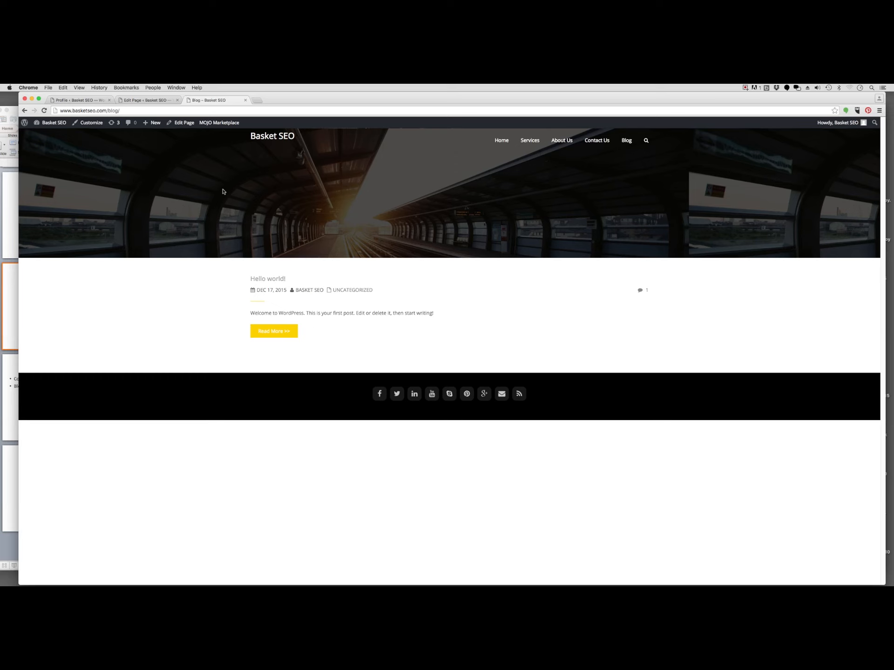
- Move the default "Hello world!" blog post to the trash in the WordPress admin
left_click(149, 101)
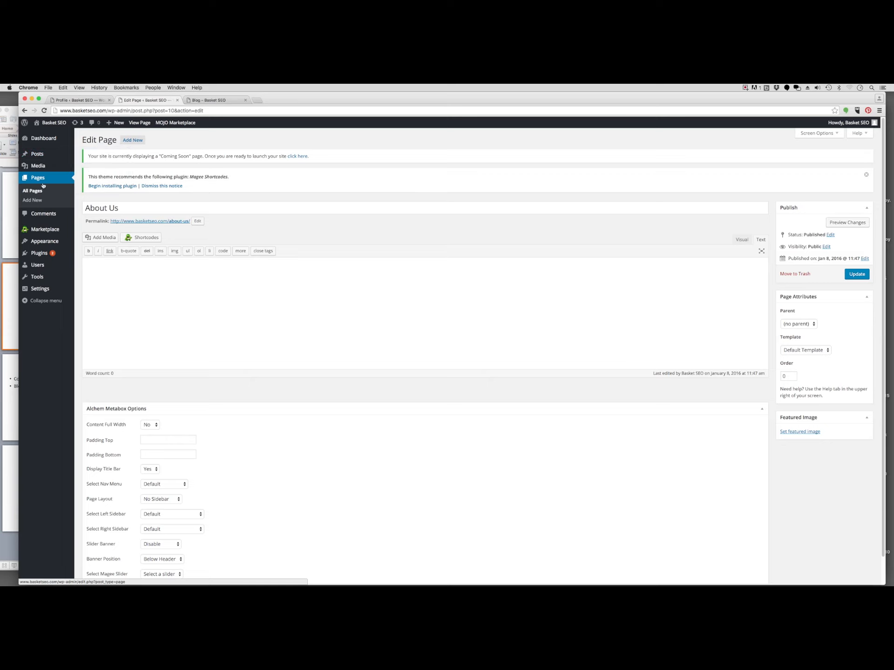
left_click(41, 155)
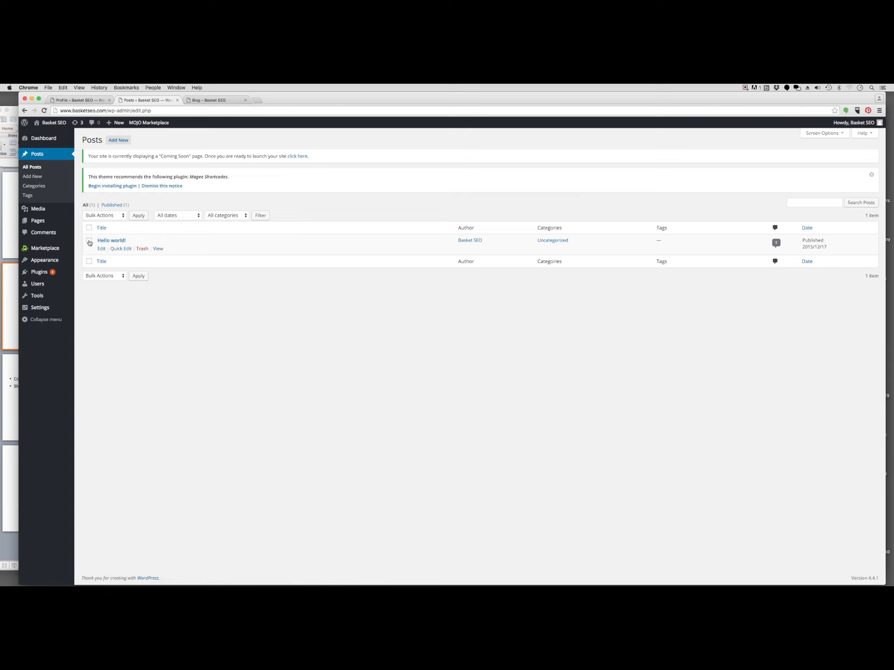
left_click(143, 250)
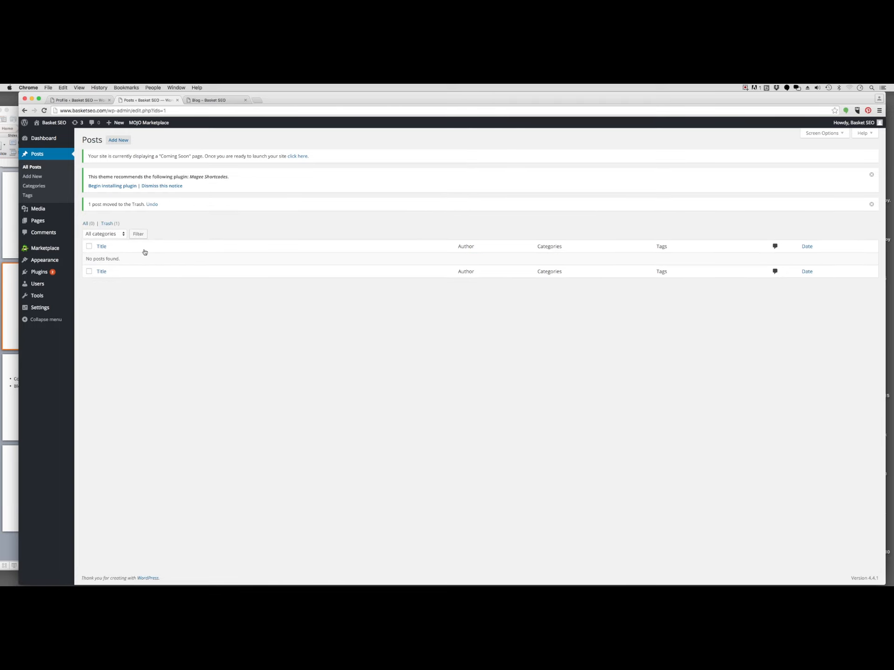
- Start a new post titled "SEO Today" with the body text "SEO is amazing for marketing."
left_click(119, 141)
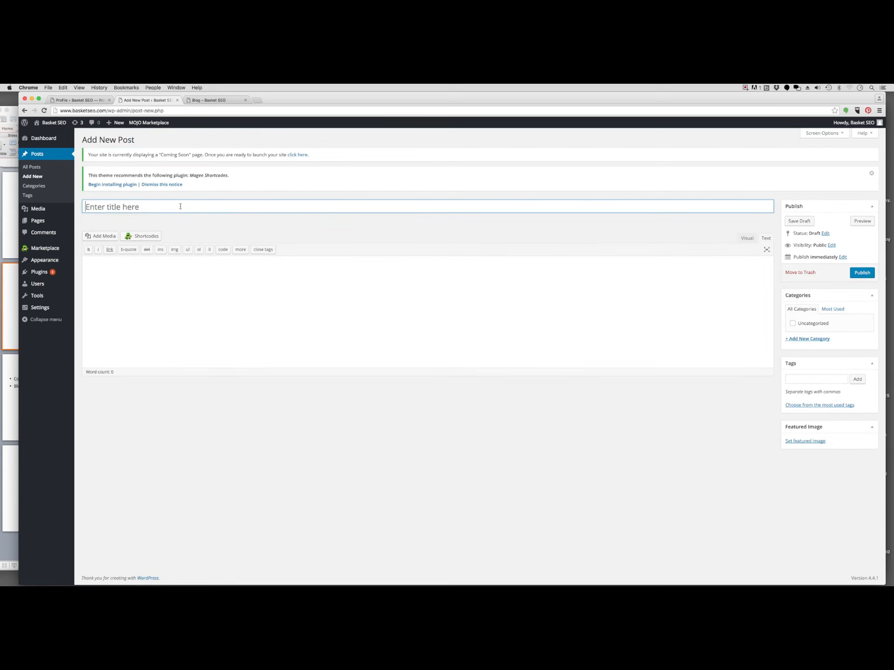
type("SEO Today")
key("Tab")
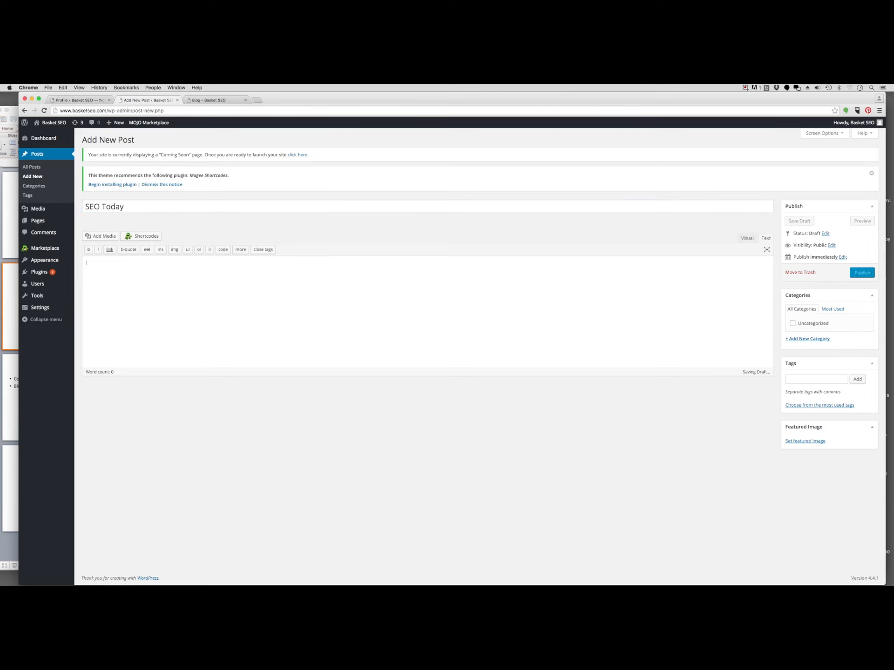
type("Se")
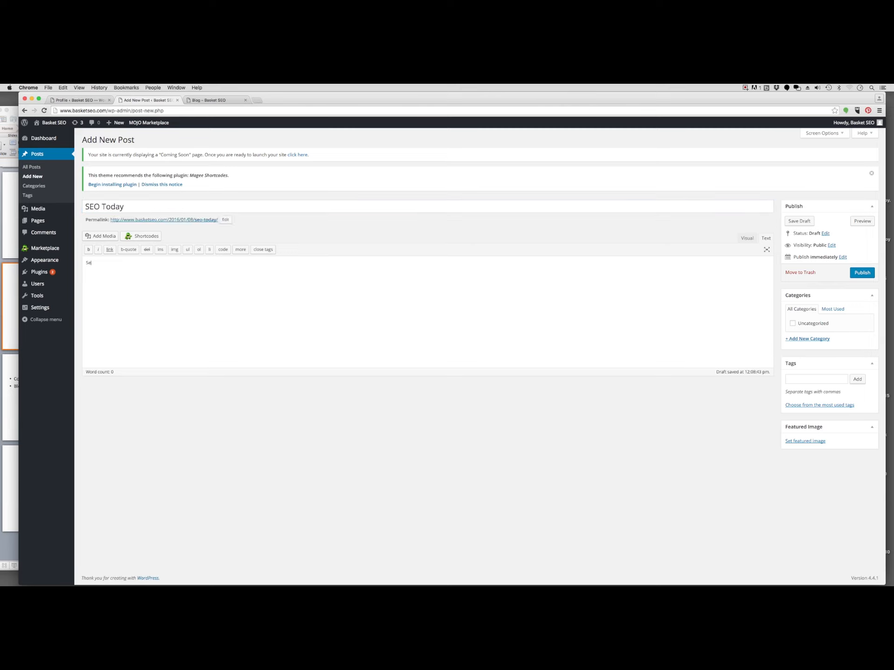
type("o EO is amazing for marketing.")
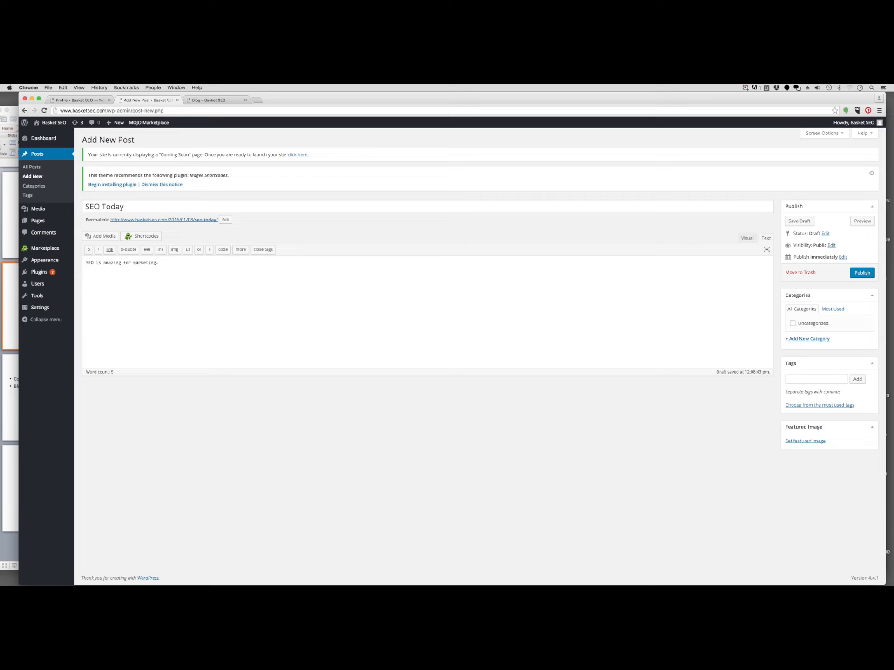
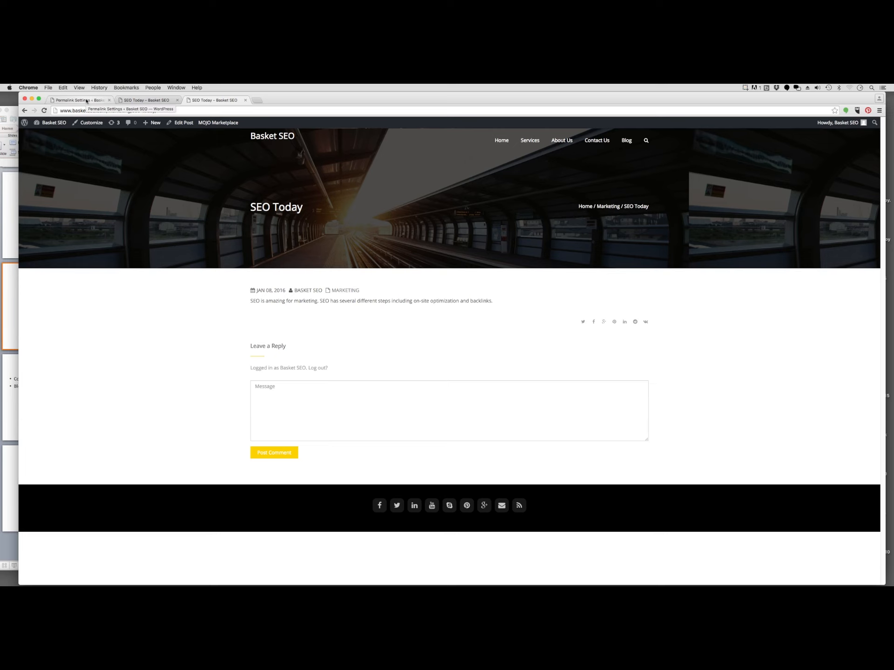
- Search the plugin directory for "wordfence", then install and activate the Wordfence Security plugin
left_click(86, 102)
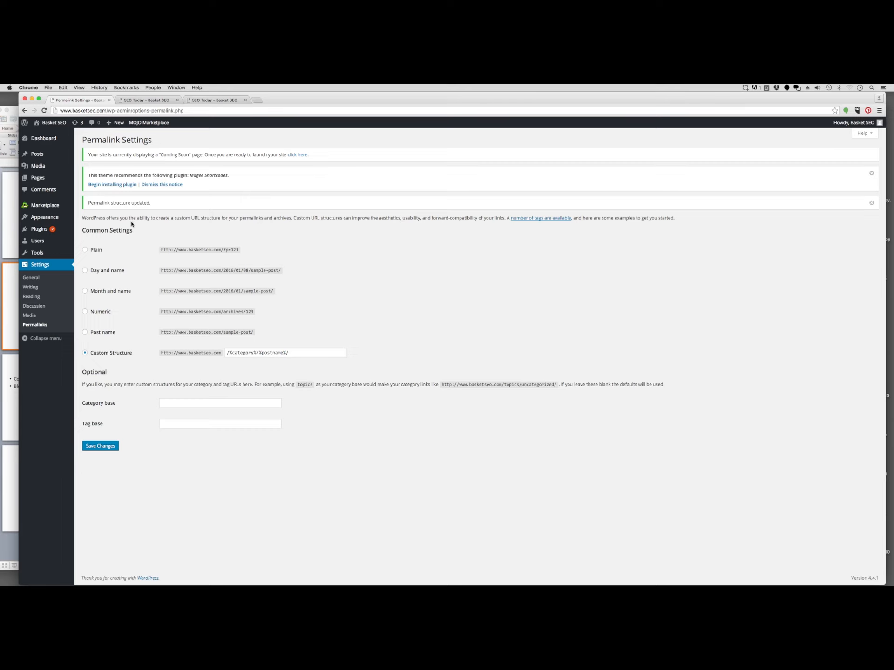
left_click(42, 230)
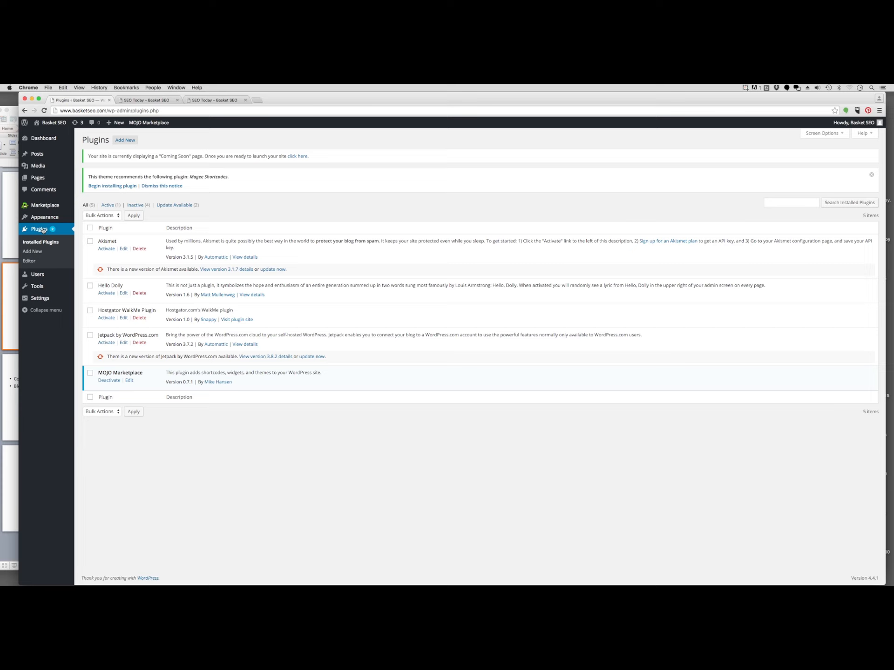
left_click(785, 203)
left_click(38, 252)
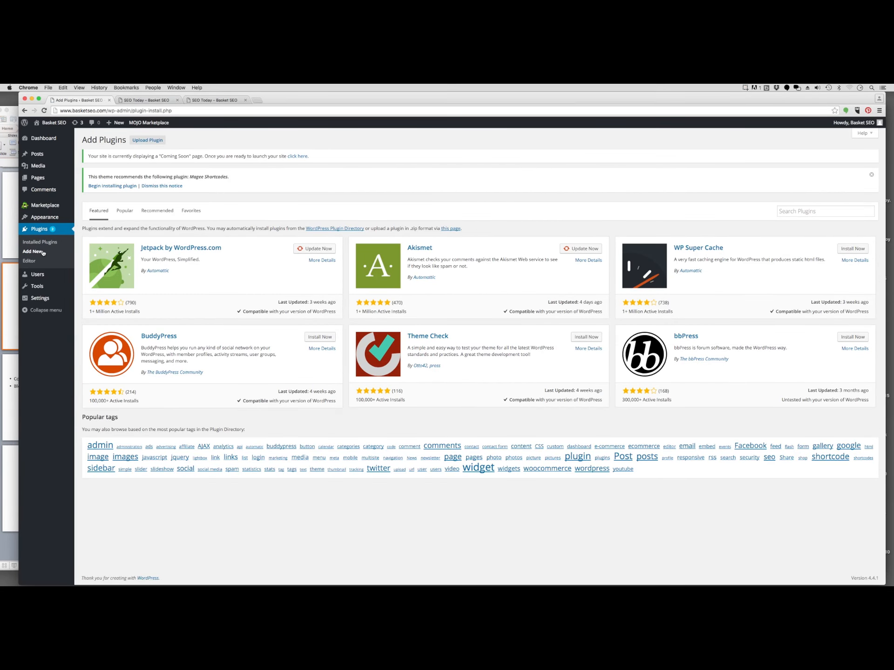
left_click(813, 212)
type("wordfence")
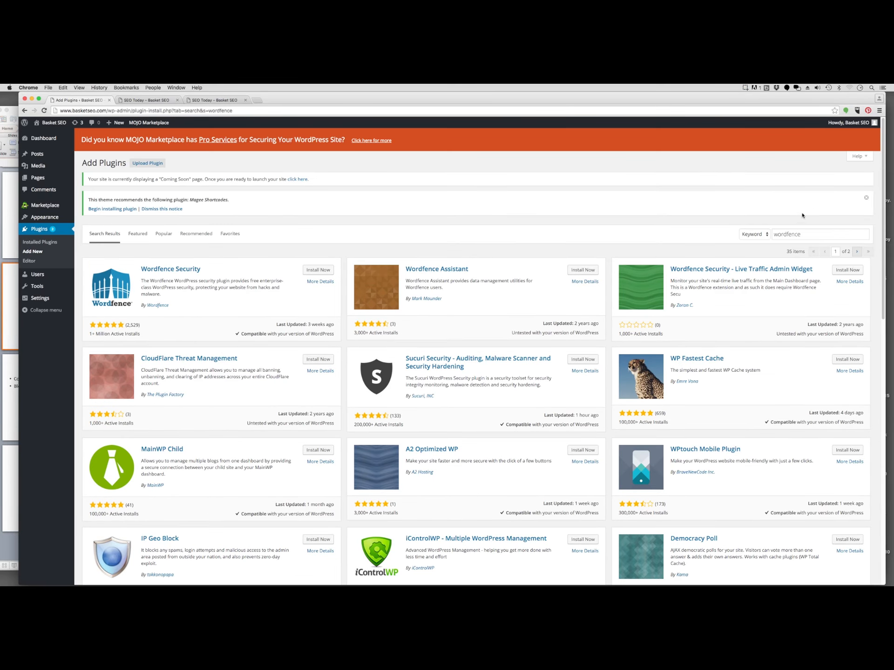
left_click(310, 271)
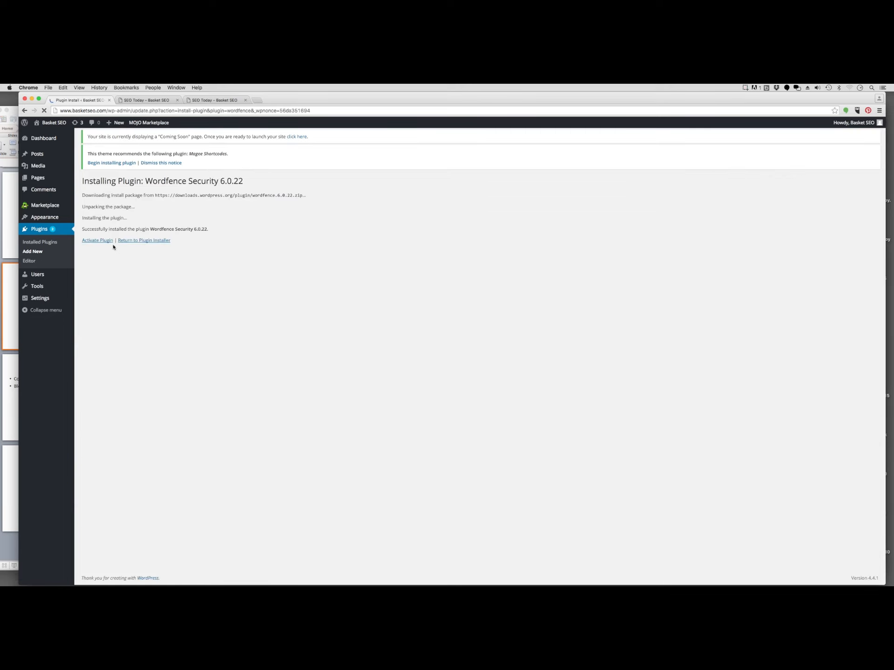
left_click(104, 246)
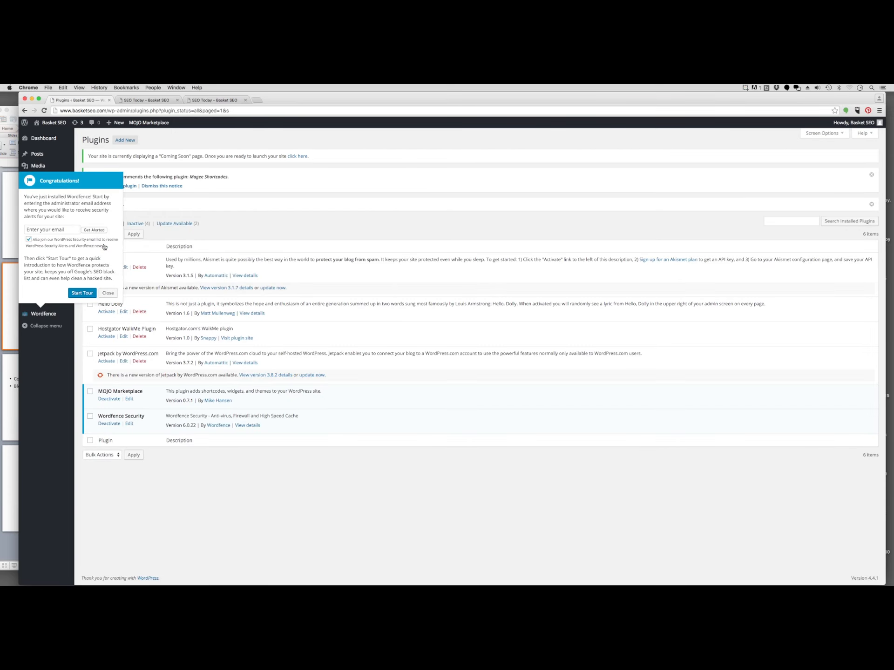
left_click(108, 293)
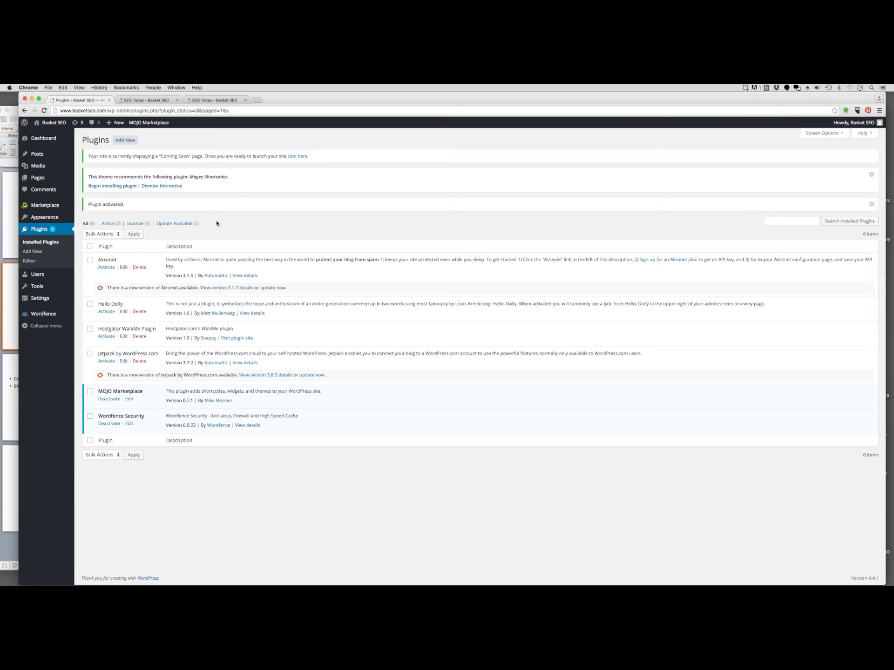
- Search the installed plugins for "all in one seo"
left_click_drag(285, 100, 295, 106)
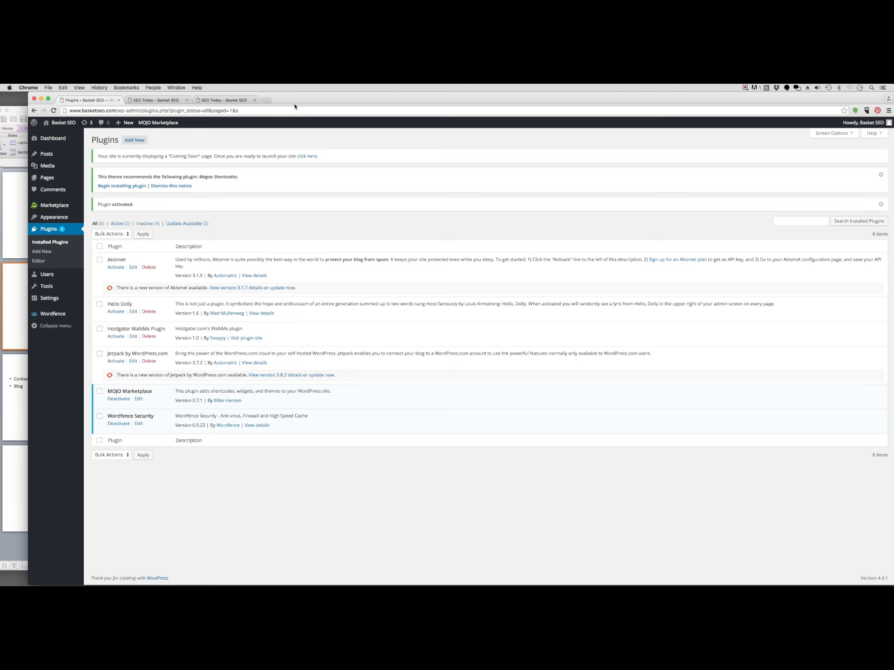
left_click(791, 221)
type("all i")
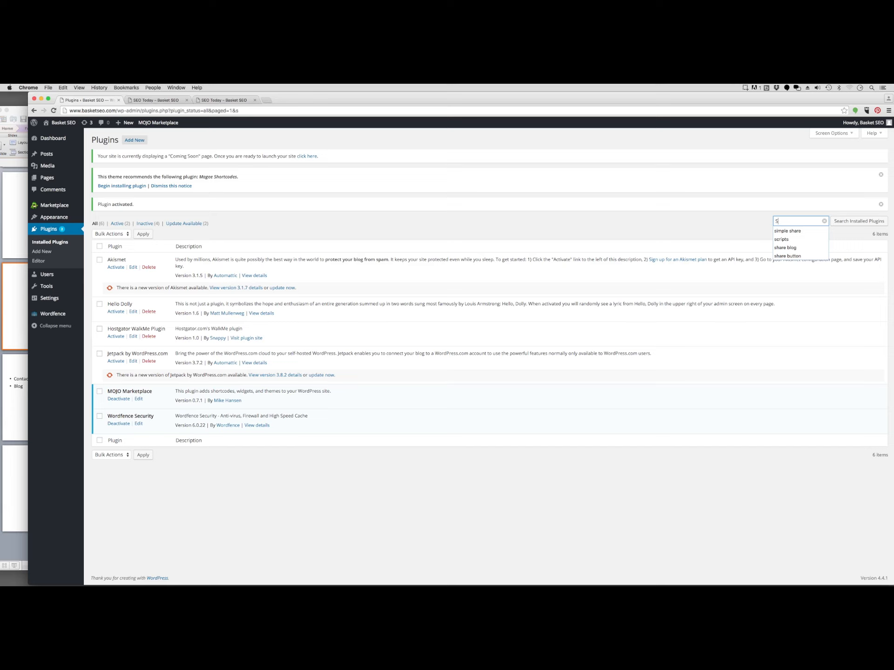
type("n one seo")
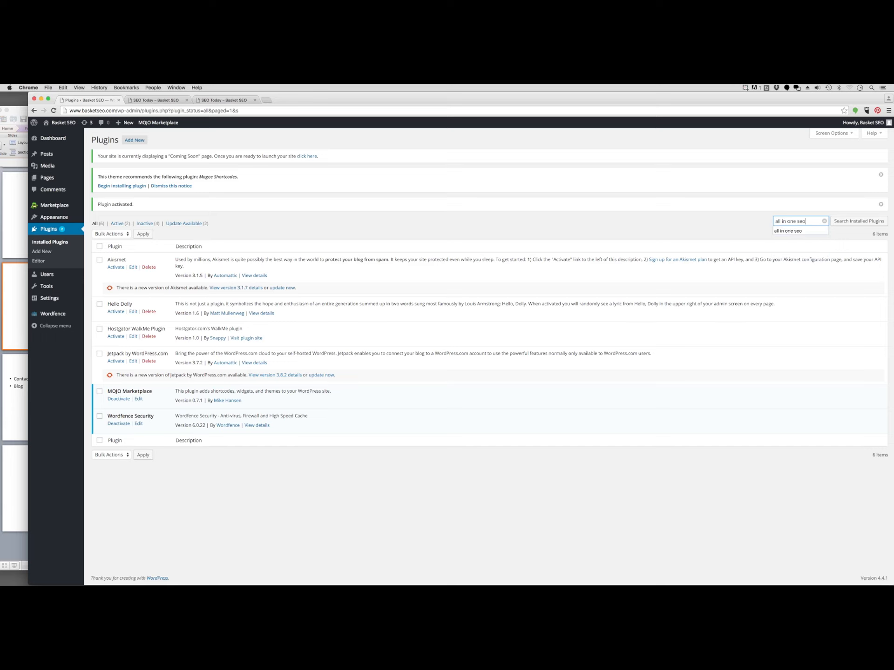
key("Return")
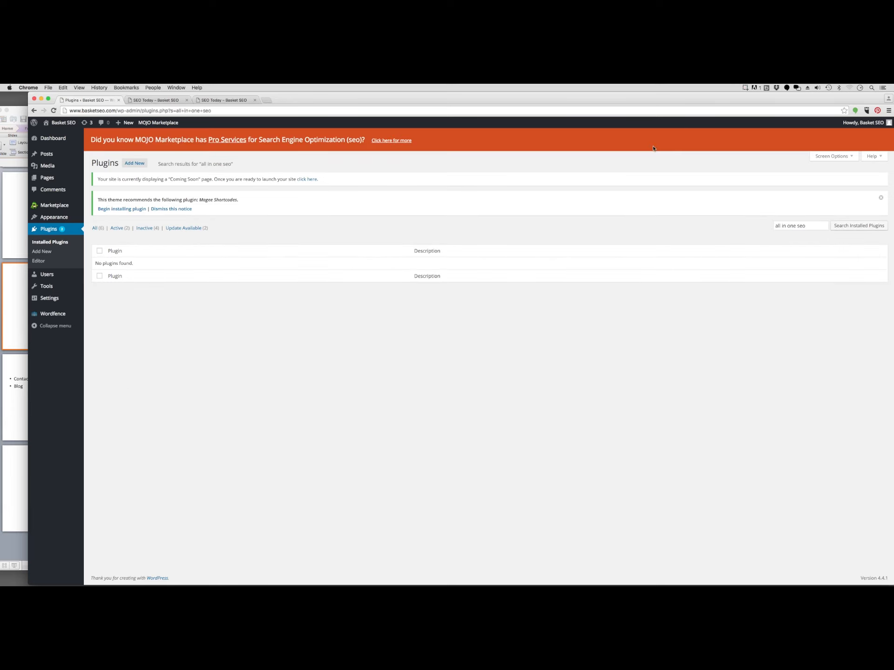
- Search the plugin directory for "all in one seo", then install and activate All in One SEO Pack
left_click(48, 252)
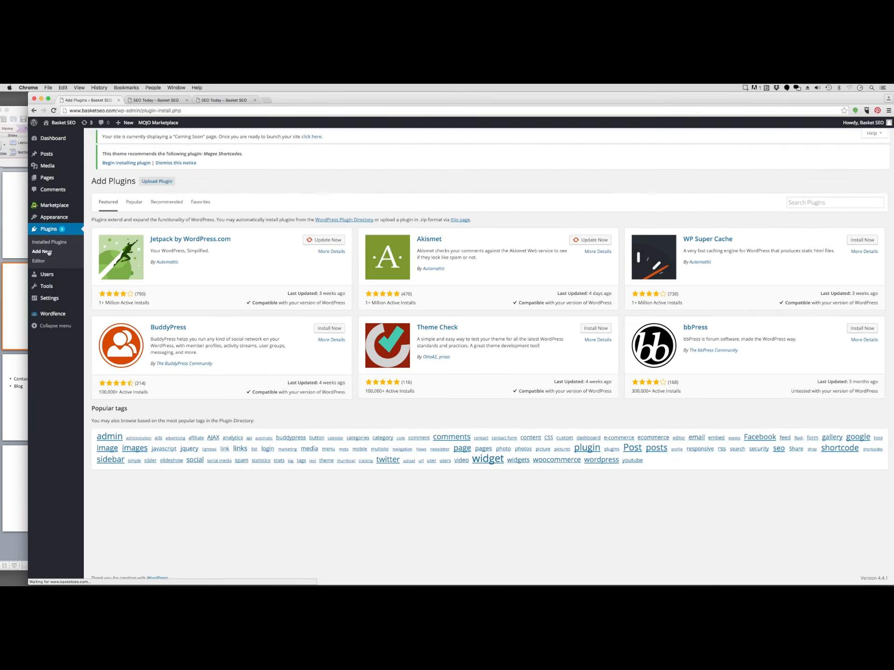
left_click(823, 213)
type("all in one seo")
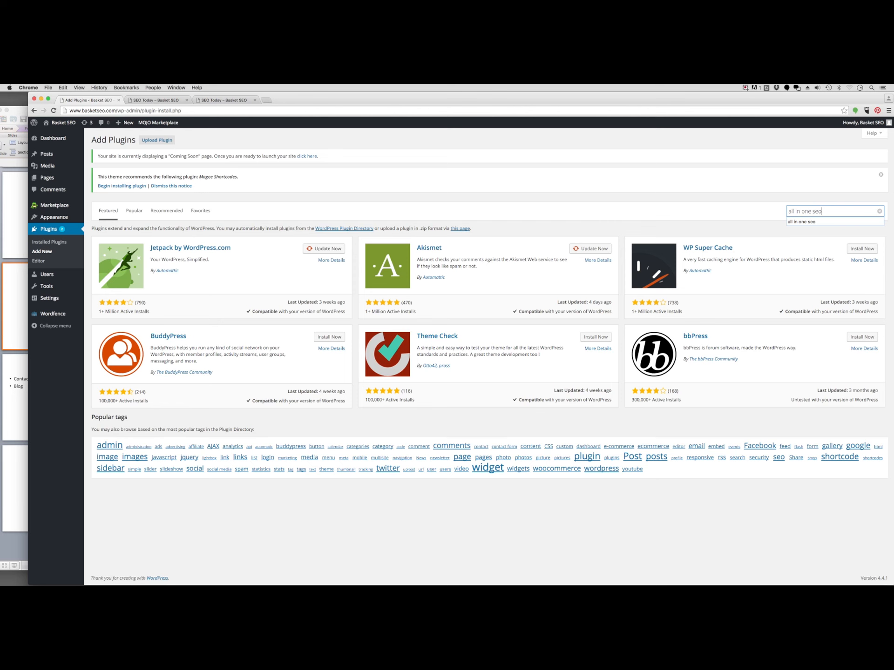
key("Return")
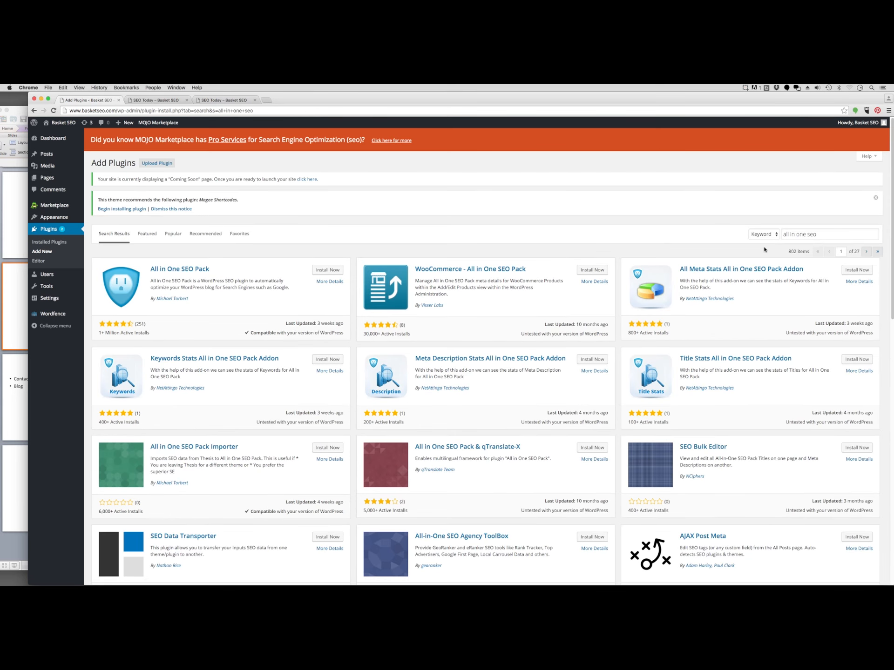
left_click(326, 271)
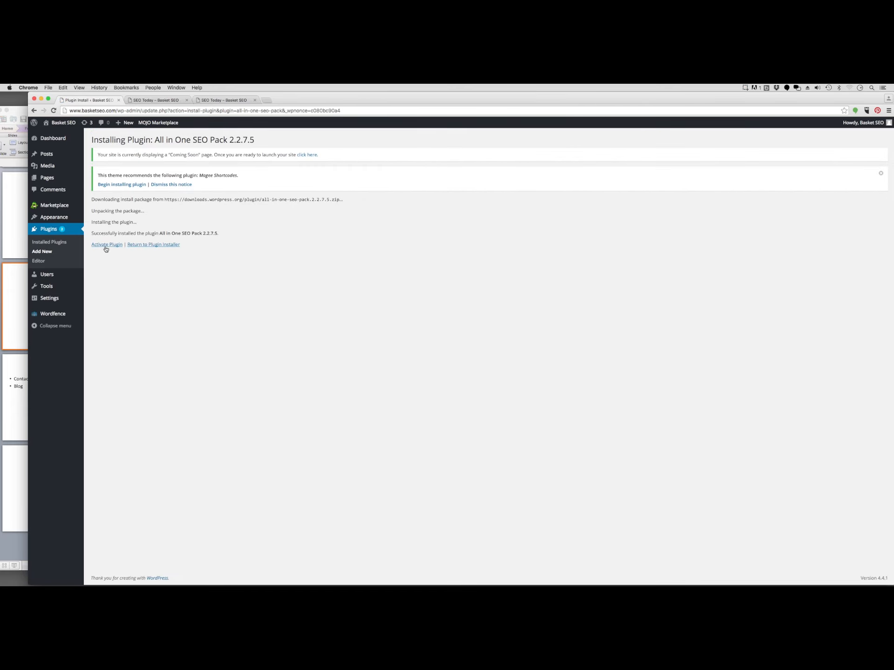
left_click(107, 245)
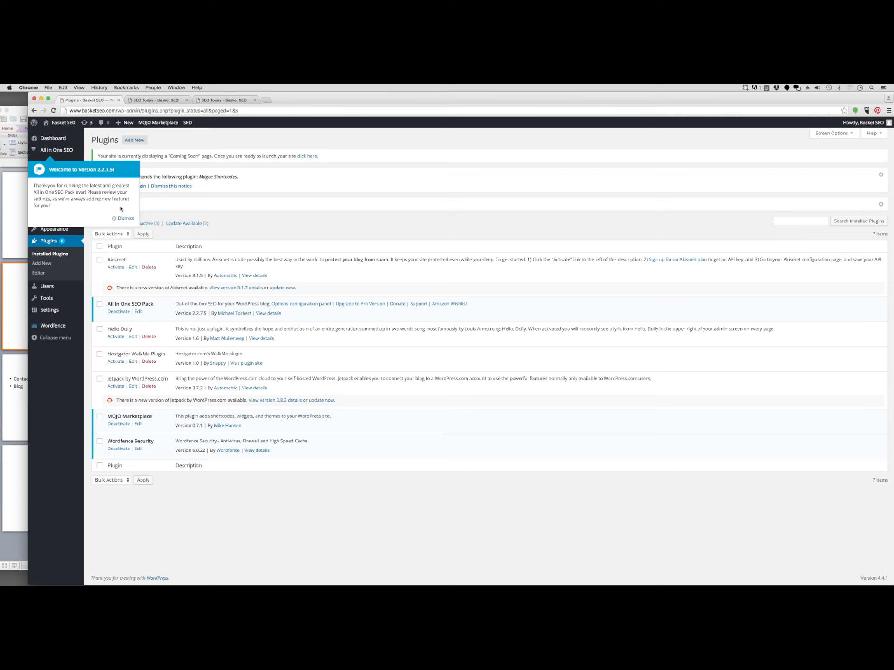
left_click(124, 219)
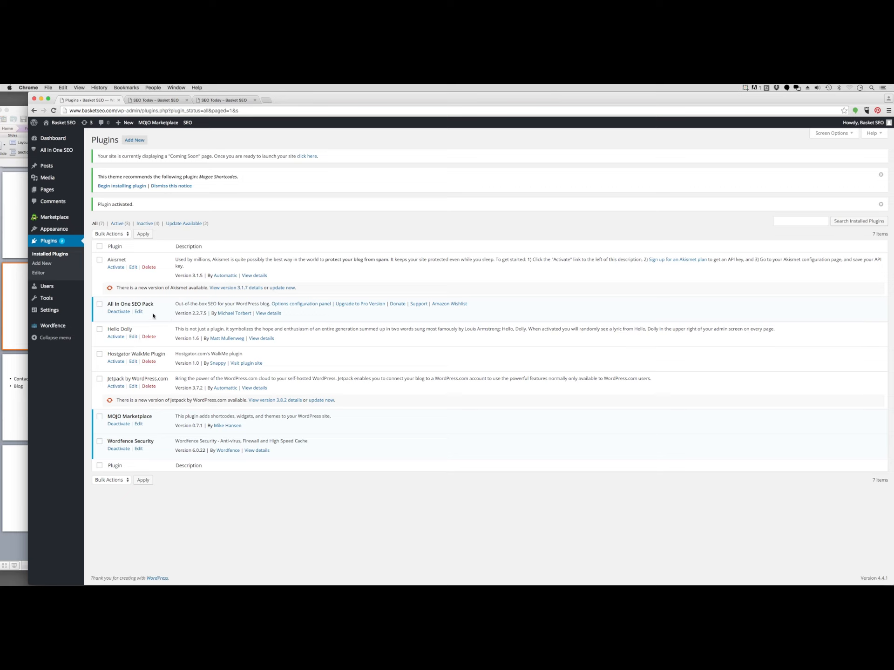
- Open the Home page for editing and set its SEO title to "SEO, Search Engine Optimization Basket SEO"
mouse_move(62, 308)
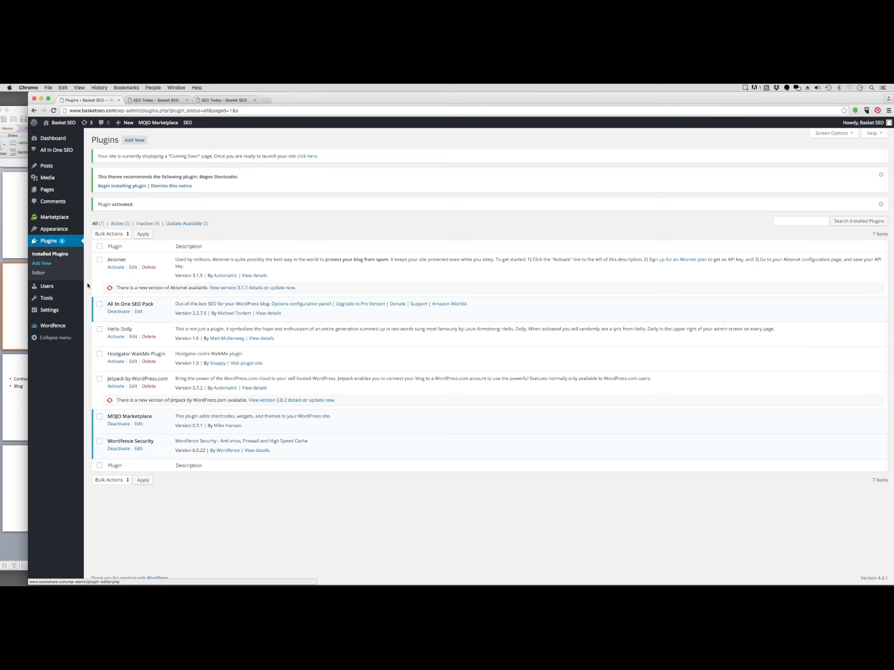
left_click(56, 191)
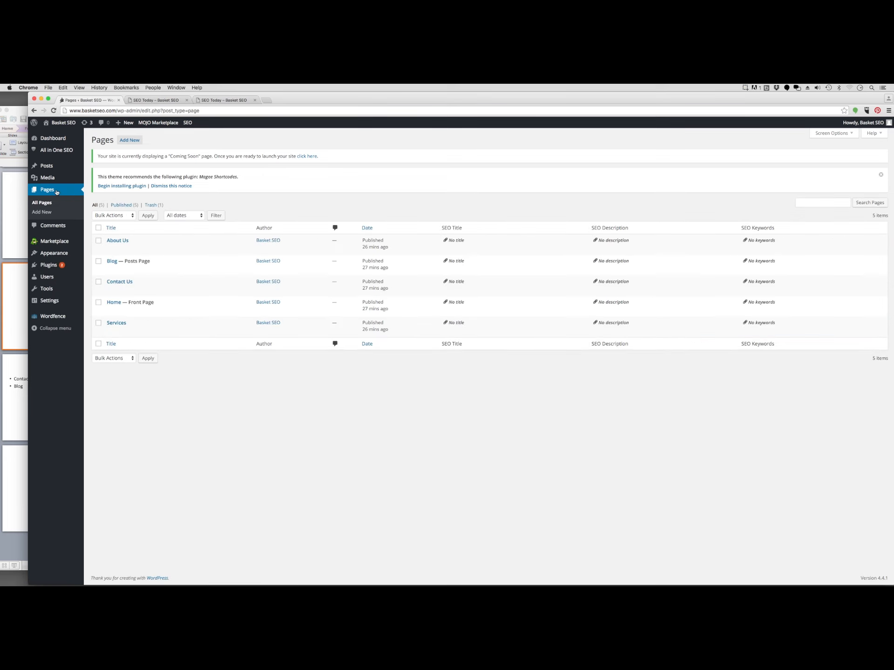
left_click(114, 303)
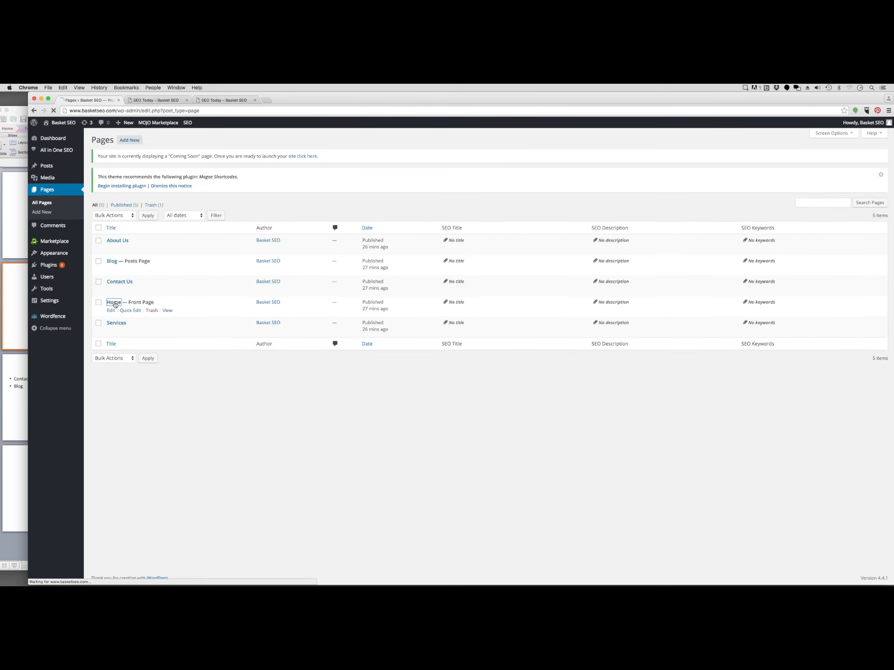
scroll(371, 311, "down", 10)
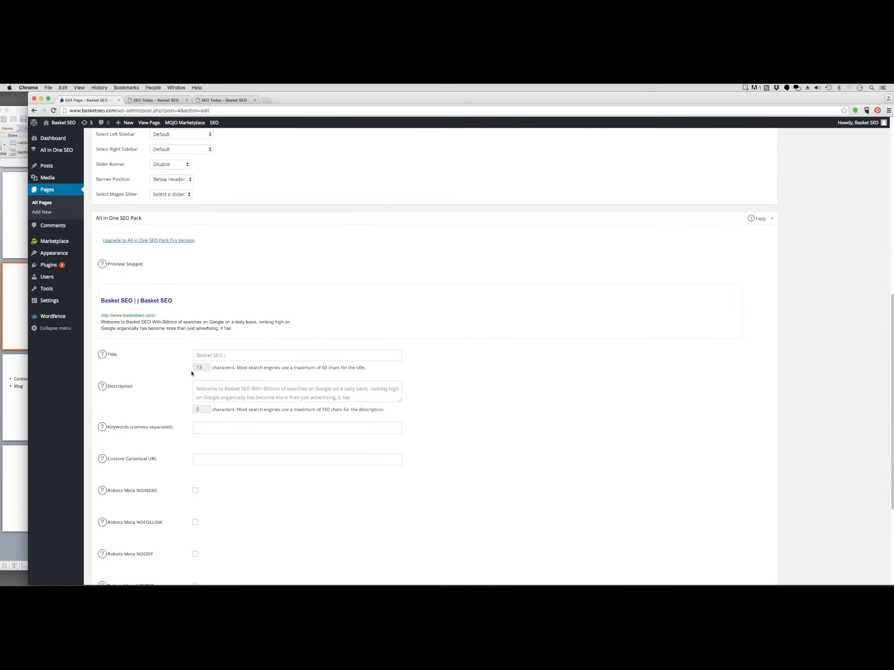
left_click(234, 356)
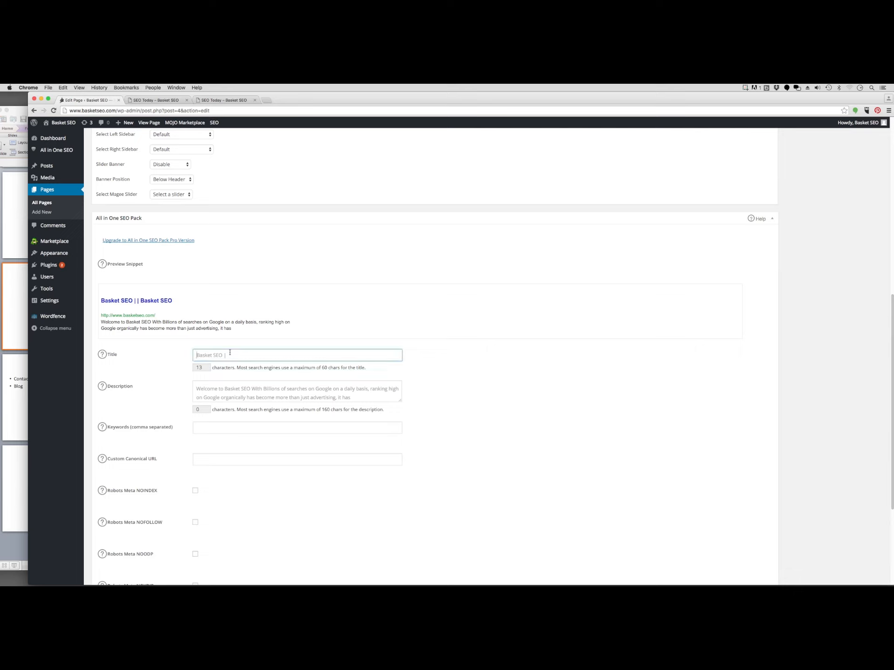
type("Los Angeles SEO, Search Engine ")
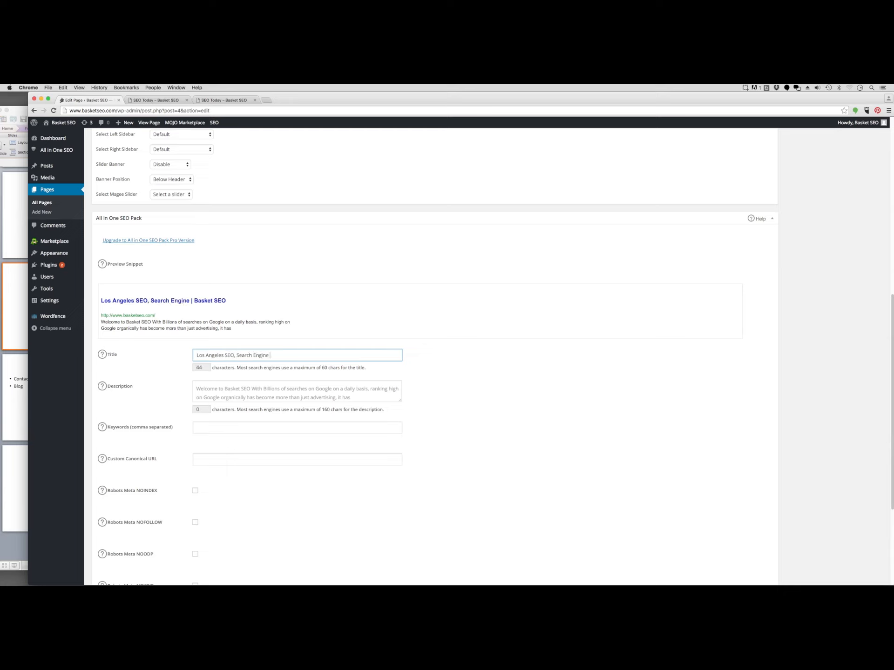
type("Optimization Basket SEO")
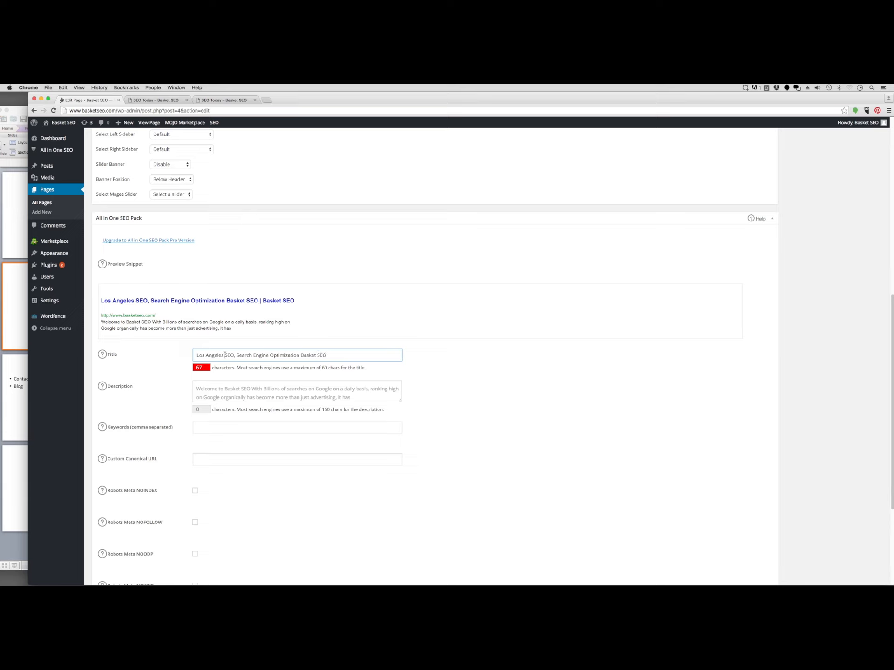
left_click_drag(226, 355, 113, 353)
key("BackSpace")
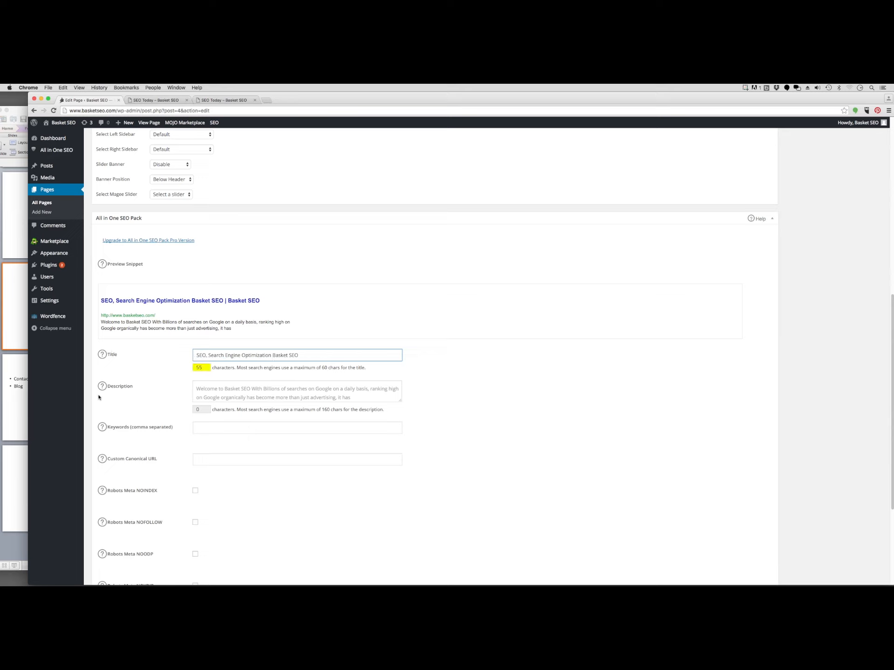
- Enter the SEO description "For the Best SEO in Los Angeles come to Basket SEO. A full service internet marketing agency." followed by the phone number
left_click(239, 392)
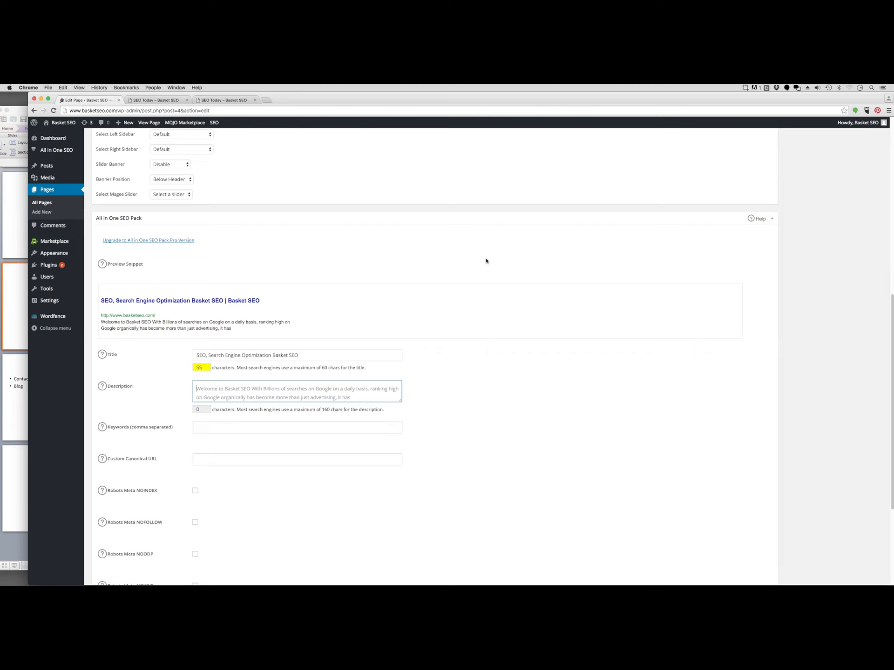
type("For th")
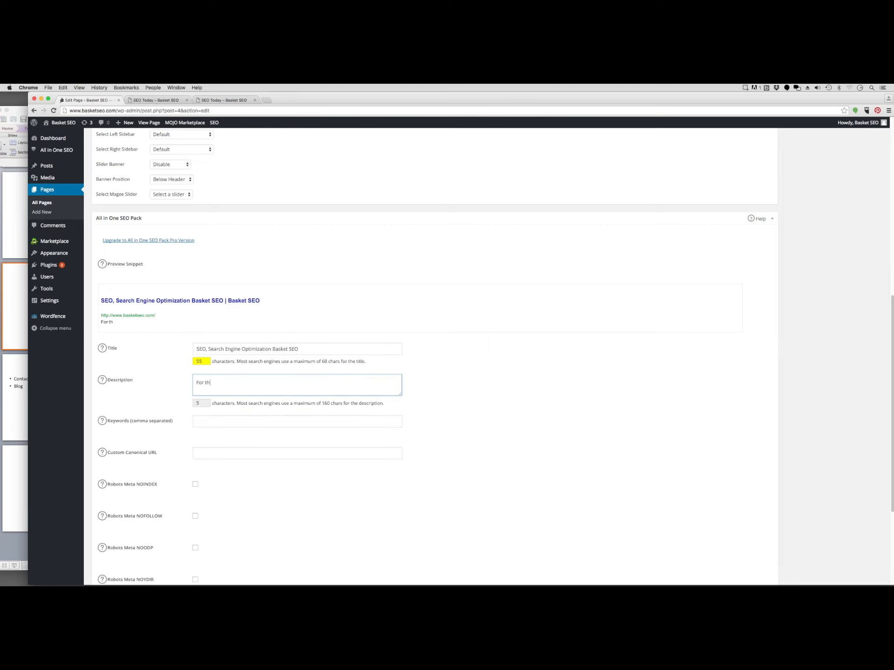
type("e Best SEO in Los Angeles")
type(" vi")
type("come to Basket")
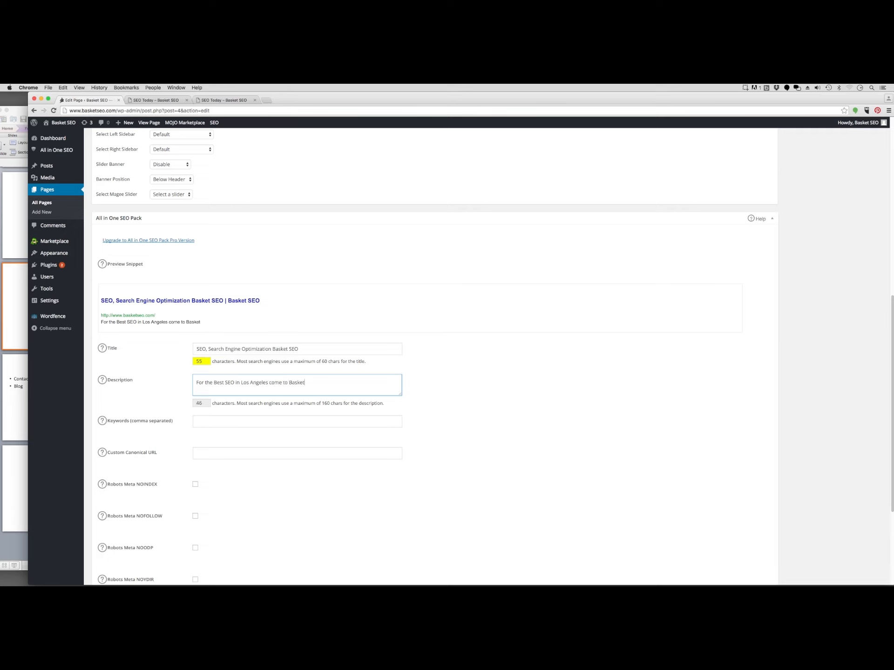
type(" SEO. A full service internet marketing agency. ")
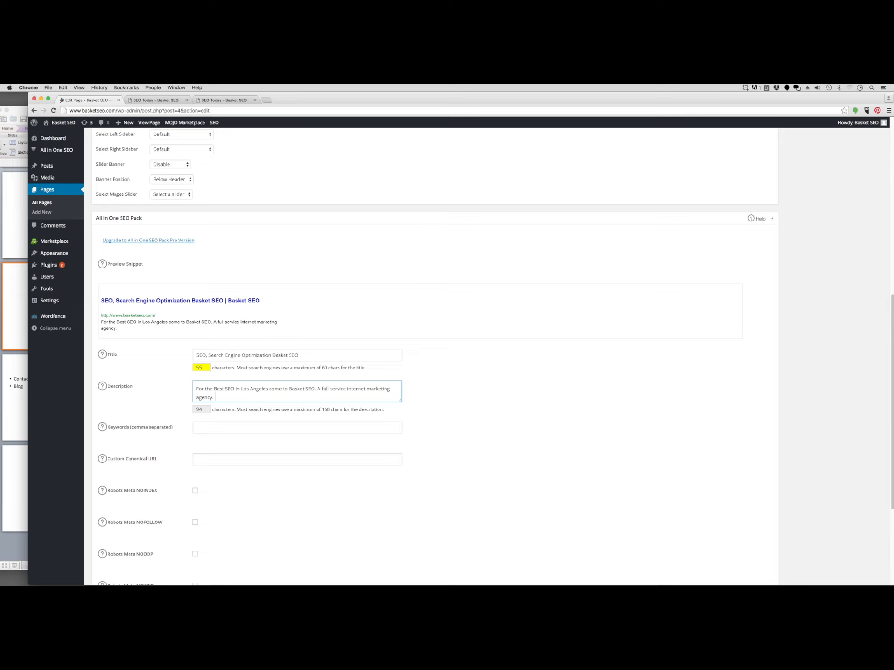
type("(555) 555-5555")
- Set the Home page's SEO keywords to "Los Angeles SEO, SEO Los Angeles", update the page and return to the page list
left_click(297, 426)
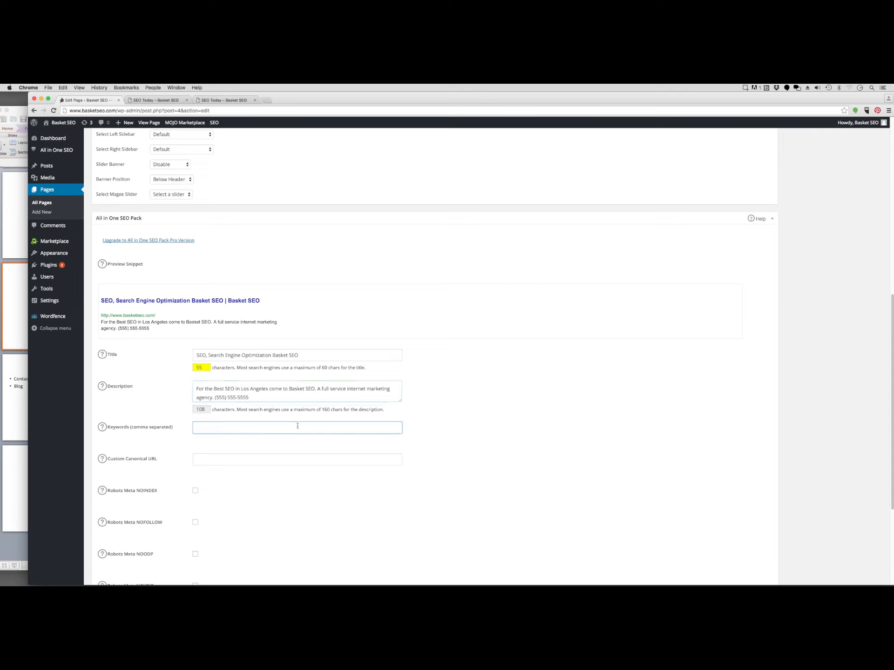
type("Los Angeles SEO, SEO Los Angeles")
scroll(303, 431, "down", 4)
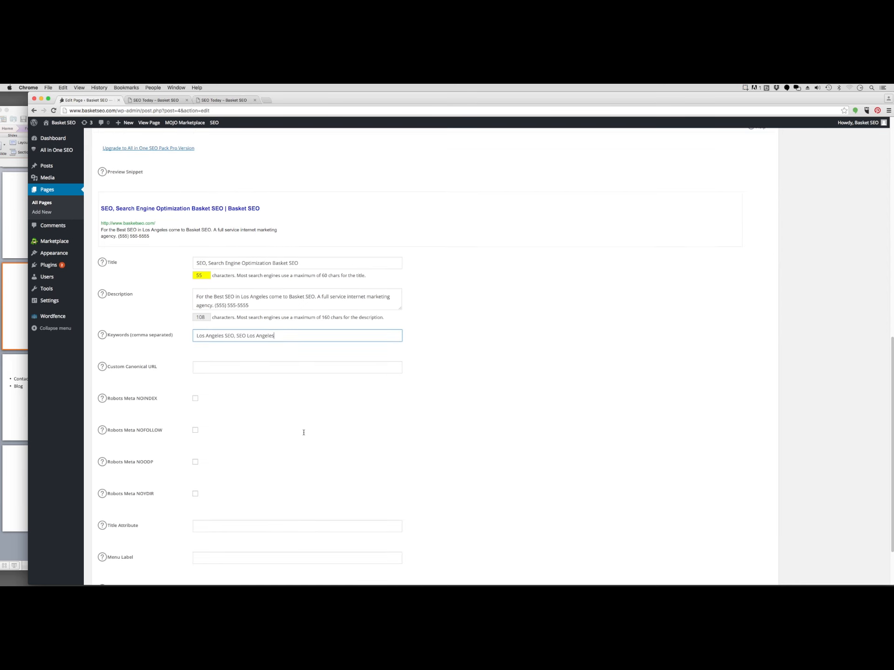
scroll(304, 432, "down", 3)
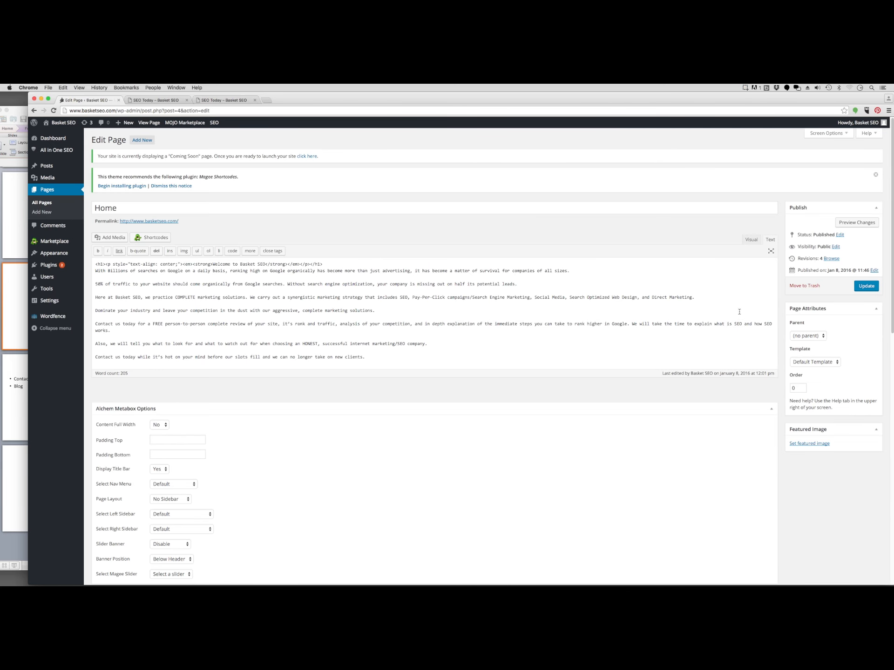
left_click(865, 286)
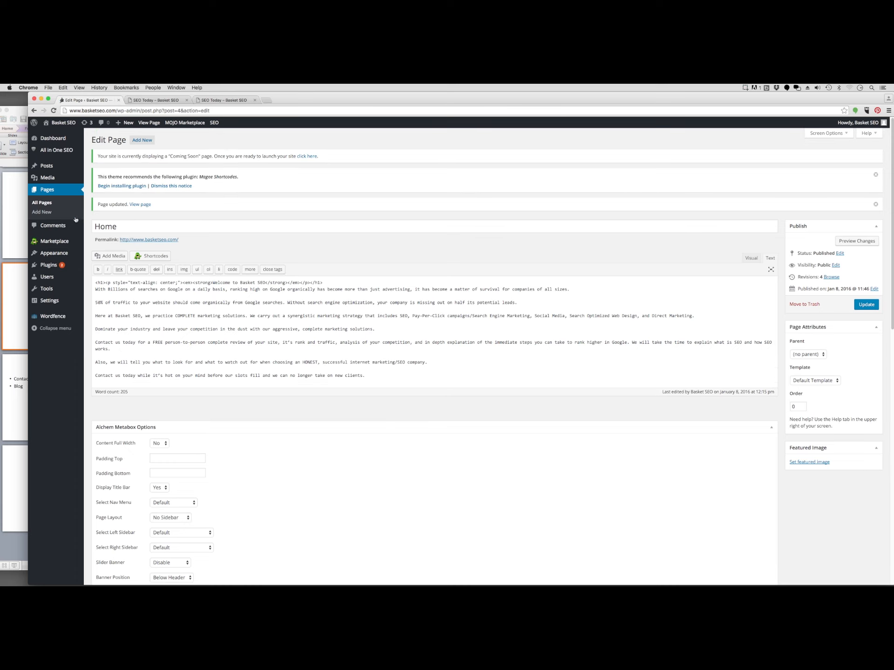
left_click(43, 204)
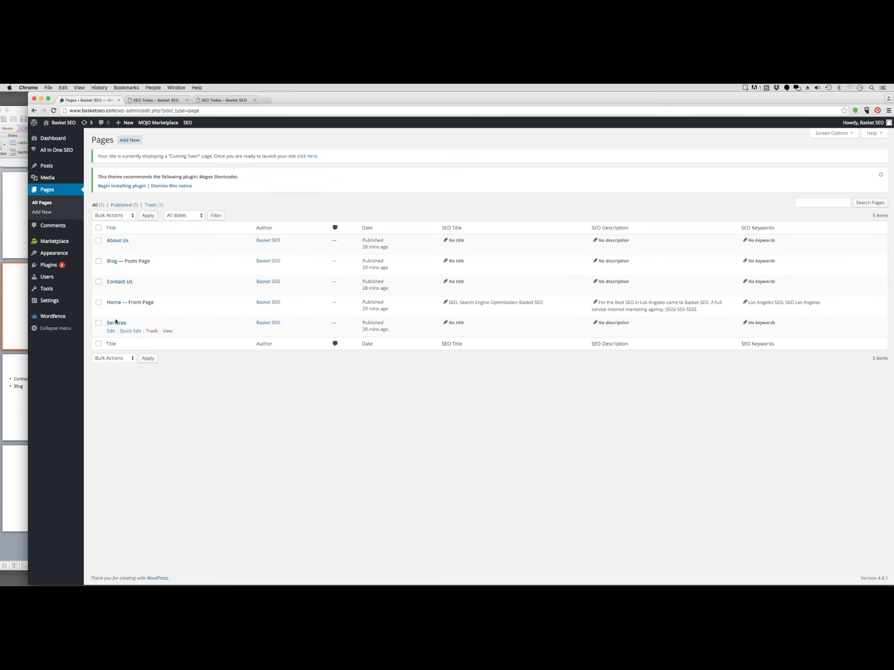
- Open the installed plugins list, and switch to PowerPoint to review the slide showing the recommended plugins starting with Akismet
left_click(49, 266)
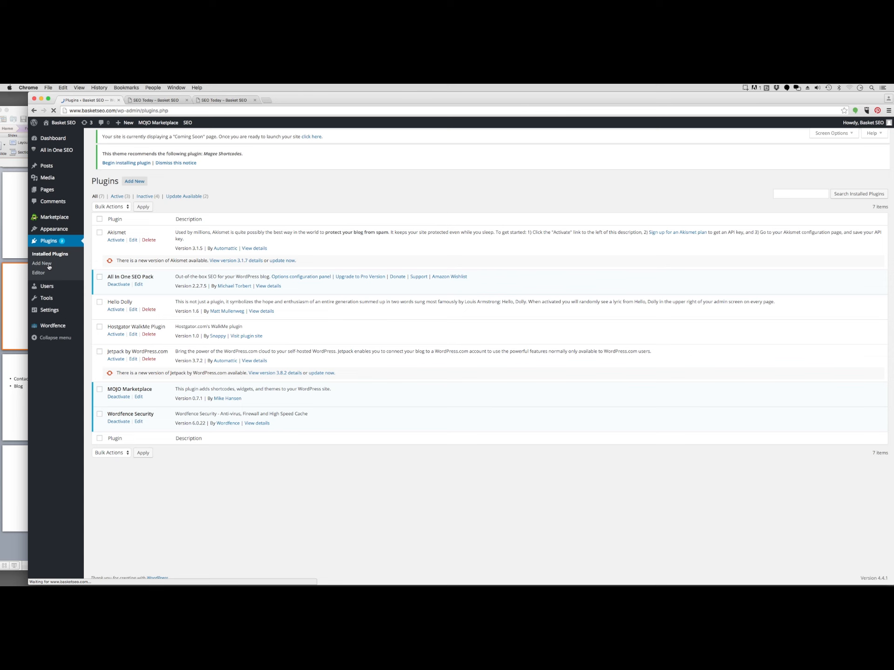
left_click(21, 403)
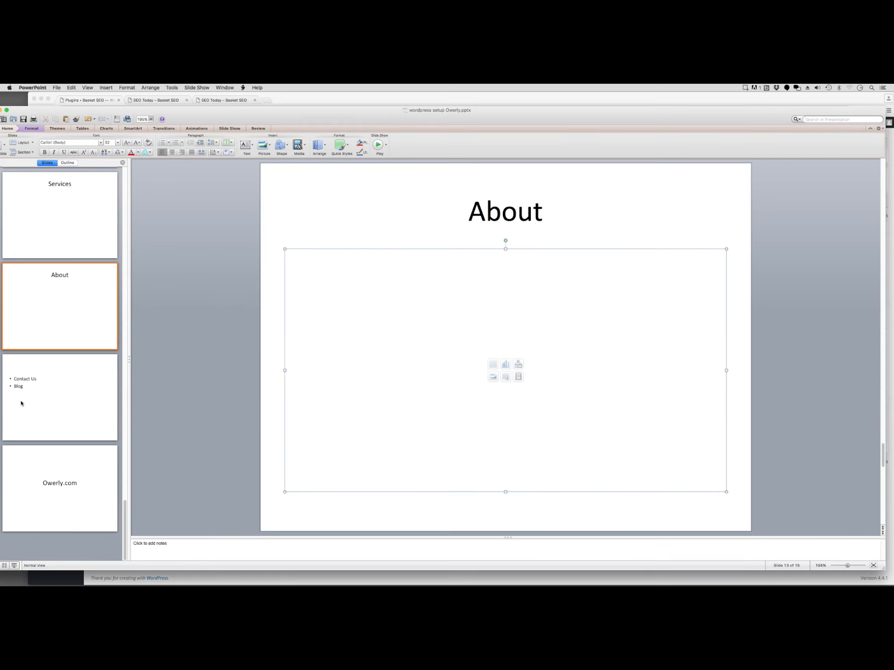
scroll(21, 403, "up", 8)
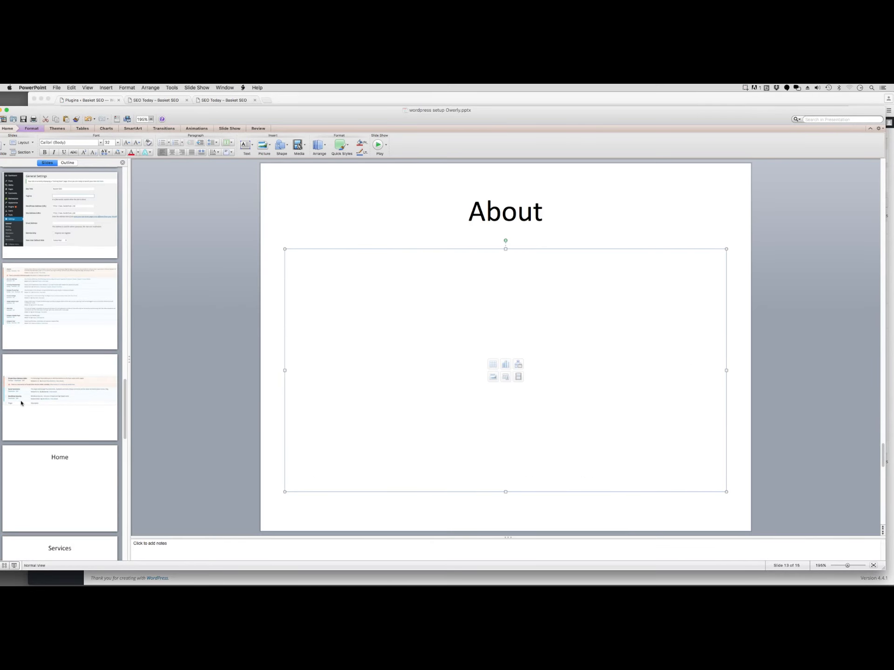
left_click(48, 313)
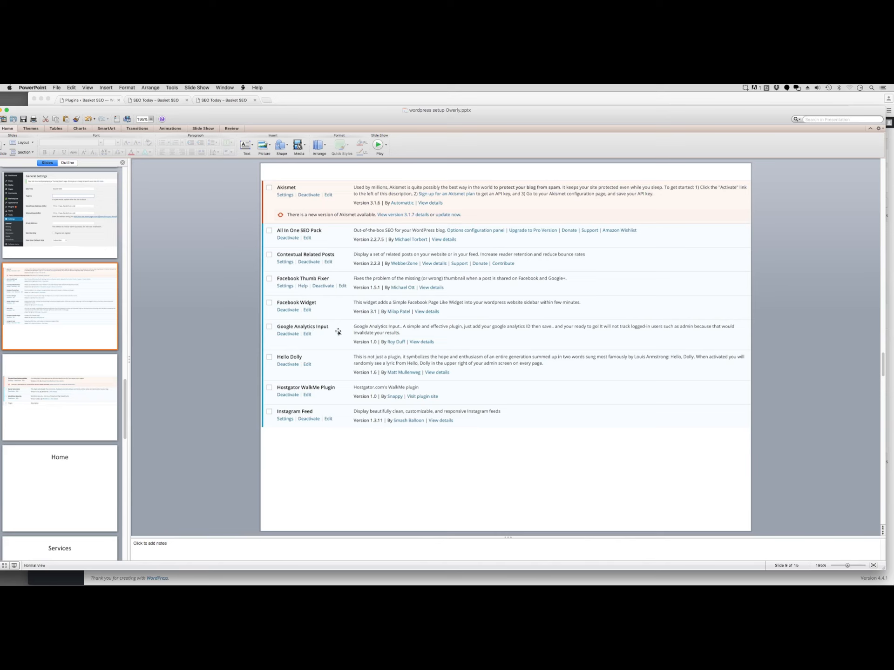
- Switch back to Chrome and close both SEO Today tabs
left_click(210, 101)
left_click(152, 101)
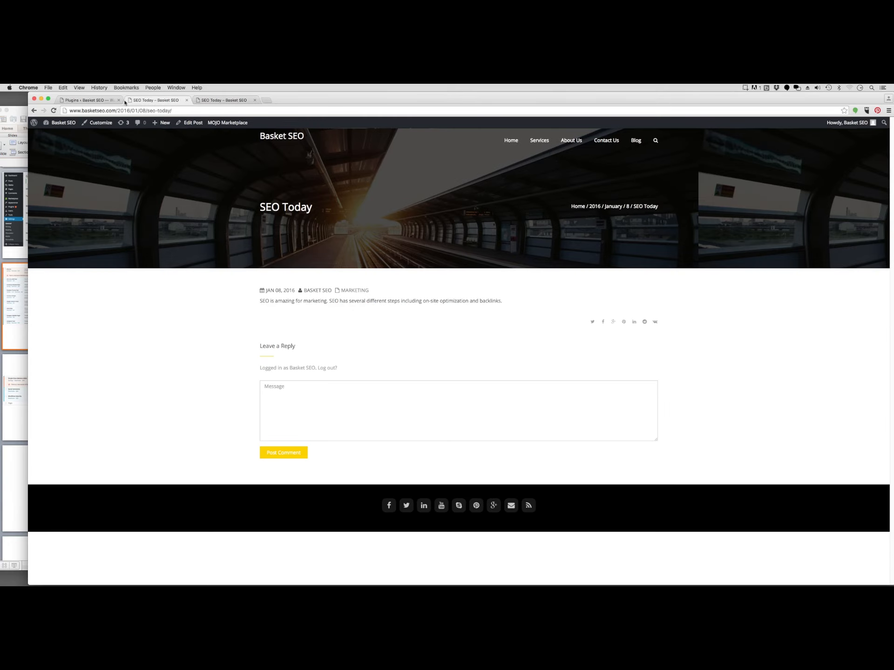
left_click(187, 101)
left_click(187, 100)
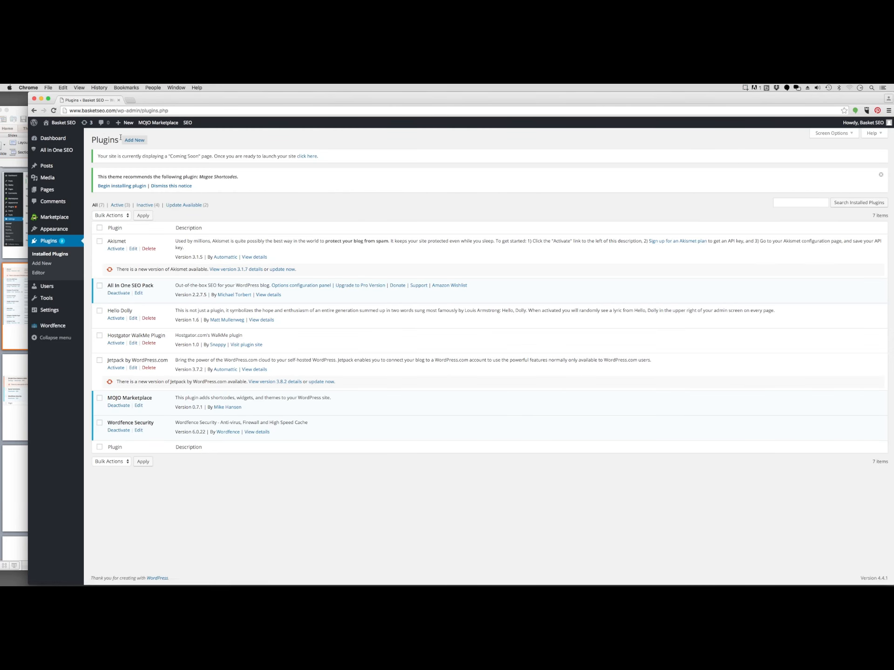
- Search the plugin directory for "google analytics input", then install and activate Google Analytics Input
left_click(143, 143)
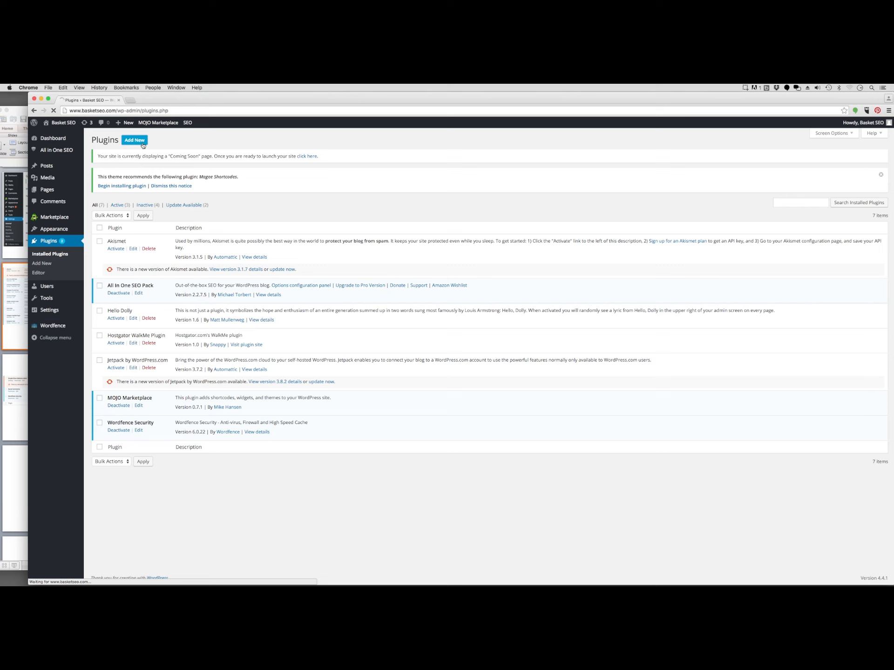
left_click(789, 212)
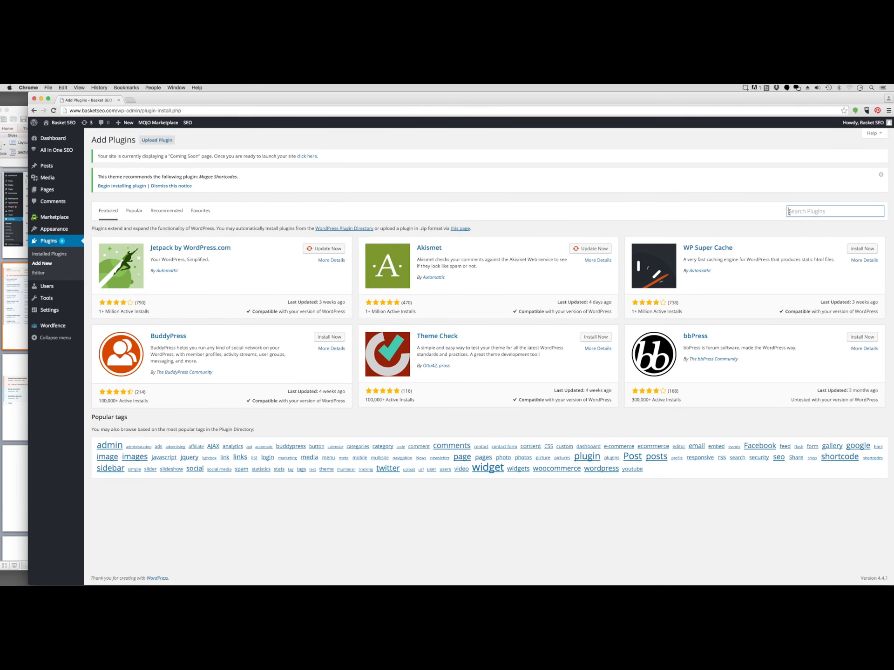
type("google analytics input")
key("Return")
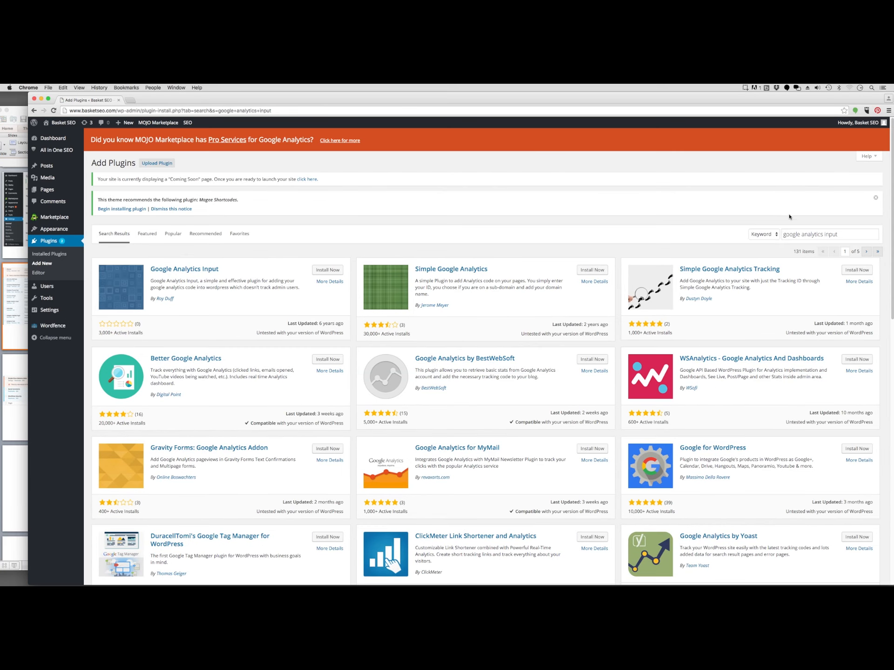
left_click(334, 270)
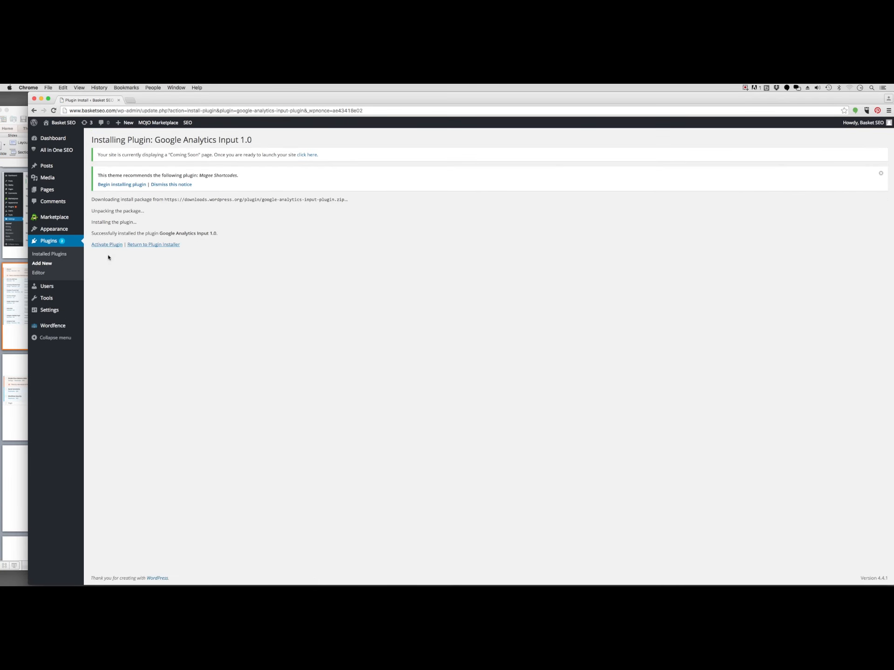
left_click(103, 246)
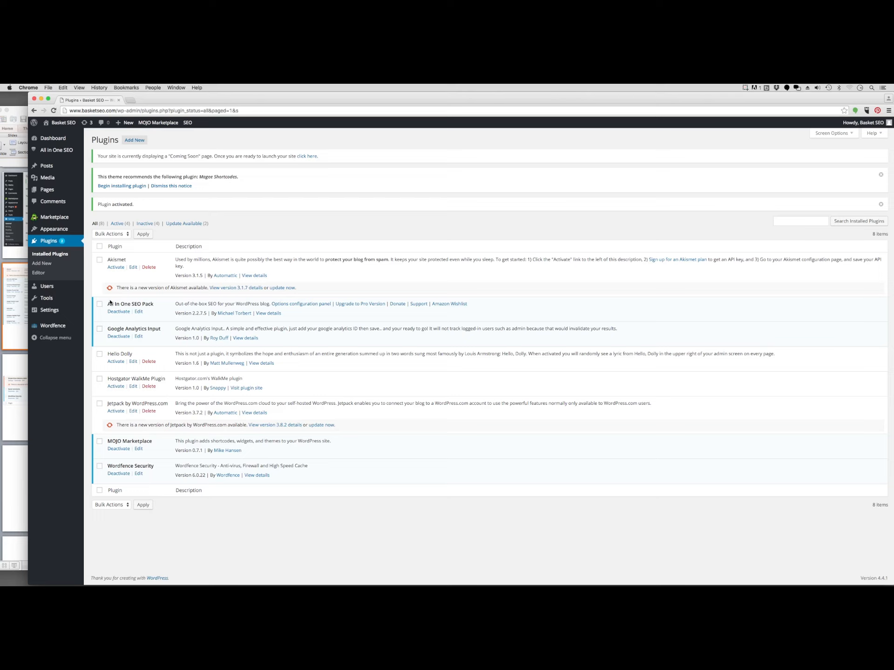
- Review both plugin list slides in the PowerPoint presentation and switch back to Chrome
left_click(15, 321)
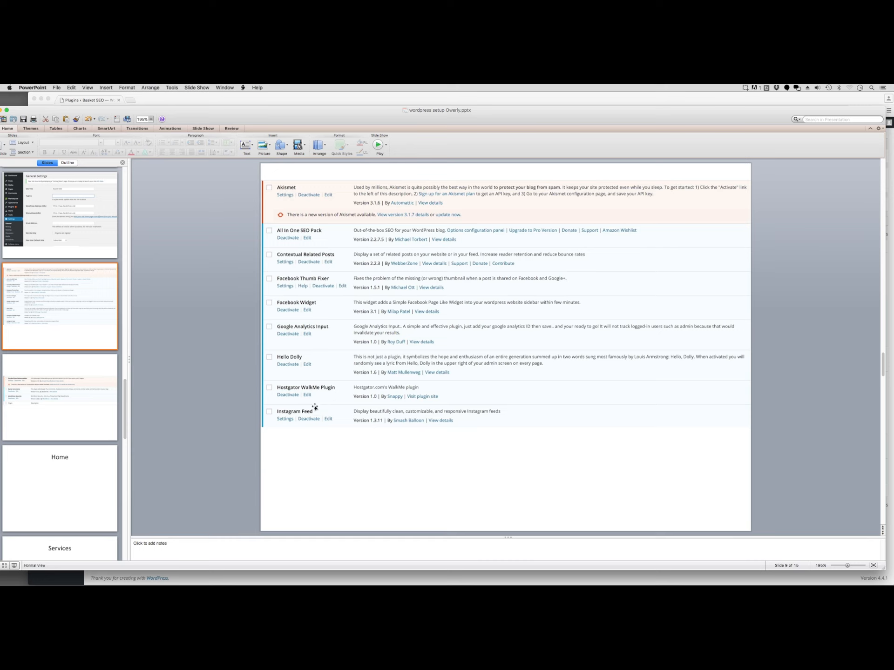
left_click(25, 399)
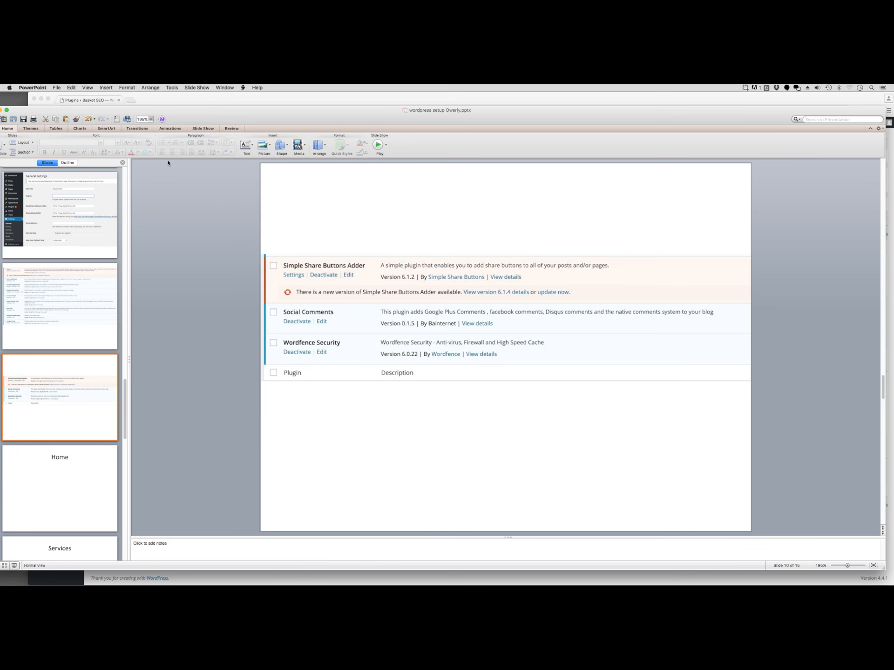
left_click(192, 101)
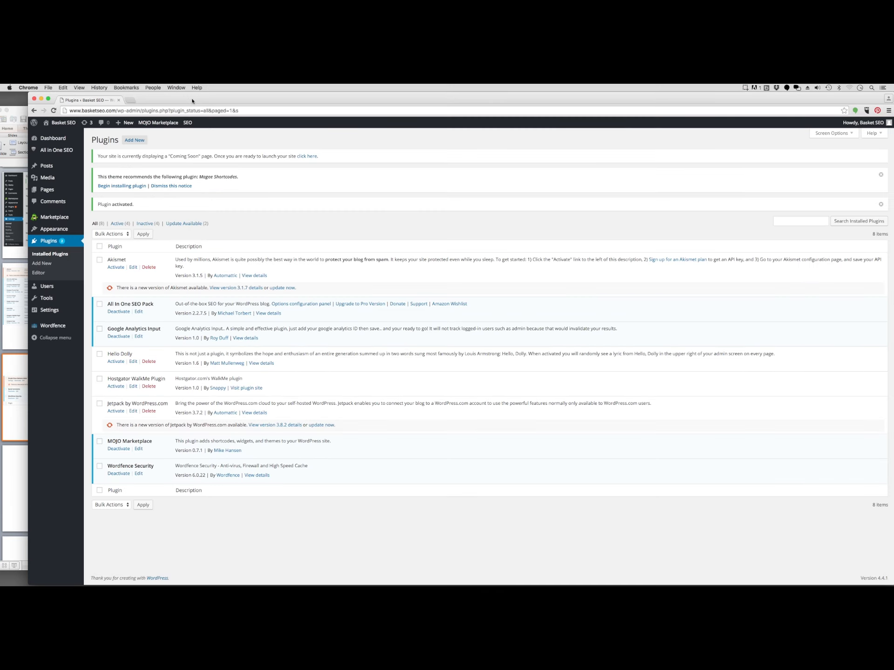
- Search the plugin directory for "social media icons" and install Floating Social Media Icon
left_click(49, 264)
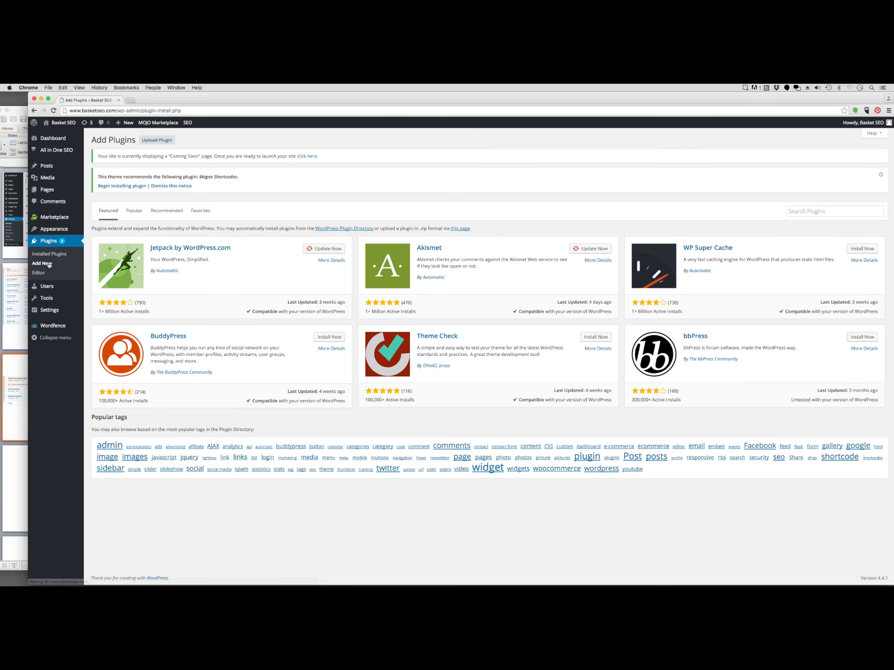
left_click(836, 211)
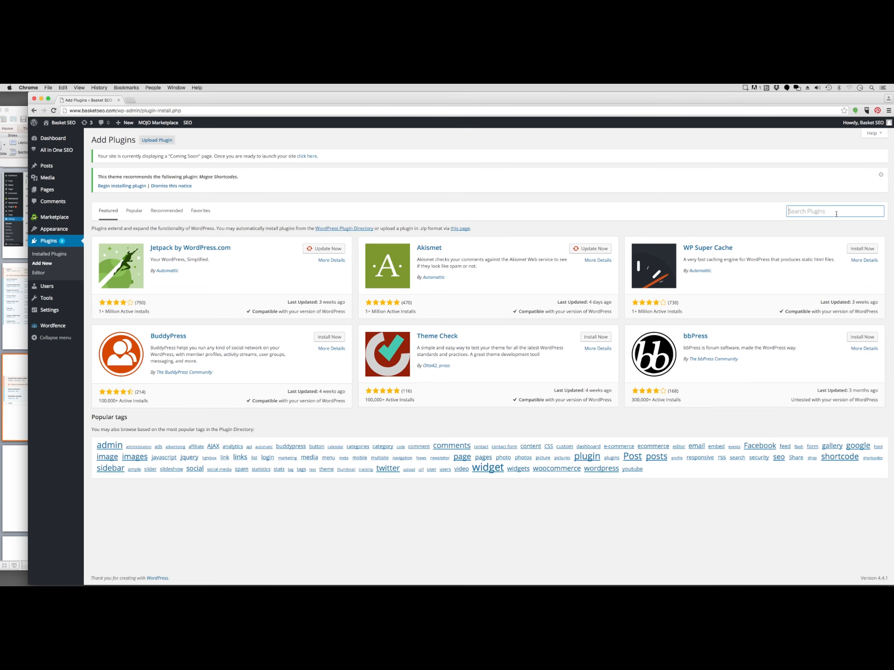
type("social media icons")
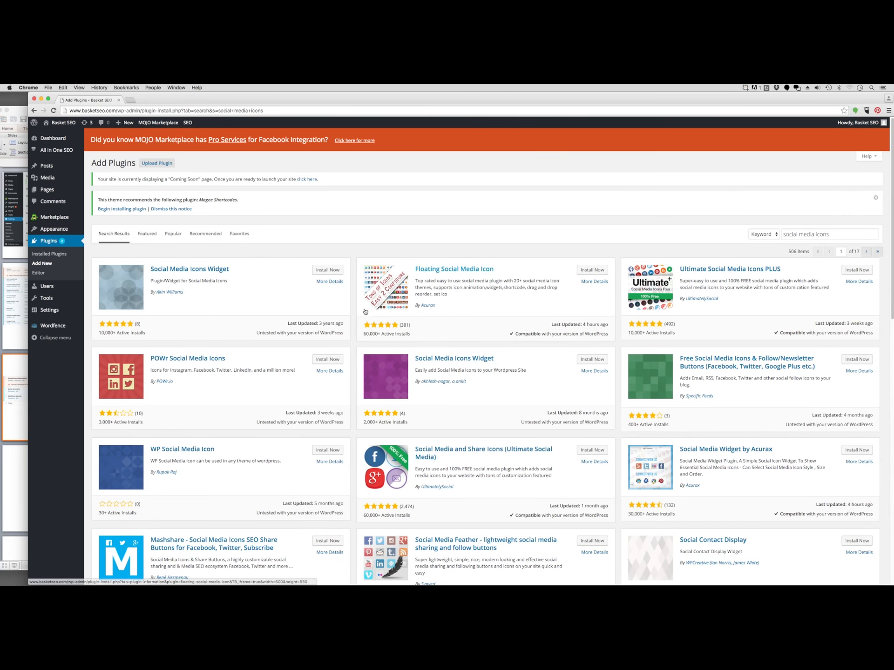
left_click(589, 270)
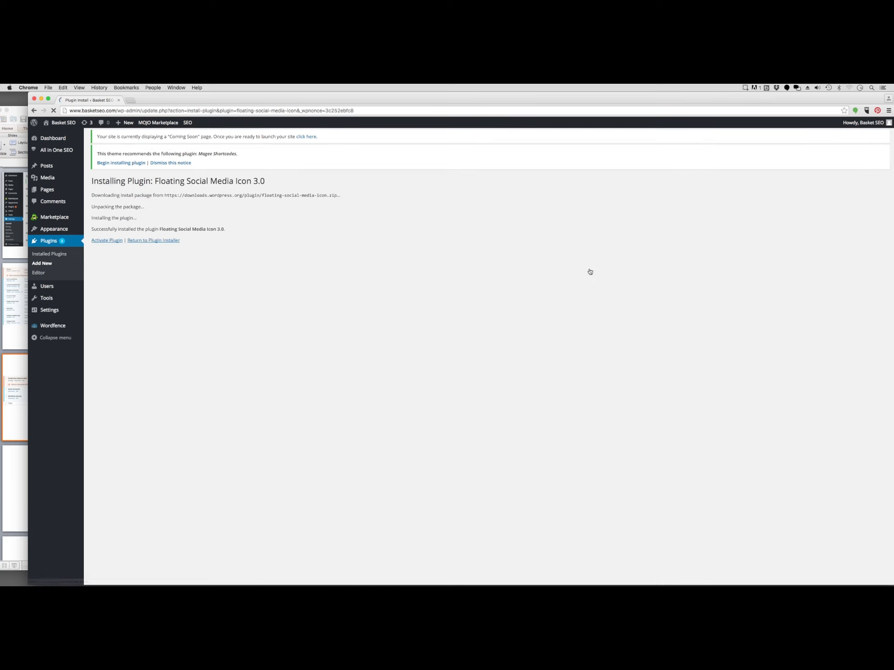
left_click(102, 244)
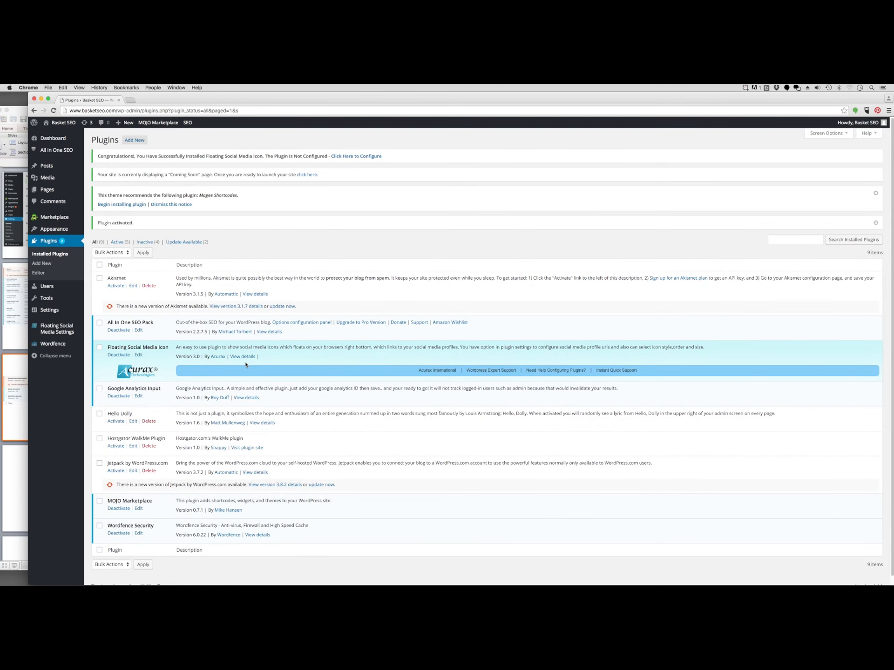
left_click(62, 329)
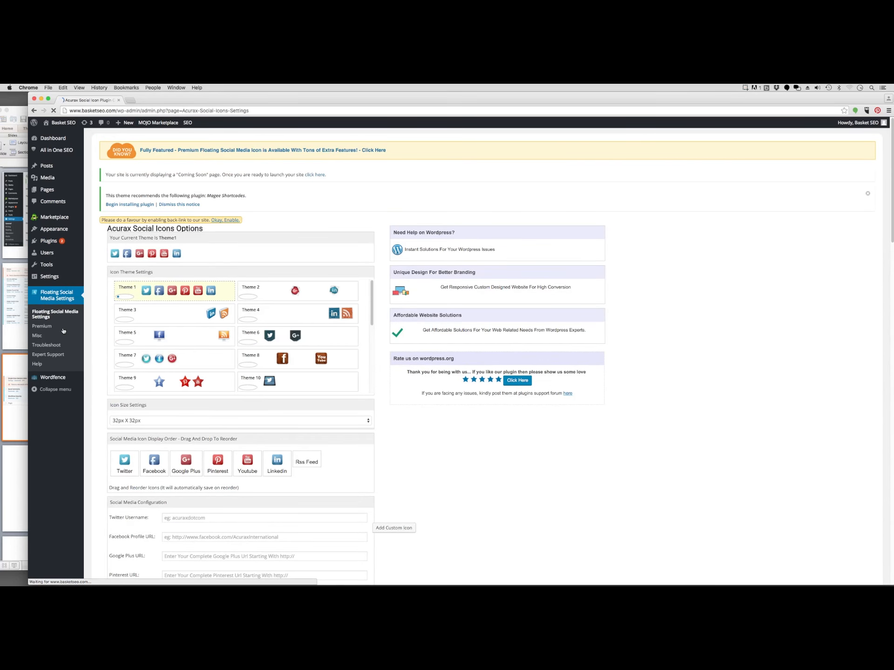
scroll(425, 400, "down", 4)
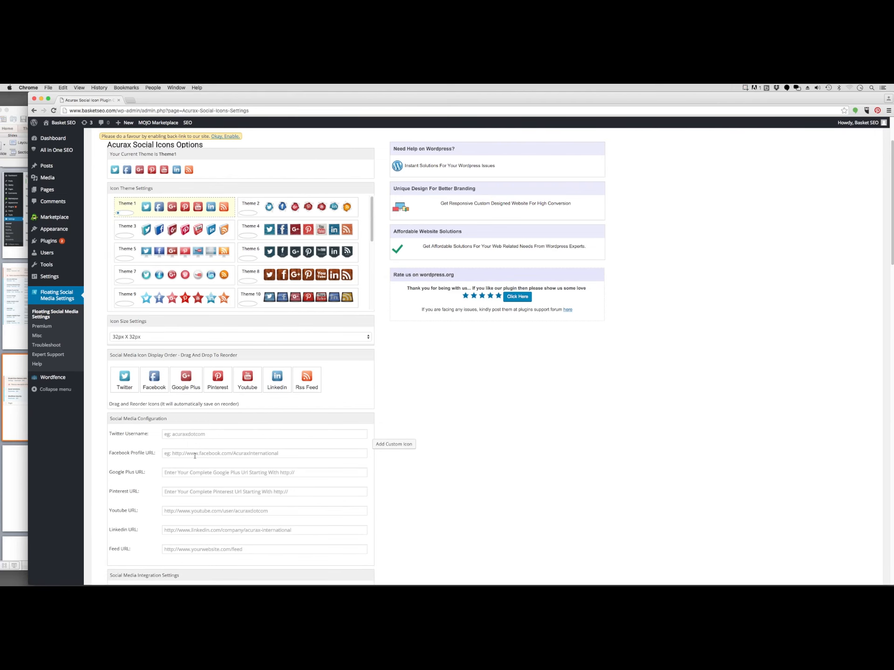
left_click(195, 453)
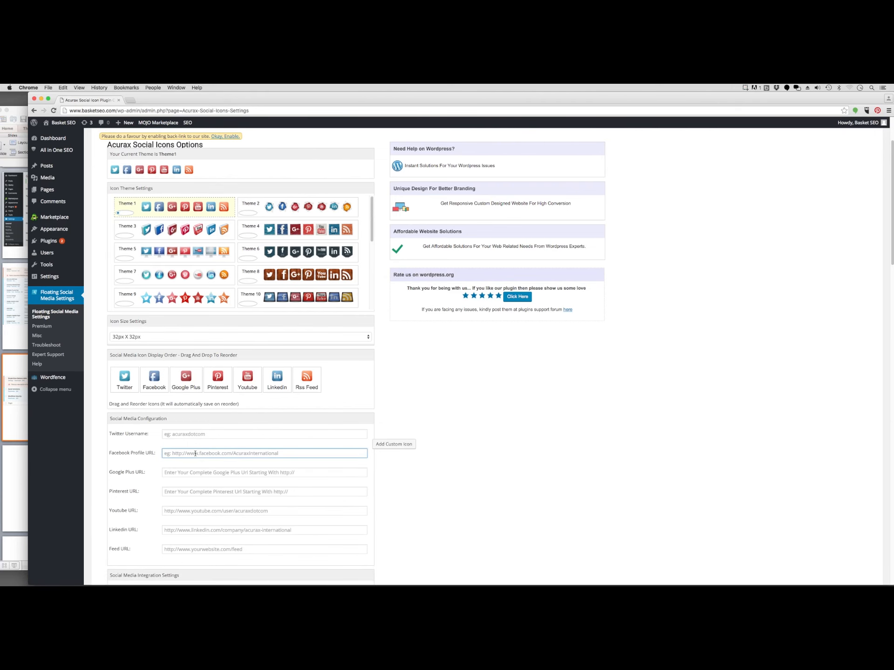
type("http://www.facebook.com/theowerly")
scroll(427, 517, "down", 15)
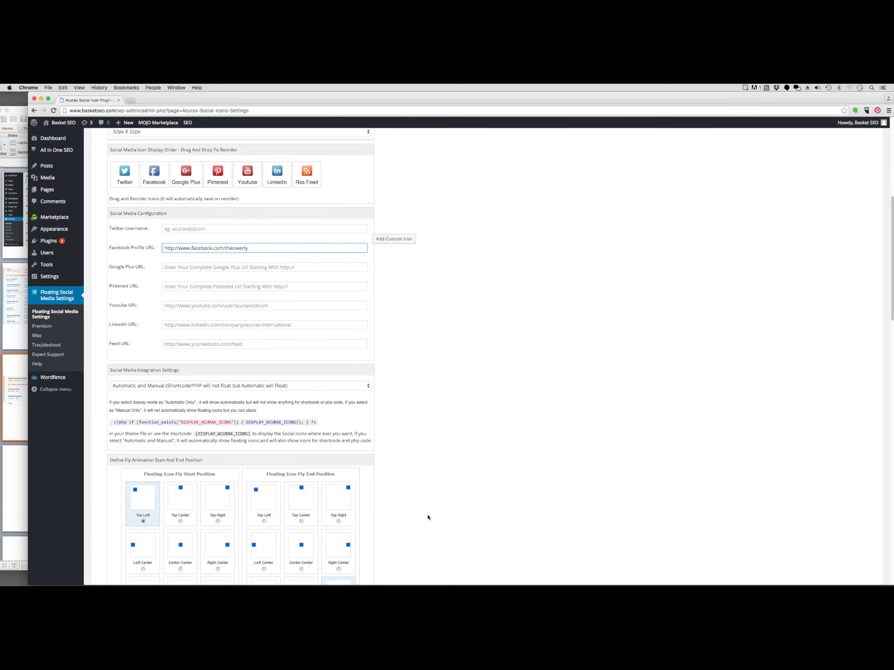
scroll(427, 518, "up", 6)
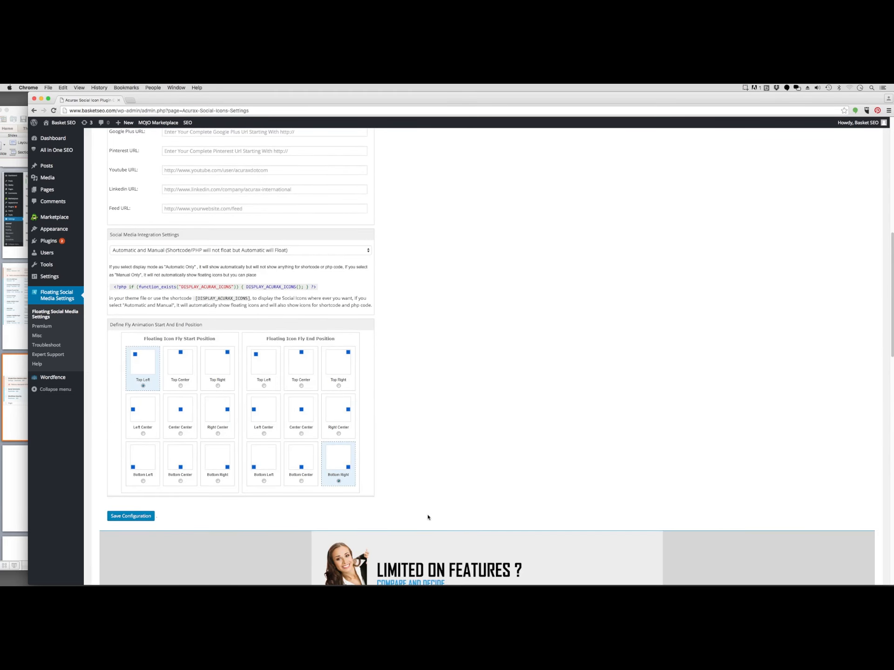
scroll(427, 515, "down", 1)
left_click(129, 516)
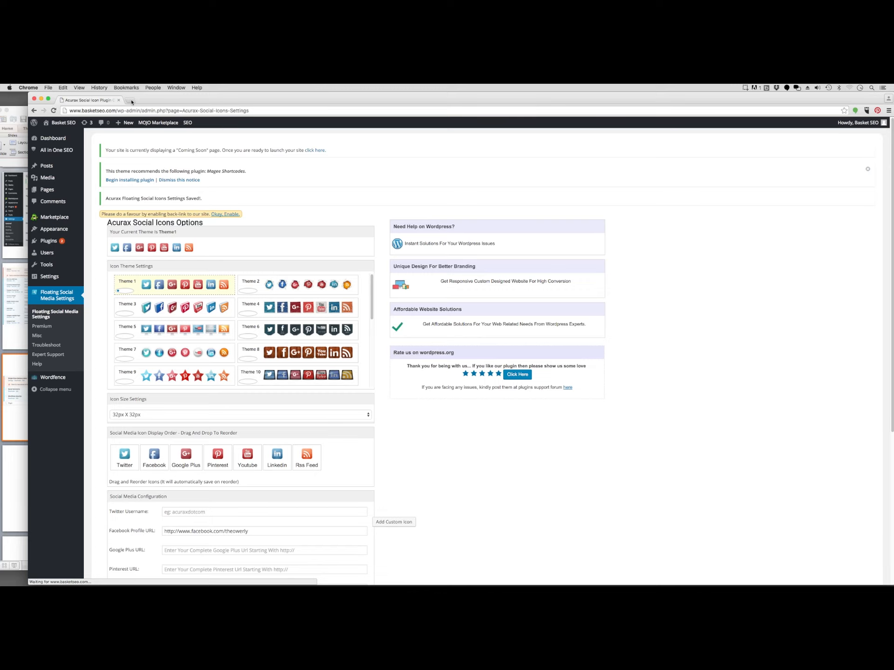
- Open basketseo.com in a new tab, test the floating Facebook icon's link and close the Facebook page
left_click(132, 102)
type("bask")
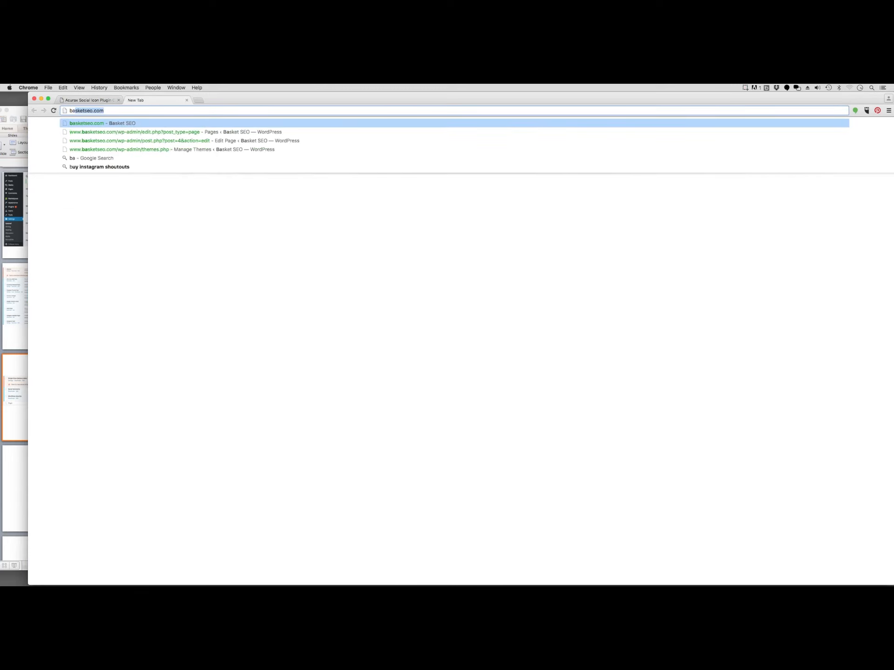
type("etseo")
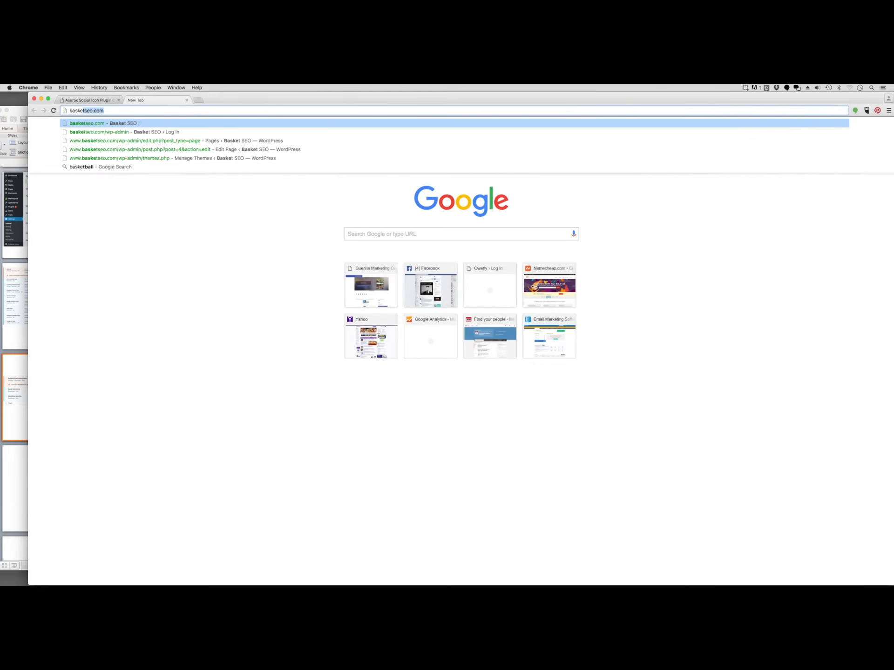
key("Return")
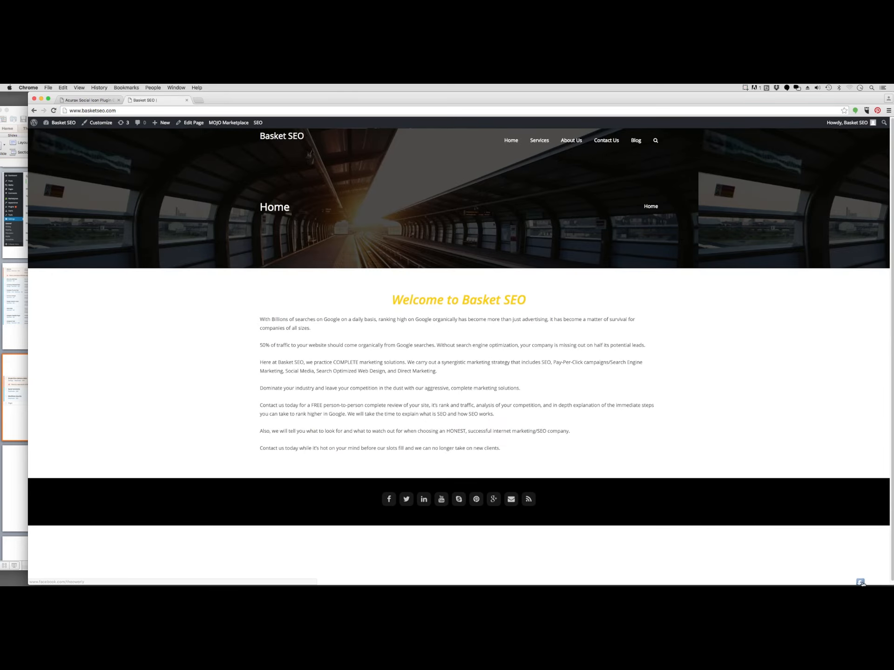
left_click(859, 582)
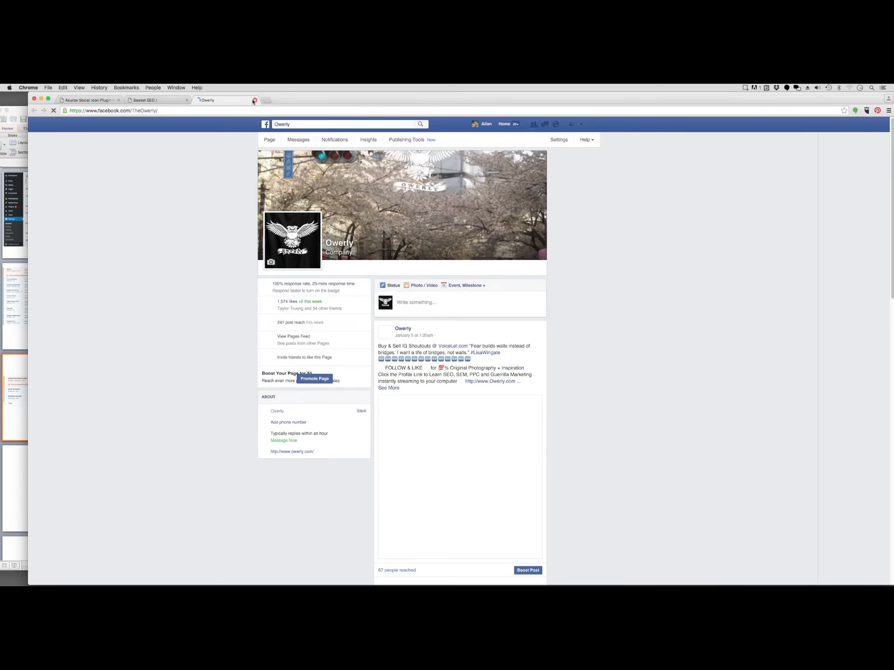
left_click(255, 100)
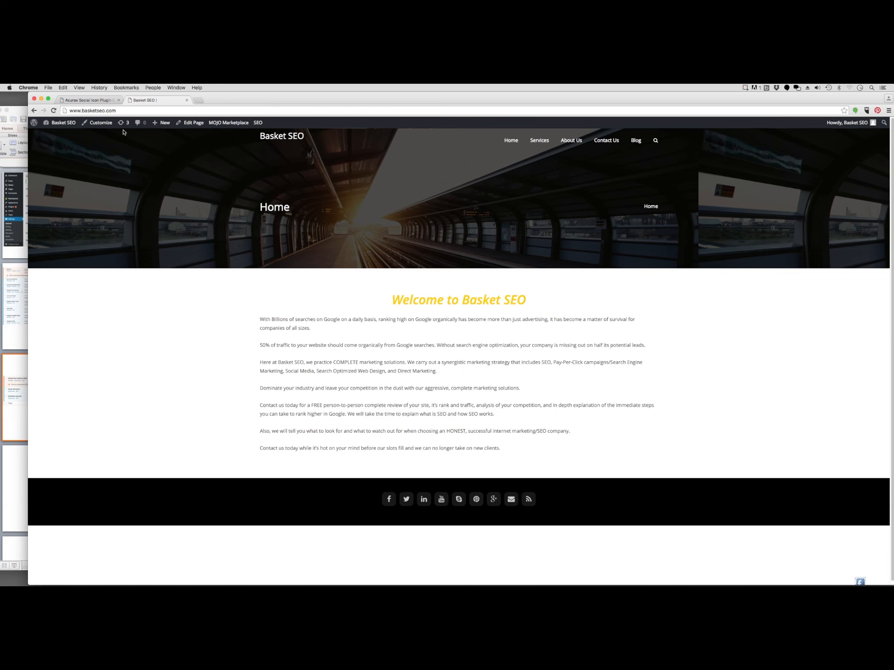
- Deactivate the Floating Social Media Icon plugin and reload the Basket SEO home page to check it
left_click(90, 100)
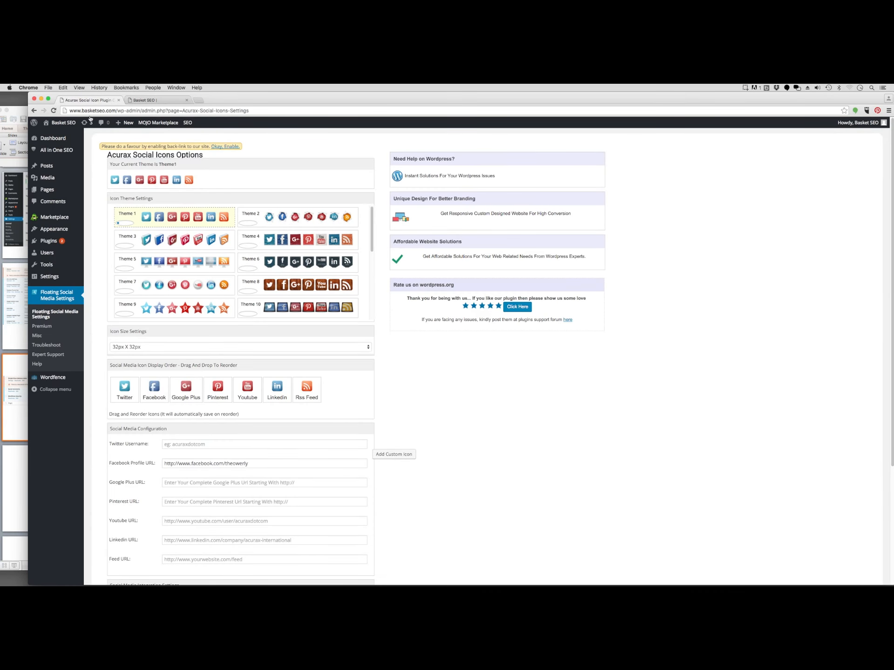
left_click(52, 241)
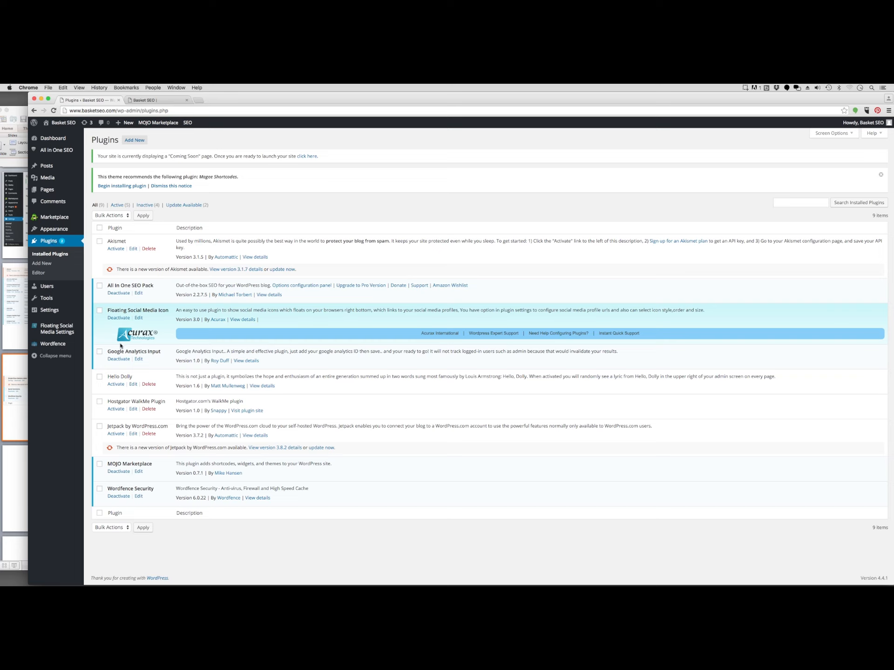
left_click(119, 318)
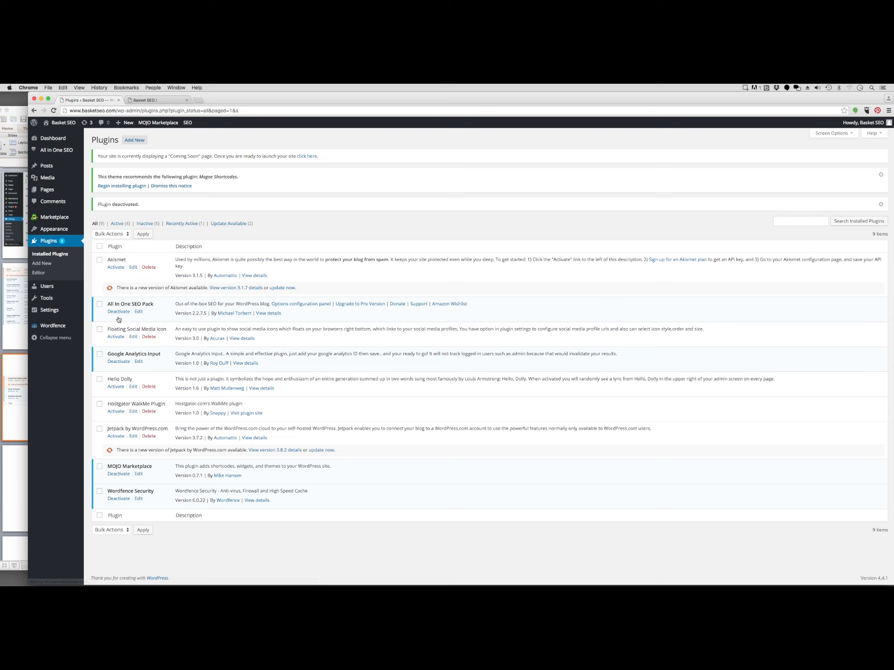
left_click(156, 100)
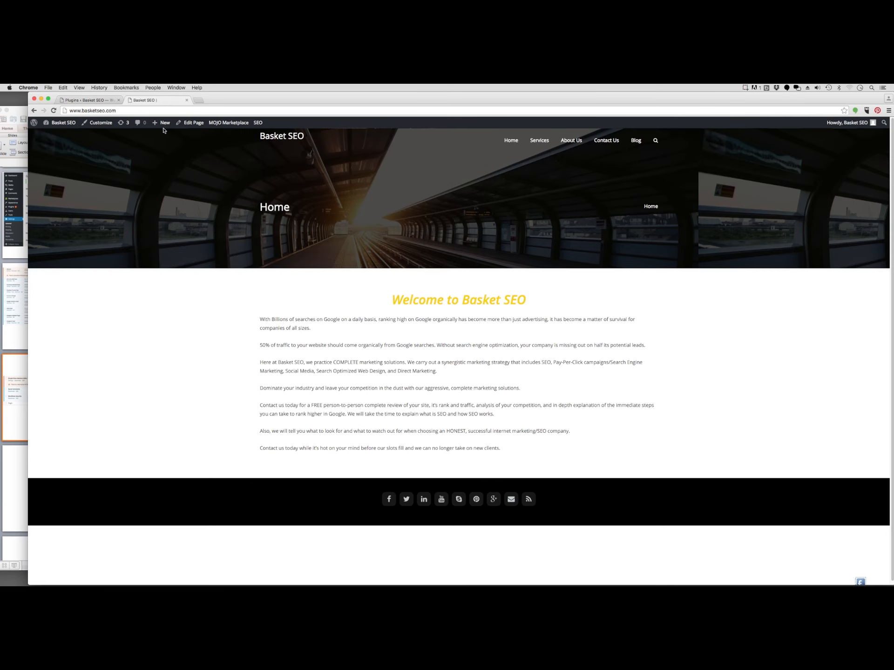
left_click(54, 111)
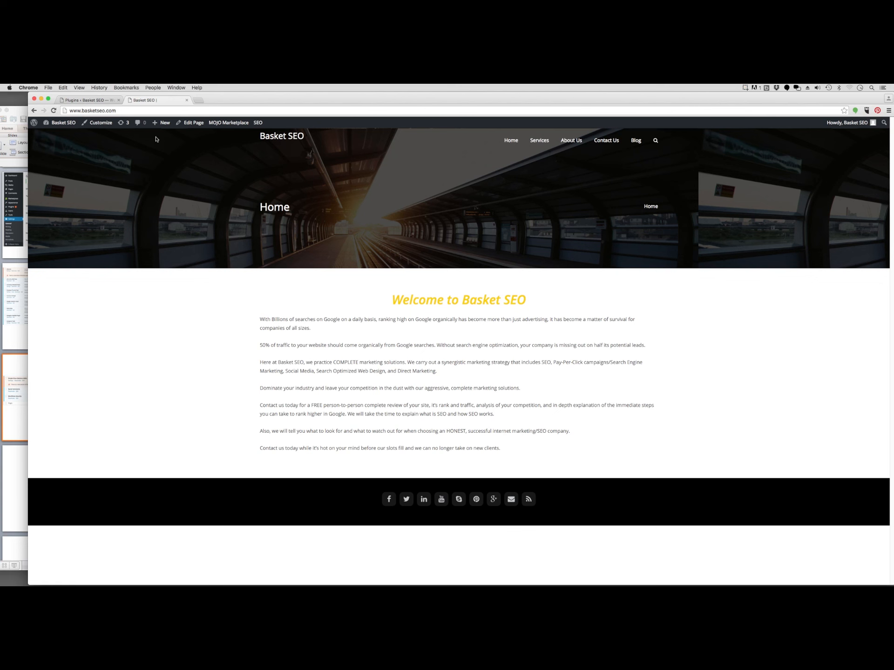
- Delete the Floating Social Media Icon plugin with its files and check the Basket SEO home page again
left_click(89, 100)
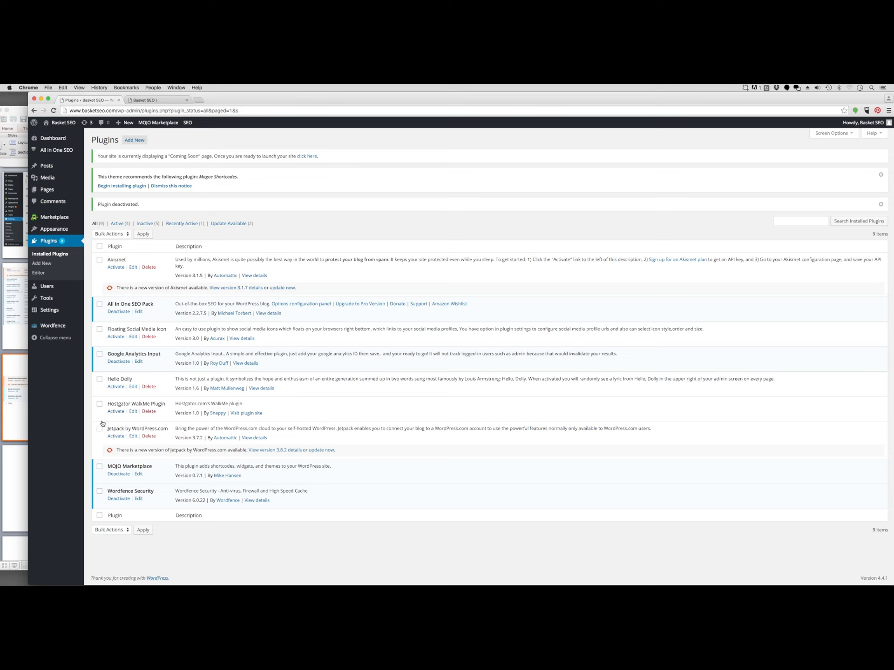
left_click(99, 329)
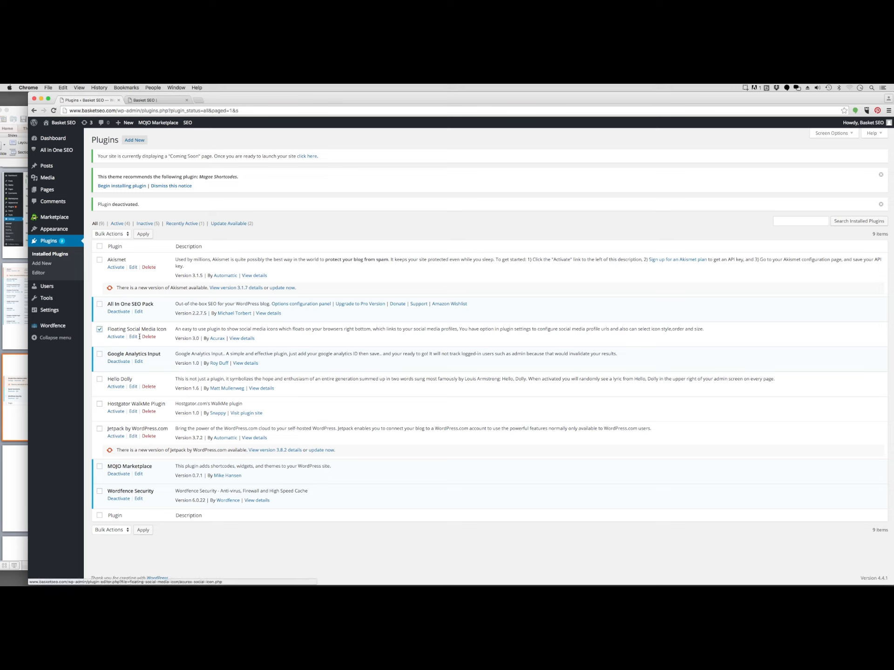
left_click(120, 234)
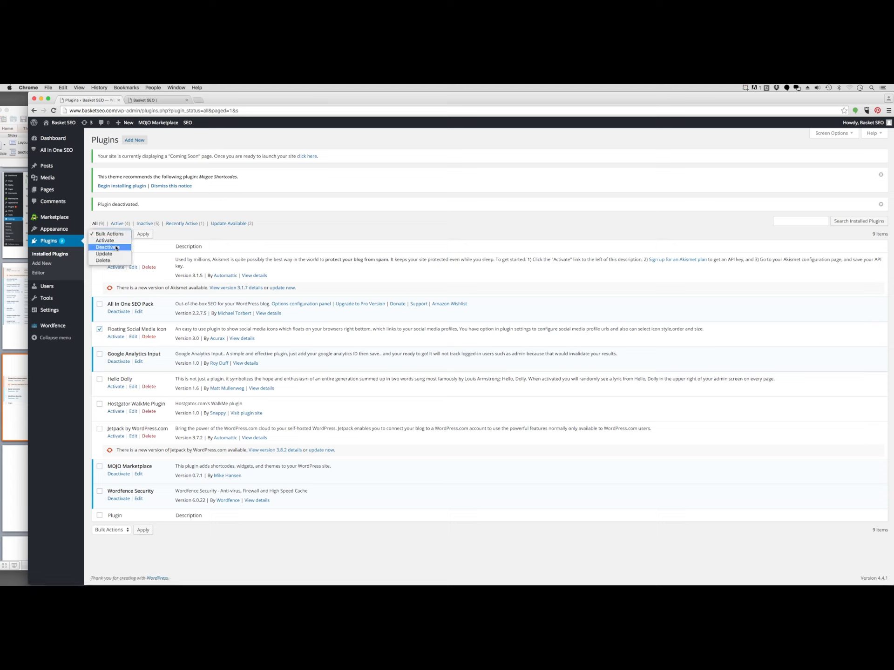
left_click(114, 262)
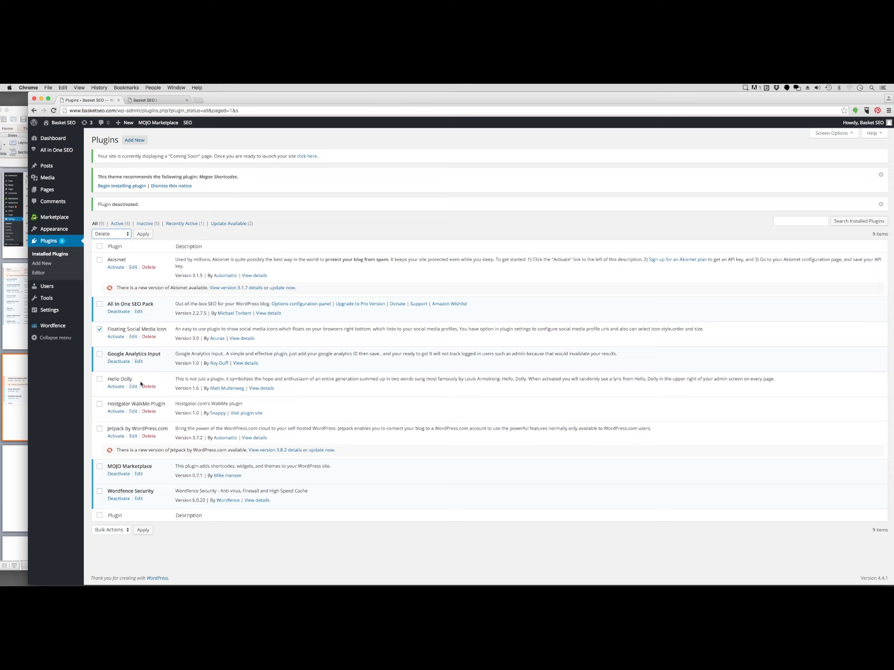
left_click(148, 338)
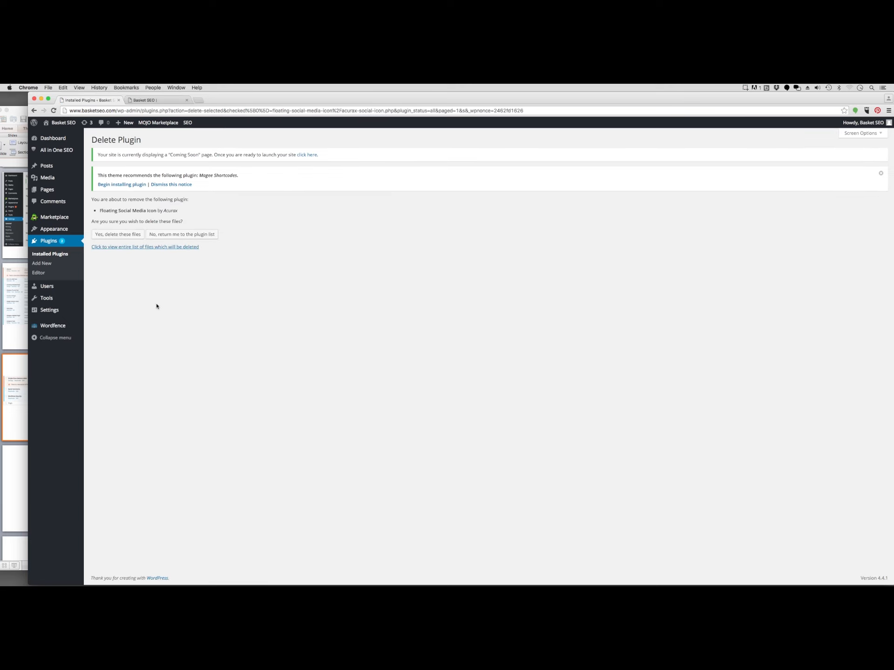
left_click(128, 234)
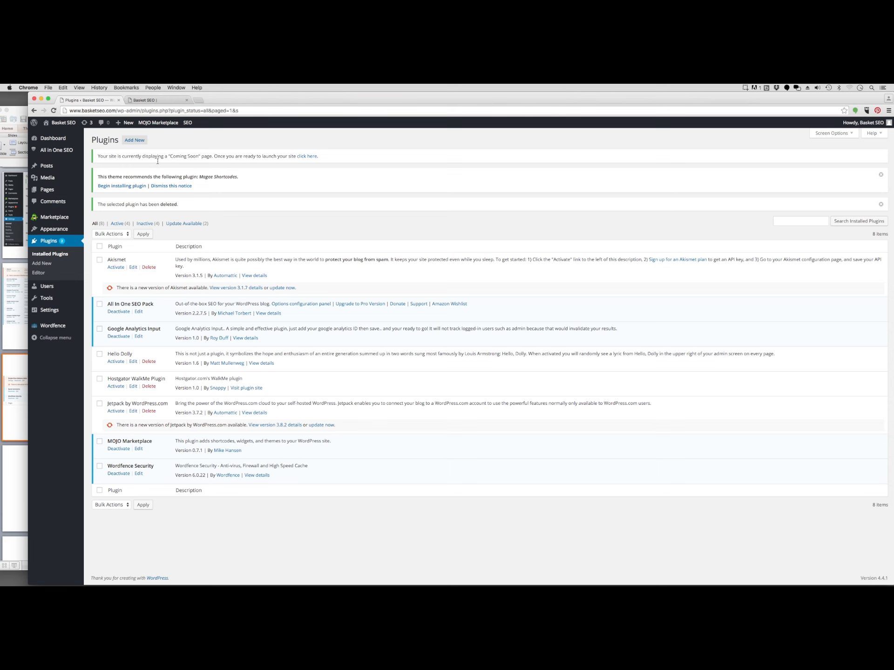
left_click(158, 101)
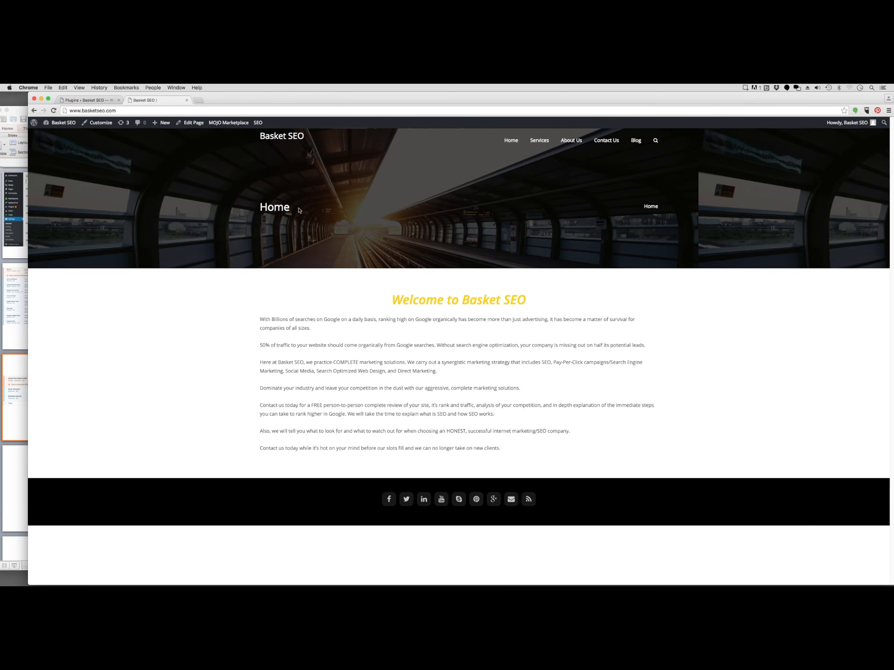
left_click(282, 136)
- Open the Home page for editing and upload DVDfront02.png from the Desktop to the media library
left_click(93, 100)
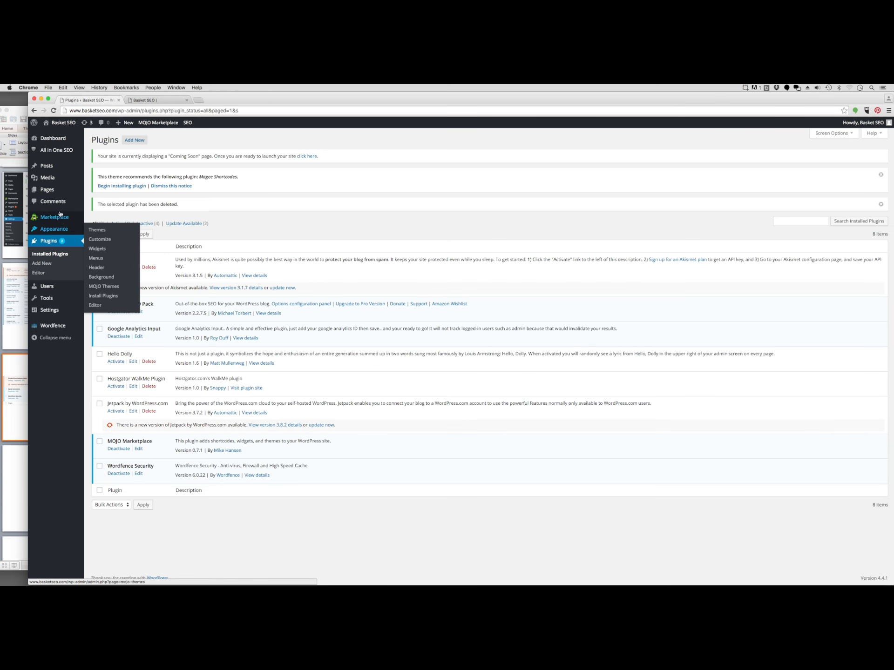
left_click(48, 192)
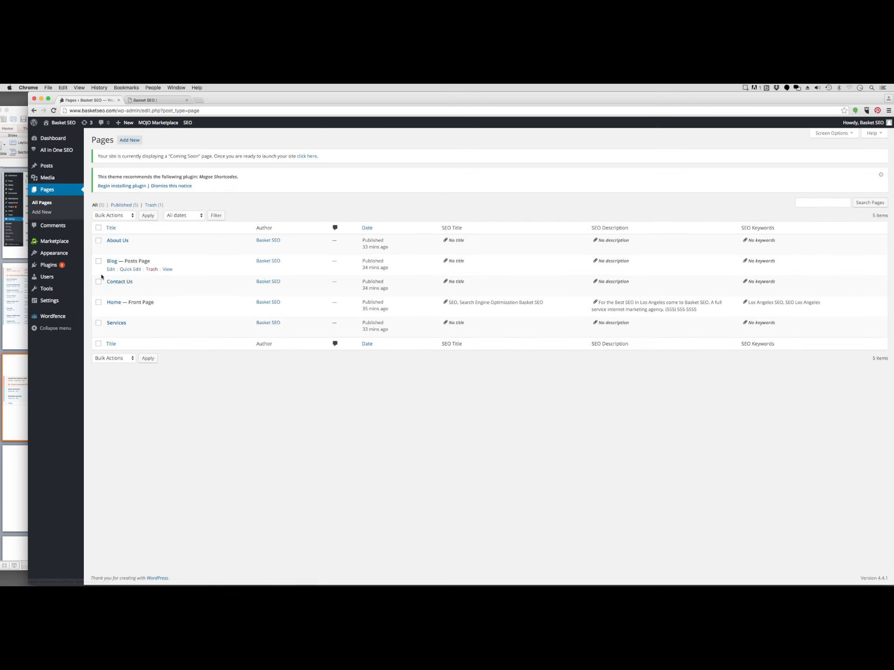
left_click(114, 303)
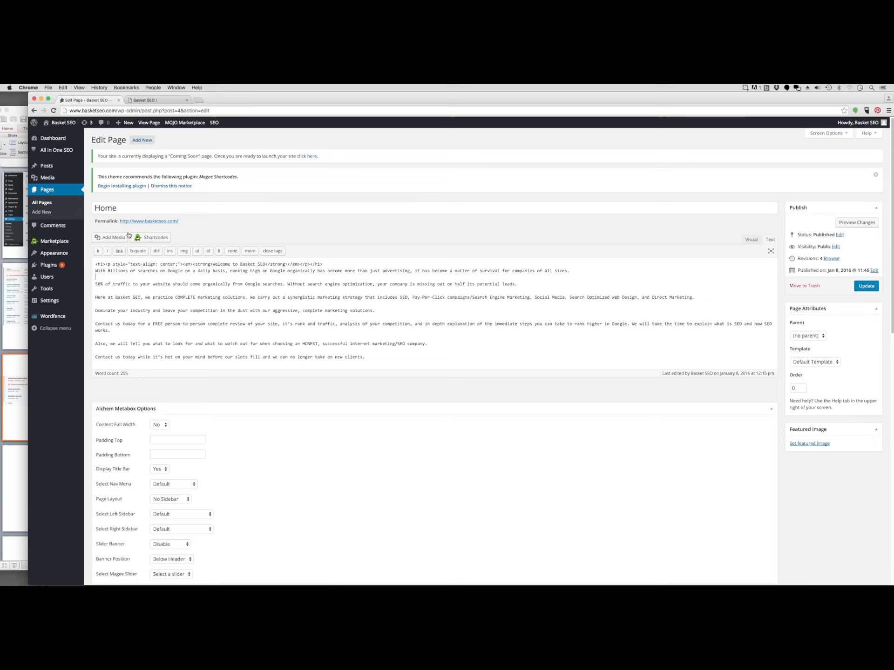
left_click(112, 238)
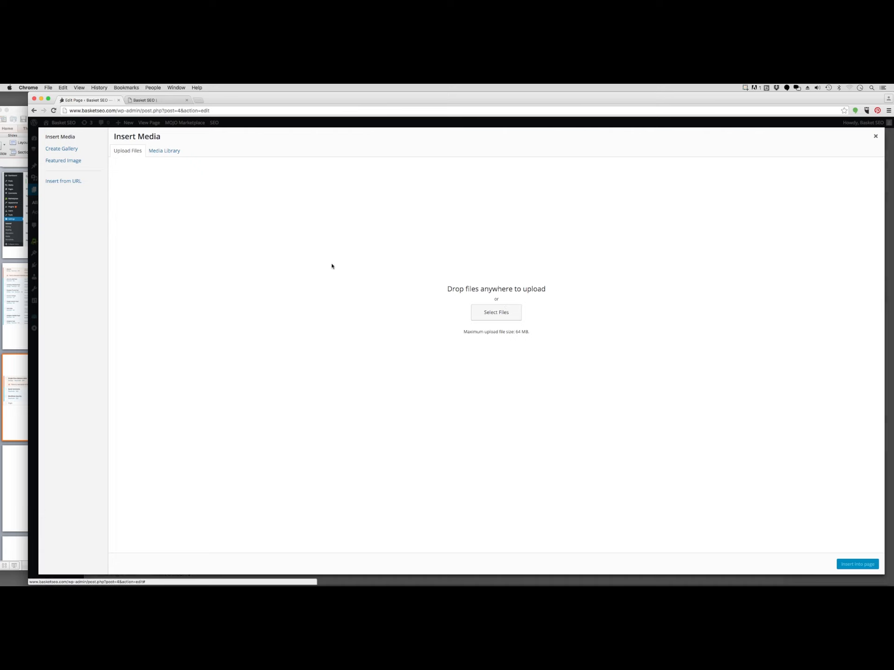
left_click(466, 313)
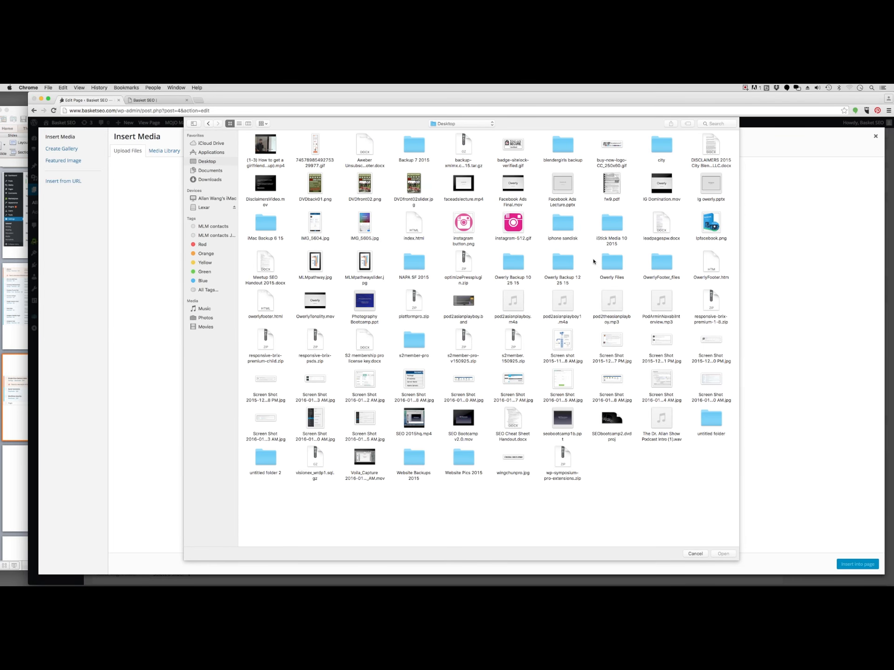
double_click(367, 196)
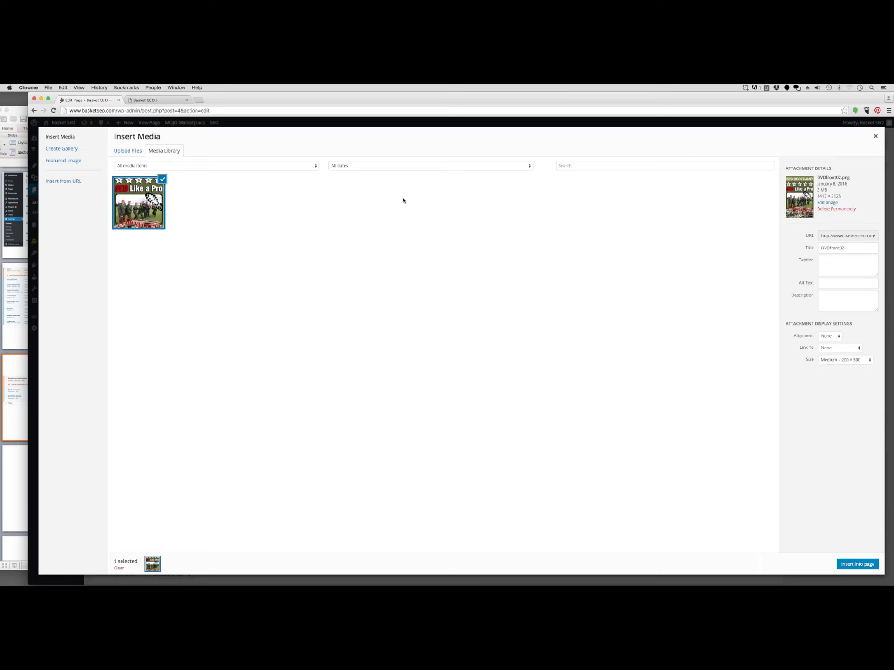
- Title the uploaded image SEO Bootcamp, keep the Medium – 200 × 300 size and insert it into the page
left_click(833, 360)
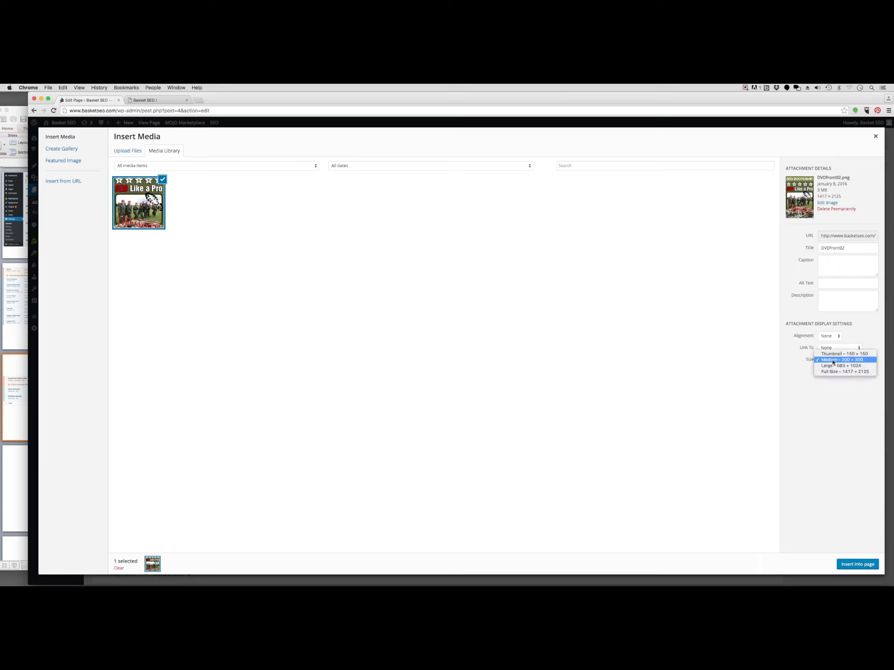
left_click(833, 360)
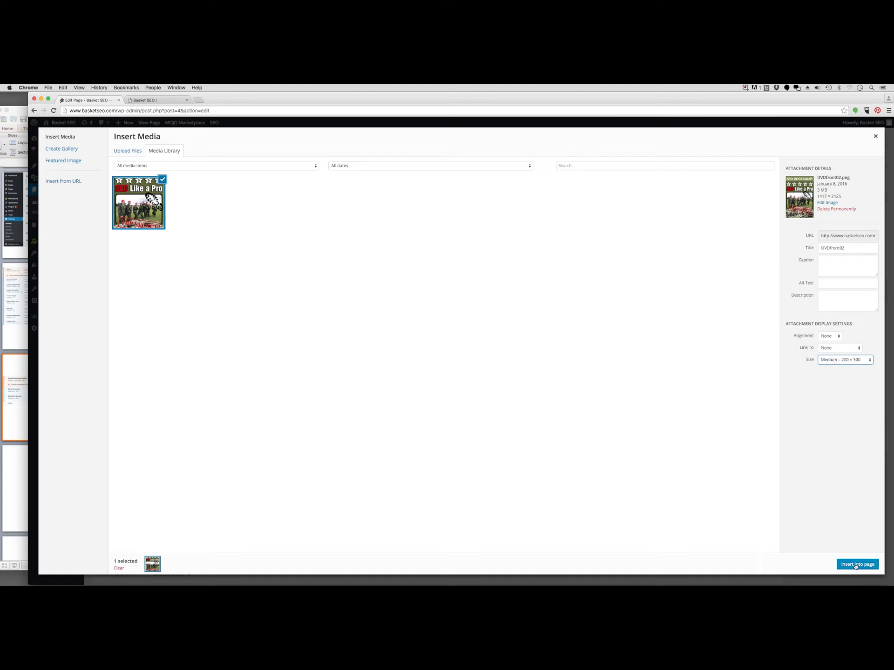
left_click_drag(852, 248, 784, 249)
left_click(853, 250)
key("BackSpace")
key("BackSpace")
key("BackSpace")
key("BackSpace")
key("BackSpace")
key("BackSpace")
key("BackSpace")
key("BackSpace")
key("BackSpace")
key("BackSpace")
type("SEO Bootcamp")
left_click(847, 569)
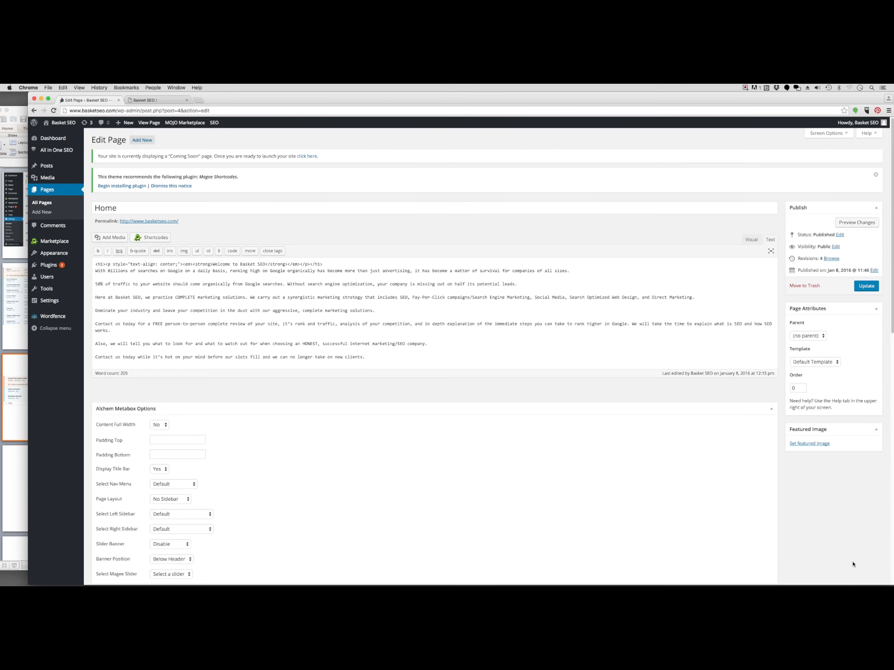
- Centre the SEO Bootcamp image in the Home page's visual editor and add a blank line above and below it
left_click(746, 240)
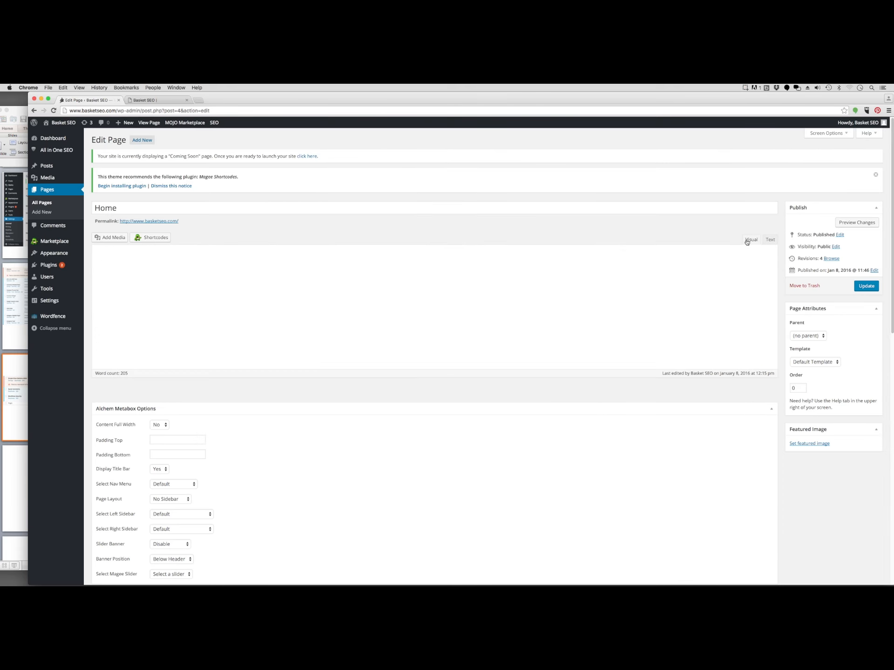
left_click(152, 353)
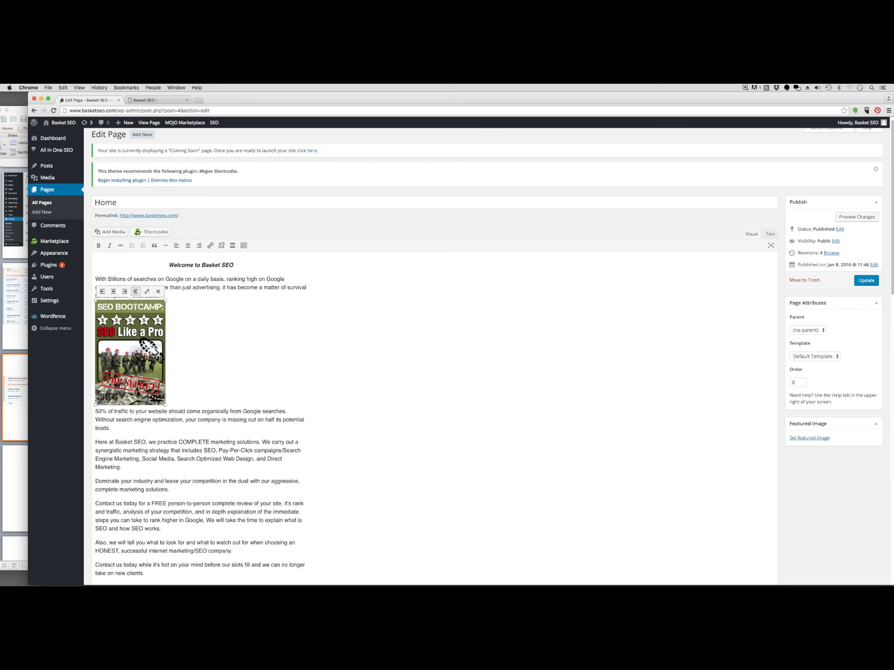
left_click(187, 245)
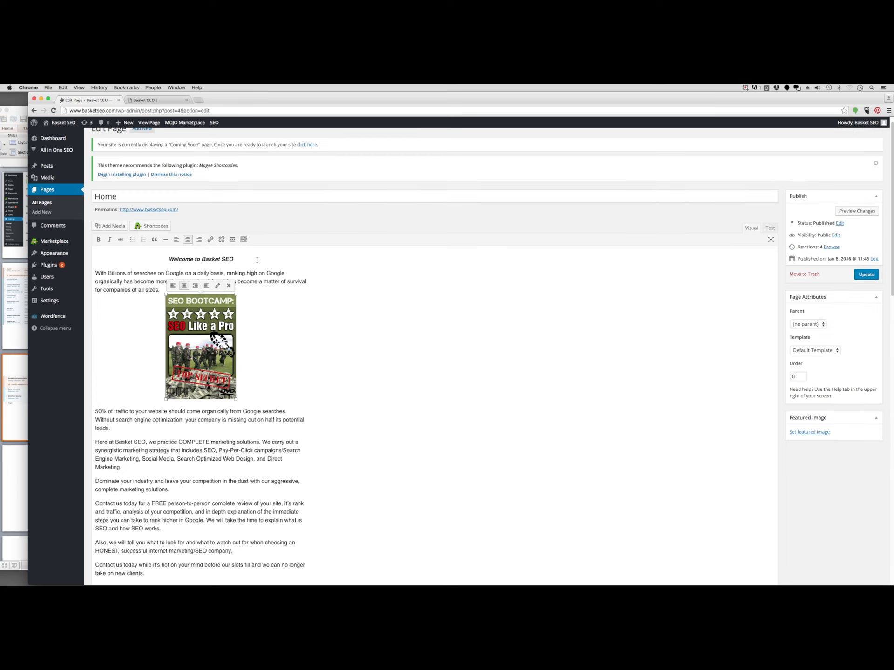
left_click(292, 287)
key("Return")
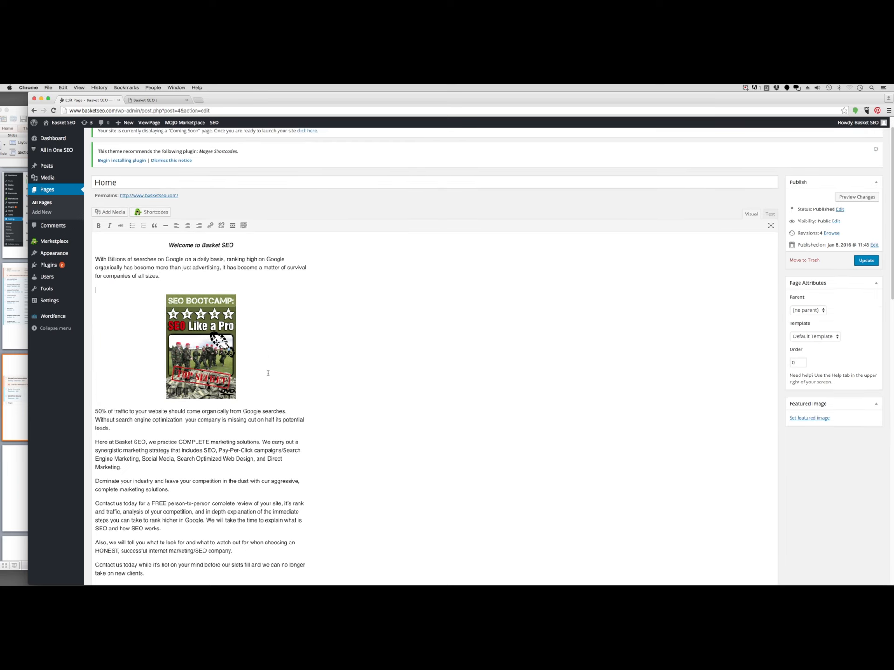
left_click(268, 391)
key("Return")
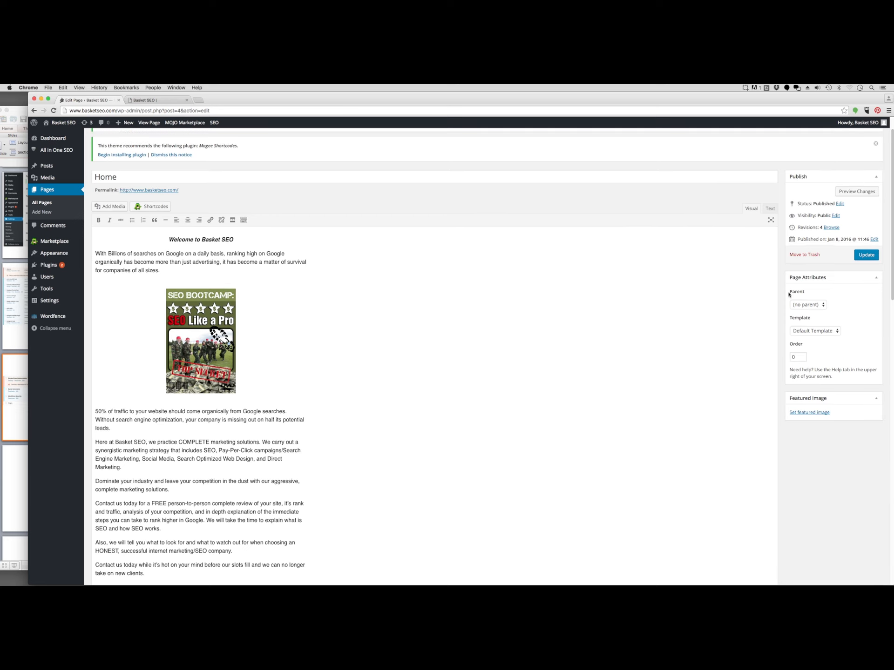
- Update the Home page and check the centred image on the live Basket SEO home page
left_click(866, 256)
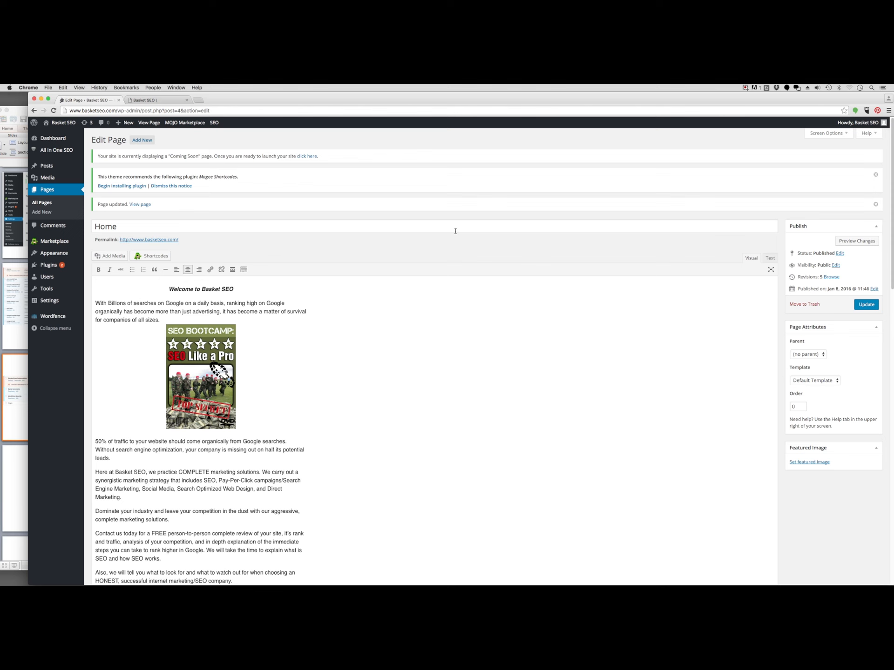
left_click(167, 101)
left_click(105, 124)
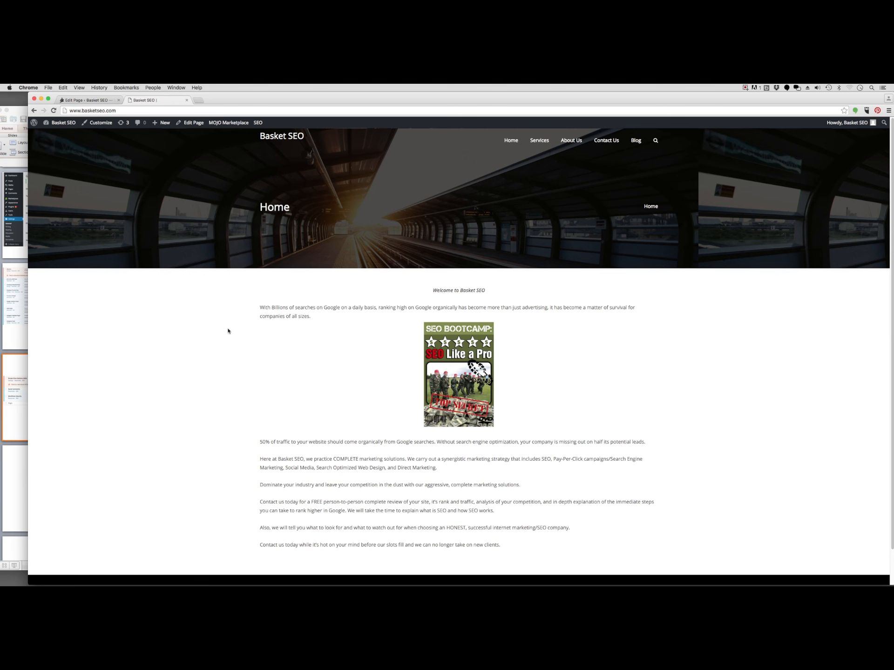
- Show the Home page's HTML source and add three blank lines after the "50% of traffic" paragraph
left_click(97, 101)
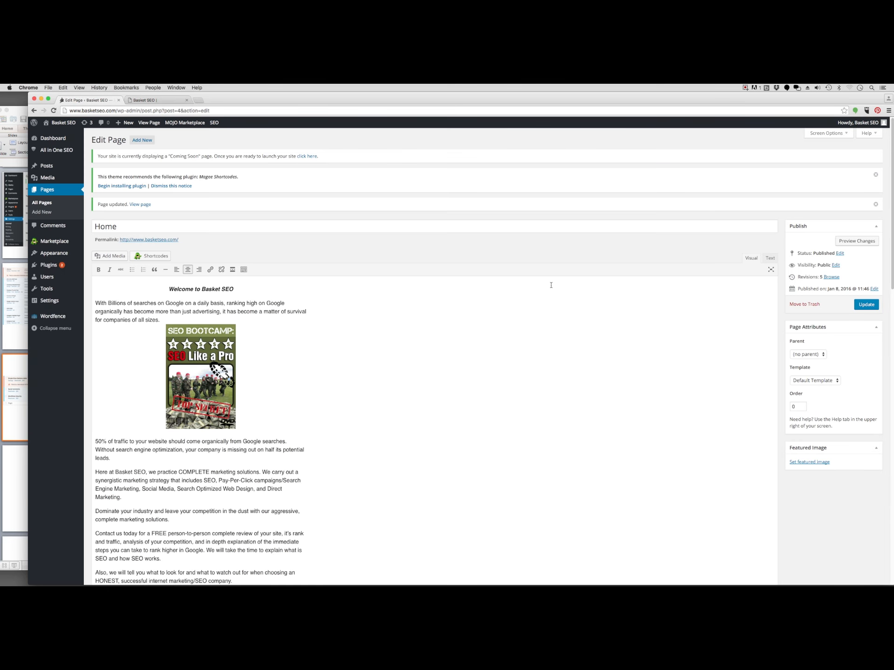
left_click(771, 258)
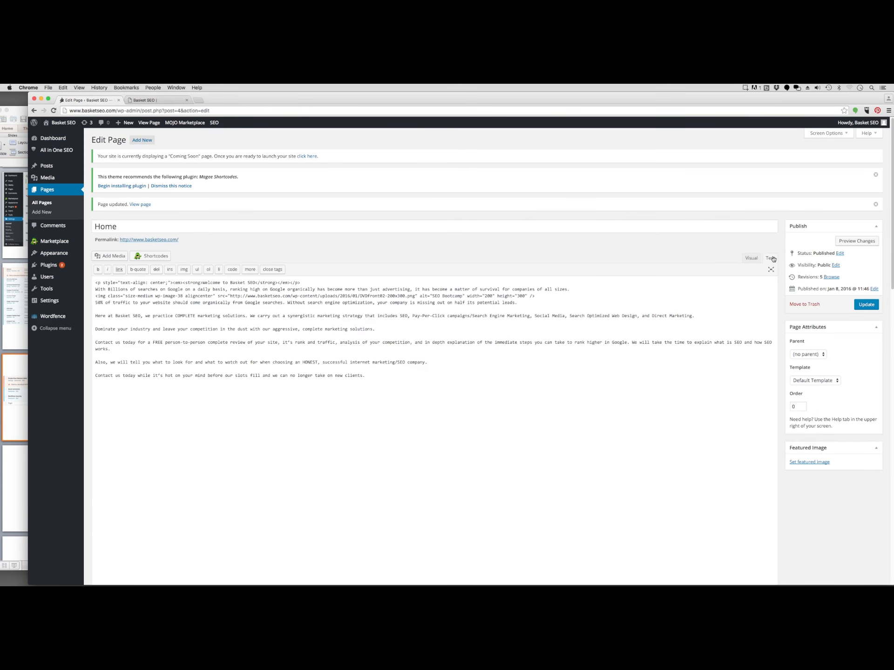
left_click(539, 308)
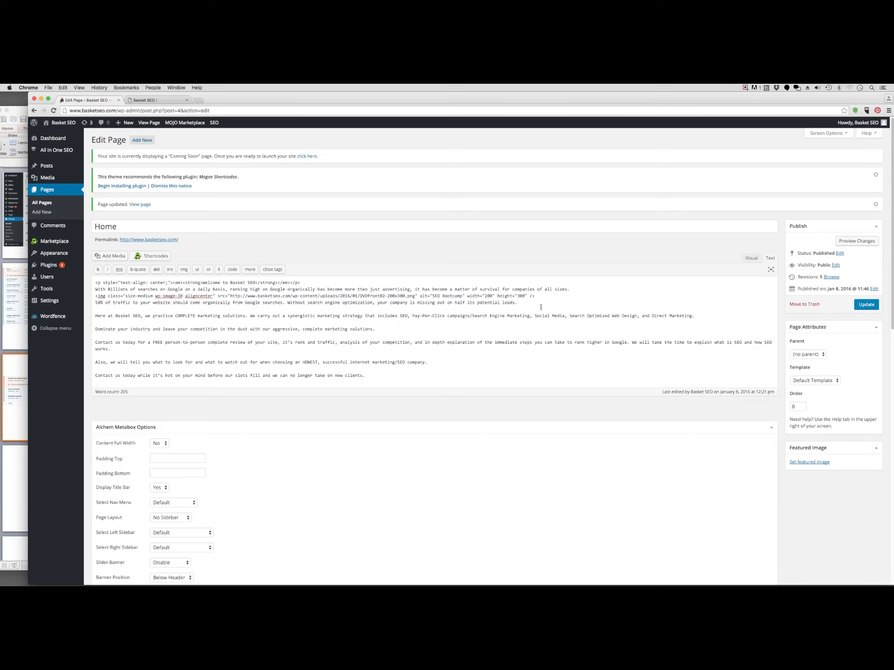
key("Return")
key("Return")
key("Return")
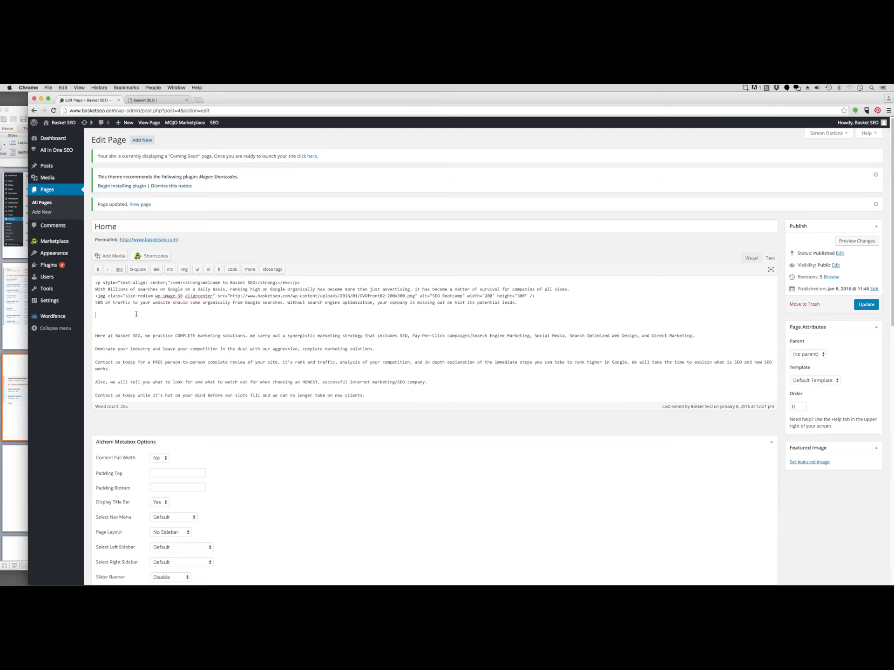
- Look over the live Basket SEO home page from the header to the footer's social icons
left_click(150, 100)
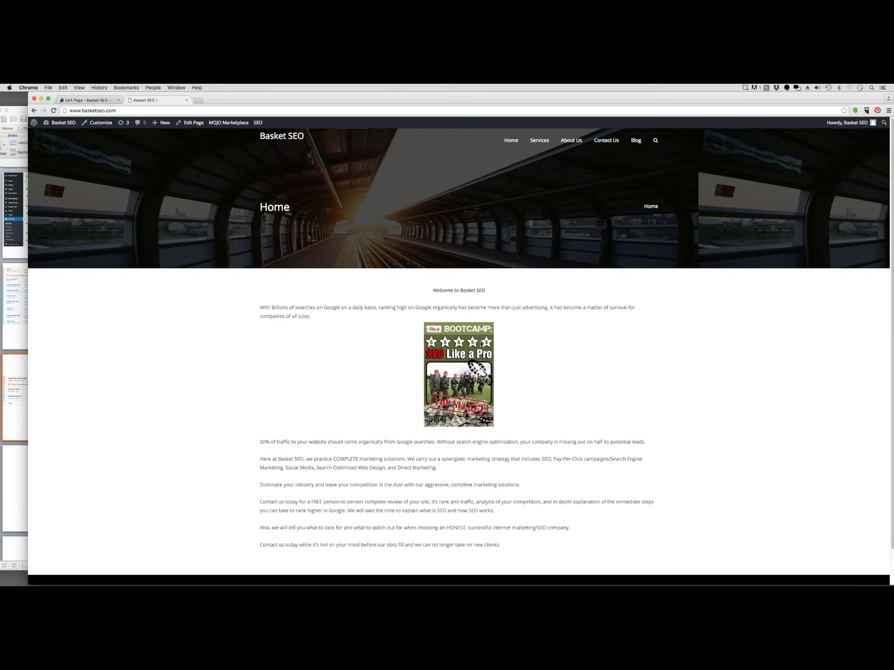
scroll(484, 343, "down", 2)
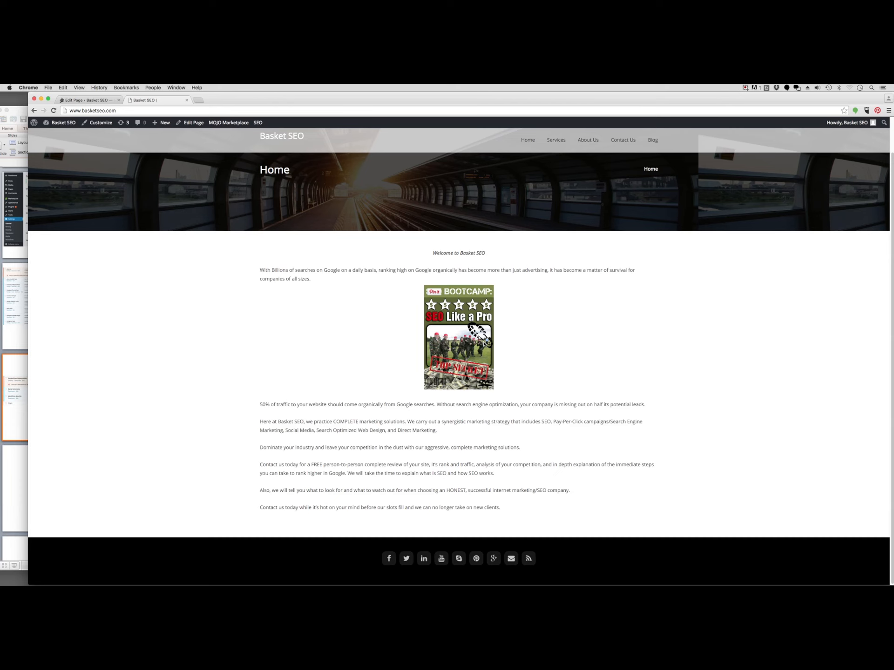
scroll(484, 344, "up", 2)
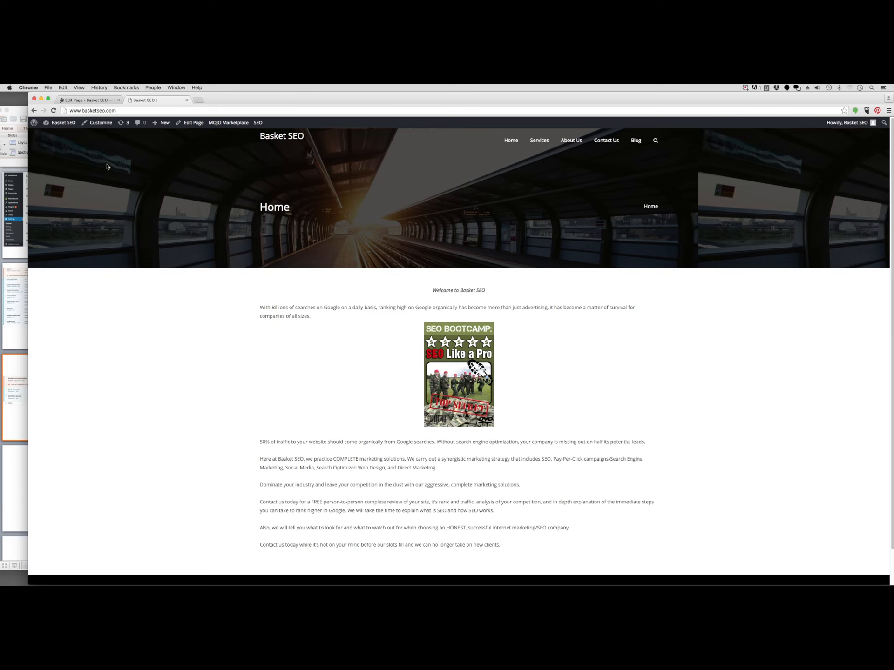
left_click(99, 103)
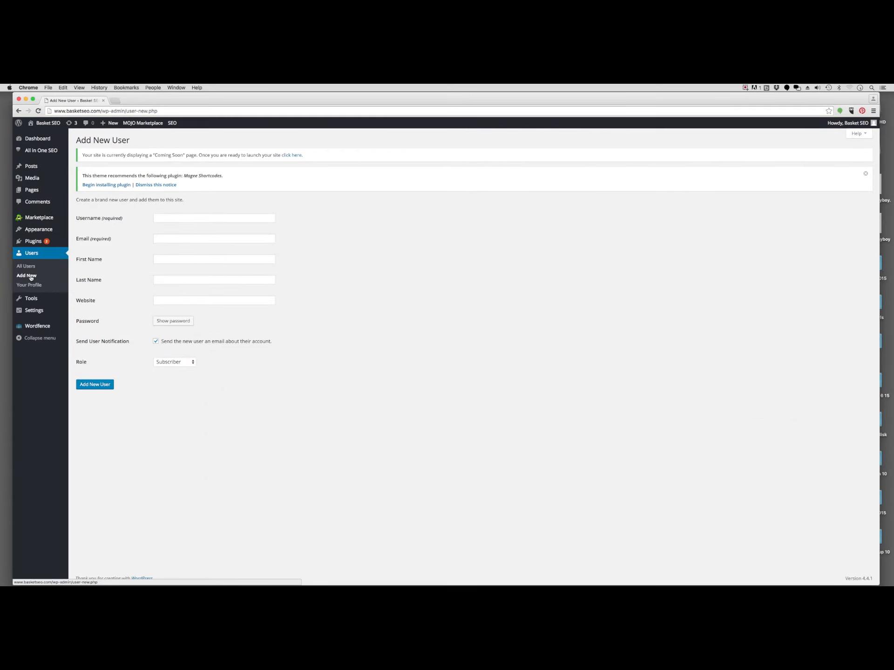
- Examine the username and email fields on the new user form and open the list of available roles
left_click(173, 219)
left_click(171, 240)
left_click(171, 363)
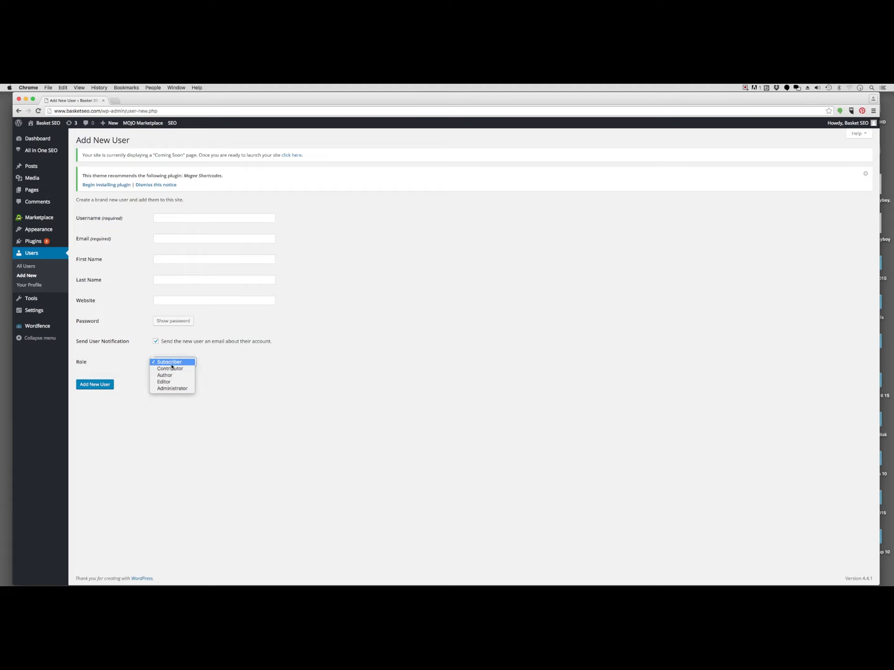